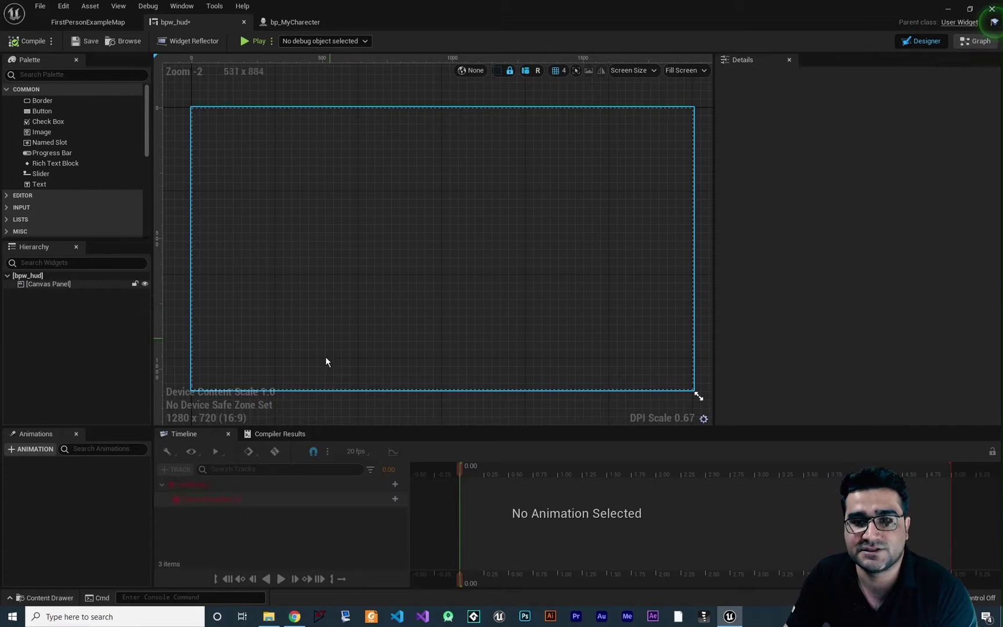
# - Review the myClasses assets and the widget creation graph in bp_MyCharecter, ending back in the bpw_hud designer
pyautogui.click(52, 596)
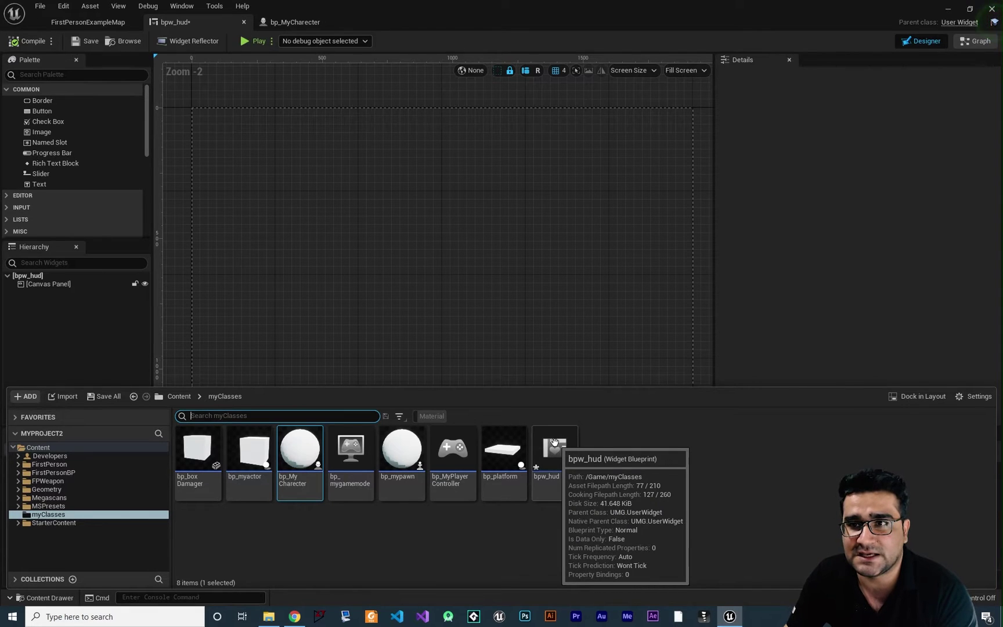
pyautogui.click(296, 23)
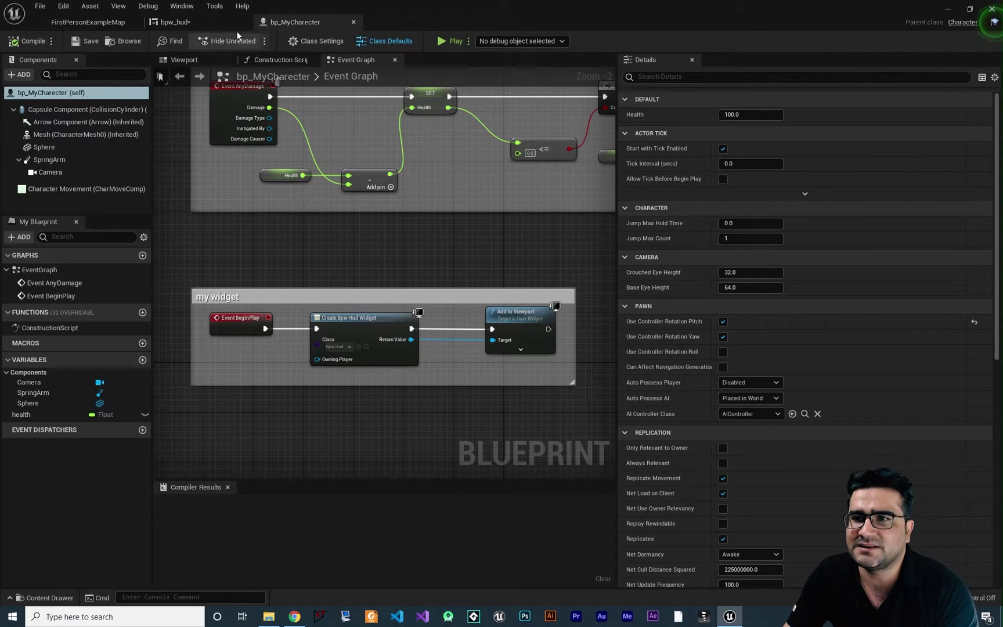
pyautogui.click(195, 25)
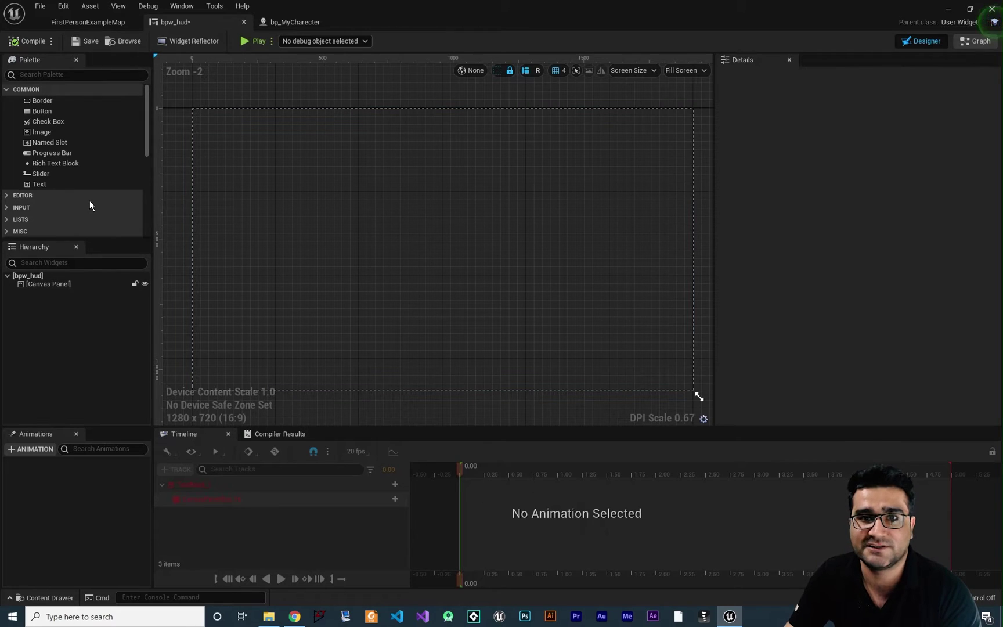
# - Add a text block to the canvas at about X 516, Y 300 and look at its anchor options
pyautogui.moveTo(54, 186); pyautogui.dragTo(328, 191)
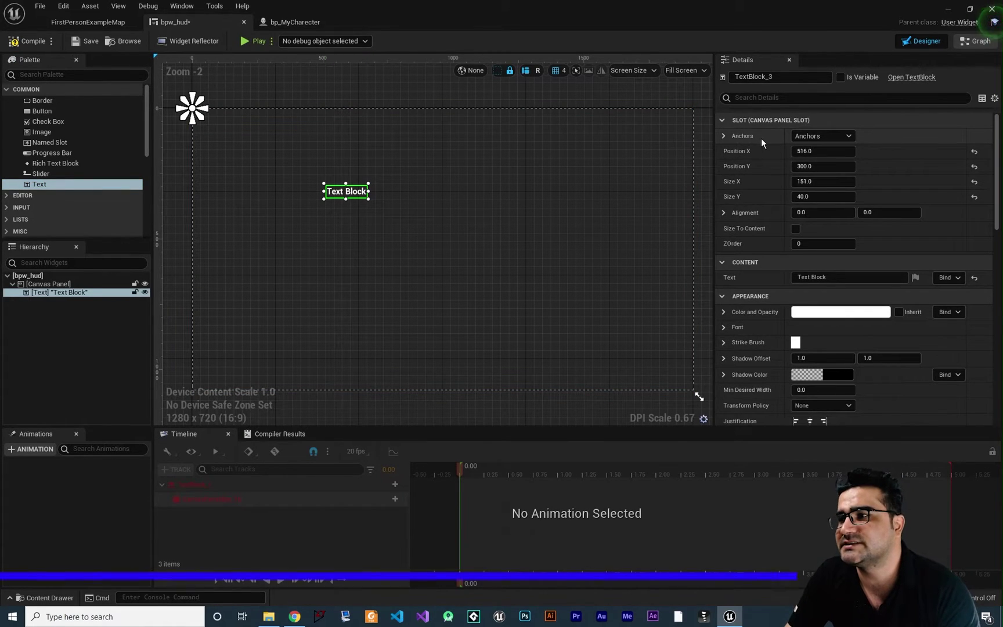
pyautogui.click(811, 138)
pyautogui.click(810, 156)
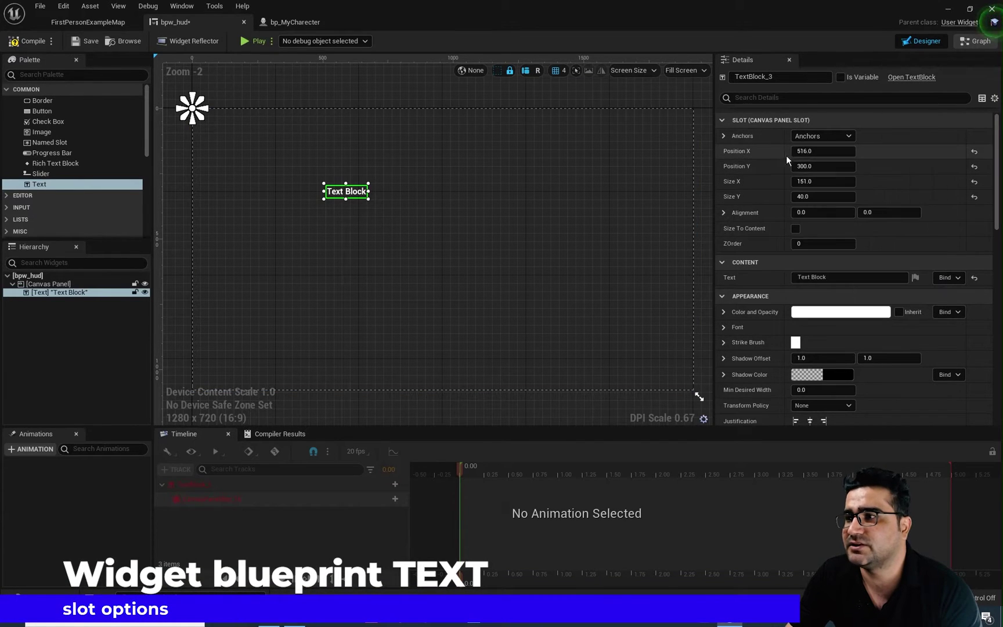
# - Set the text block's Position X and Position Y to 80
pyautogui.click(812, 151)
pyautogui.write('80')
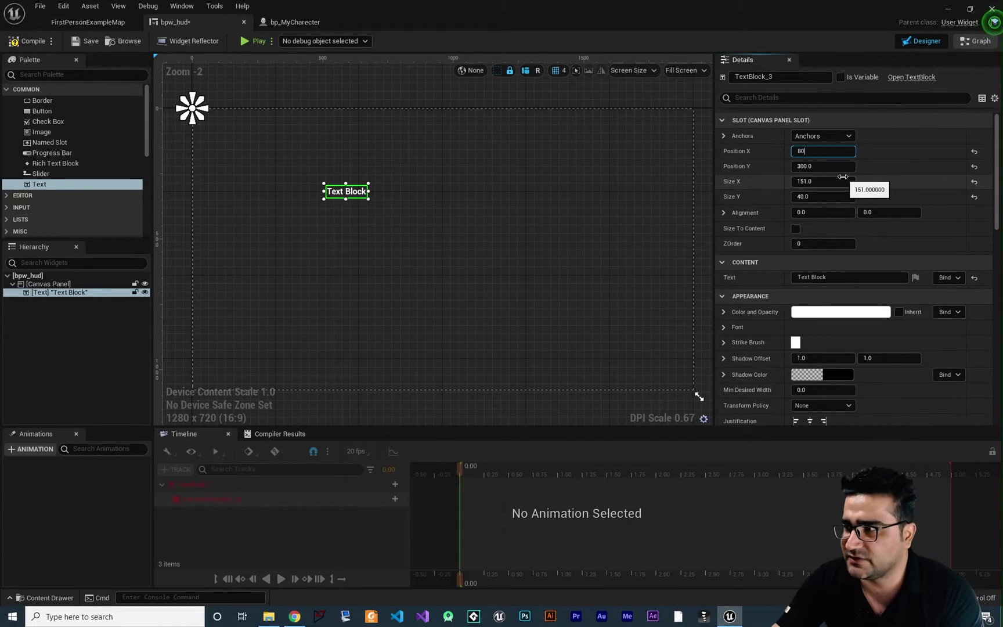
pyautogui.press('Tab')
pyautogui.write('80')
pyautogui.press('Return')
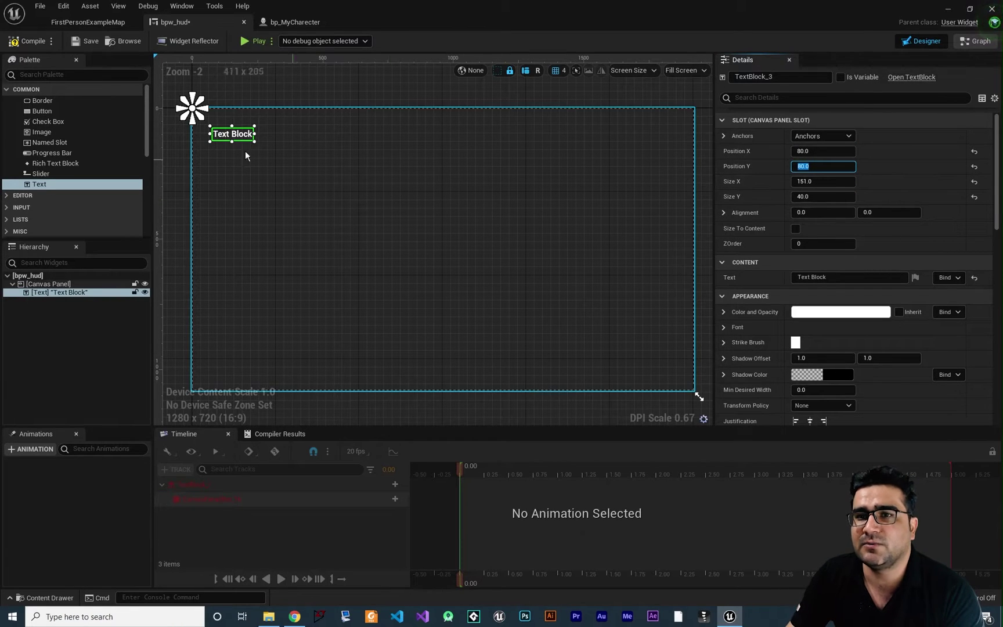
# - Compile the widget and play the level, resizing the preview window to check how the text block is placed
pyautogui.click(28, 41)
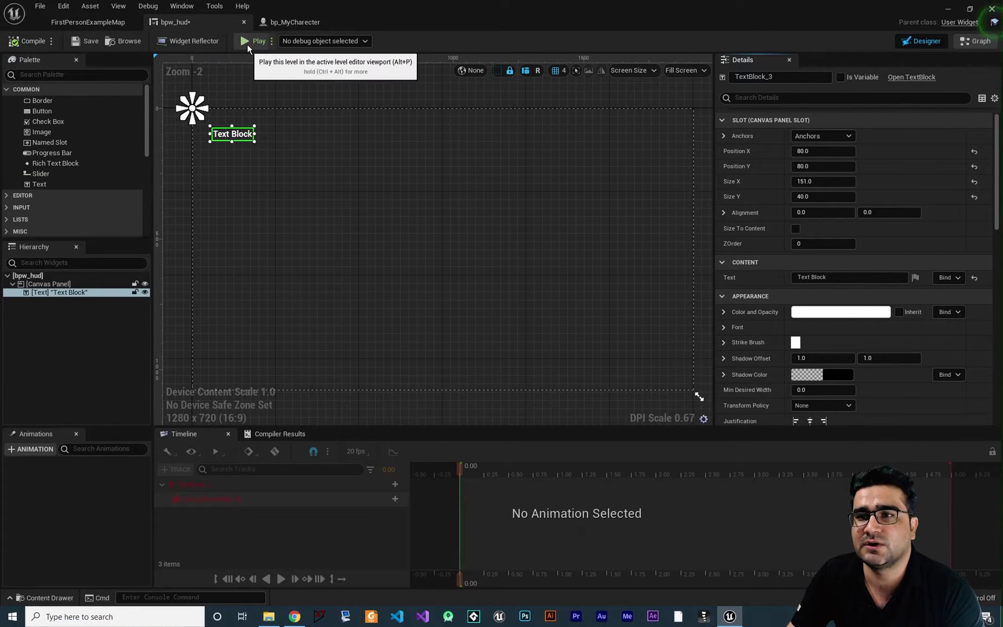
pyautogui.click(248, 44)
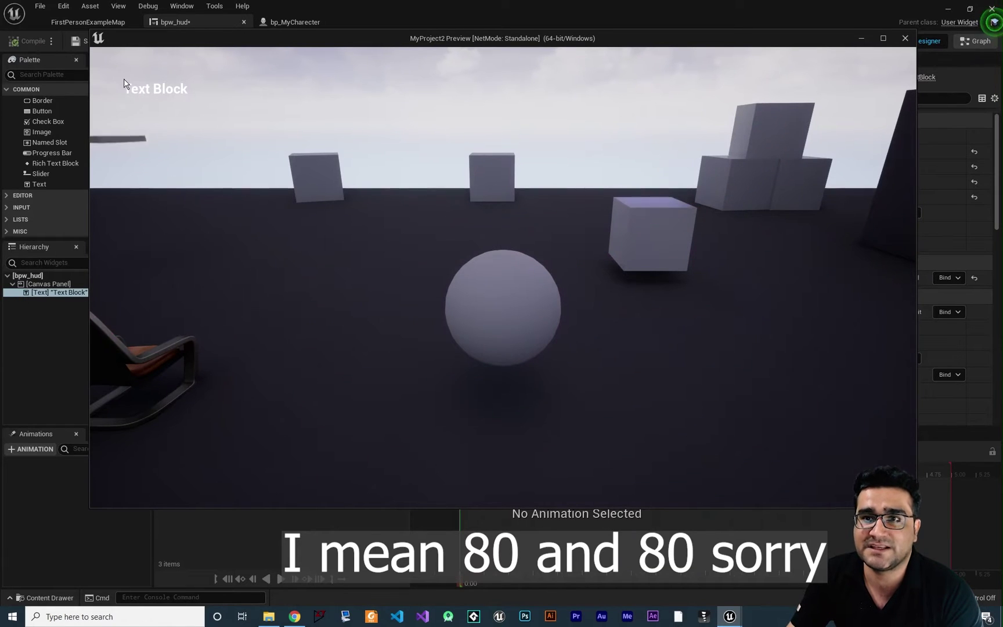
pyautogui.moveTo(86, 30); pyautogui.dragTo(190, 115)
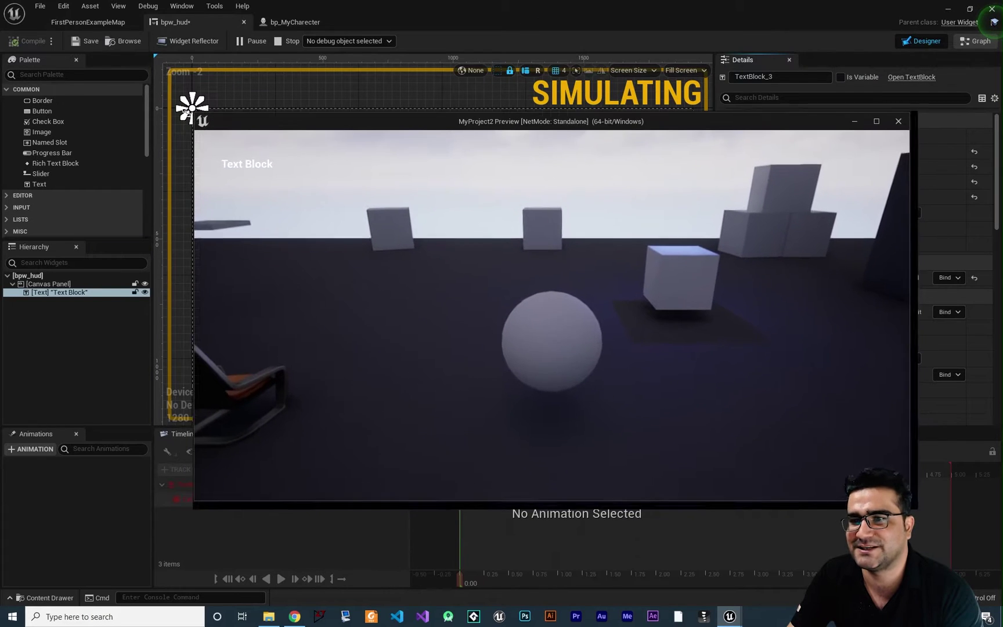
pyautogui.moveTo(183, 215); pyautogui.dragTo(218, 220)
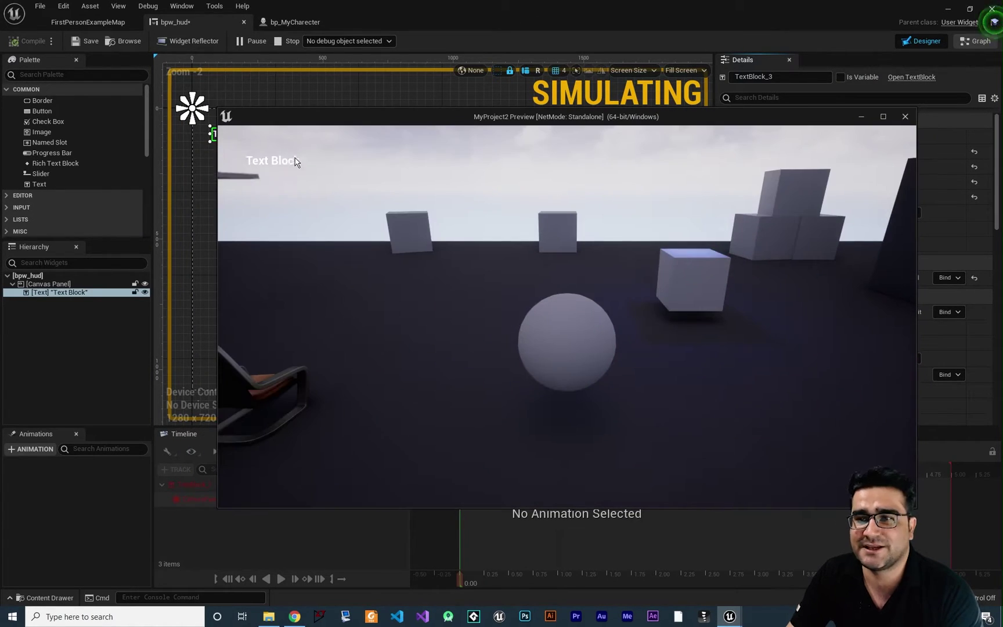
pyautogui.press('Escape')
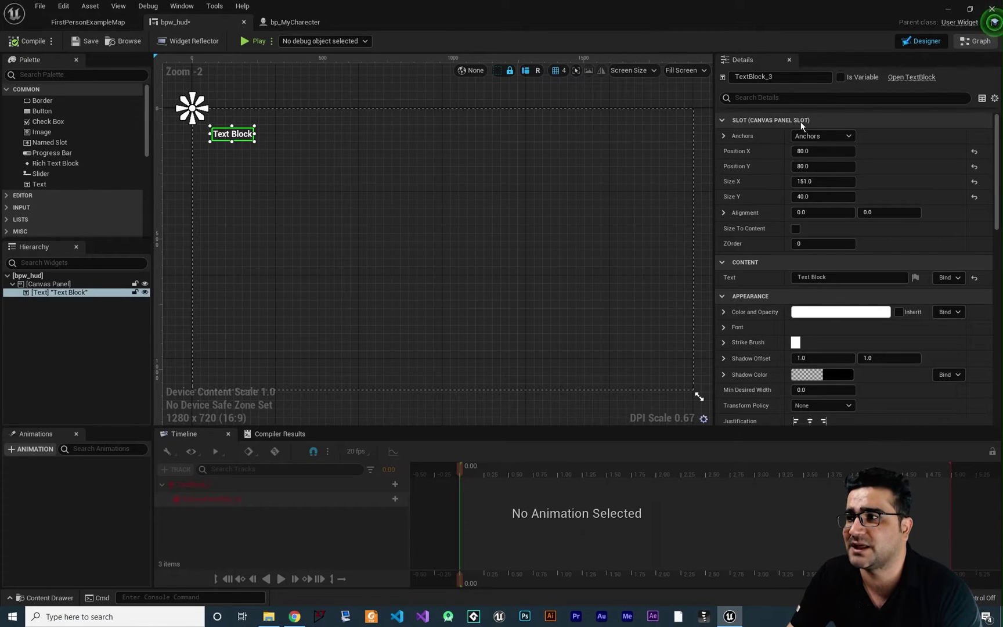
# - Widen the text block to a Size X of about 204
pyautogui.scroll(7, 263, 137)
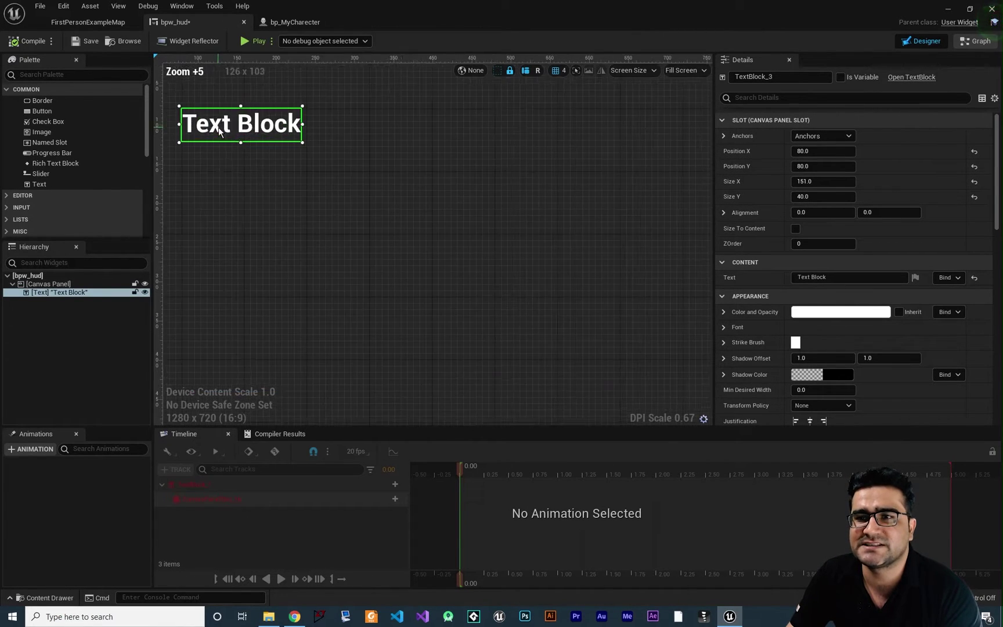
pyautogui.moveTo(310, 119); pyautogui.dragTo(400, 202, button='right')
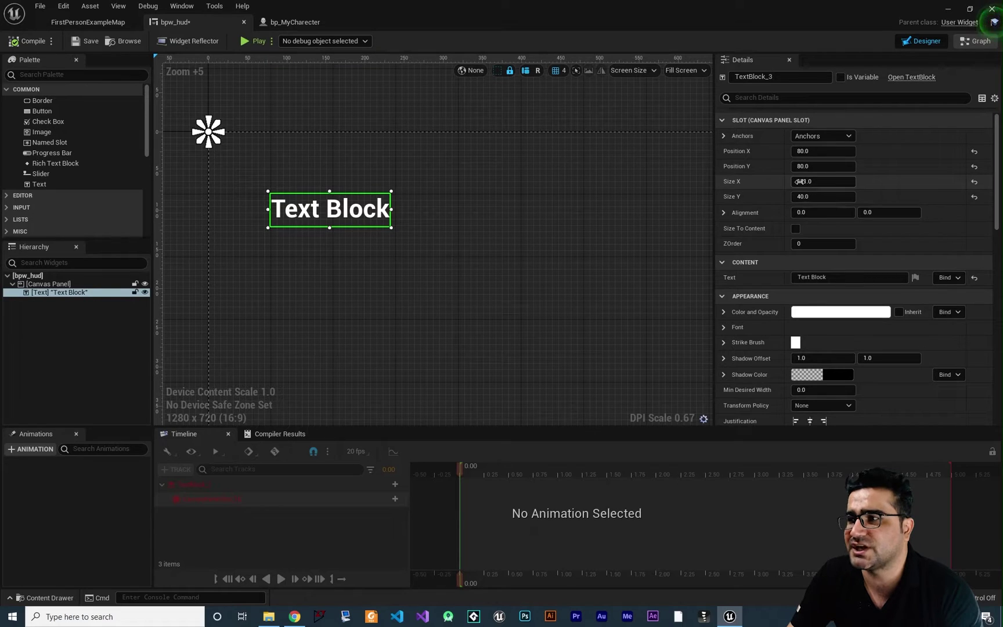
pyautogui.moveTo(801, 181); pyautogui.dragTo(842, 181)
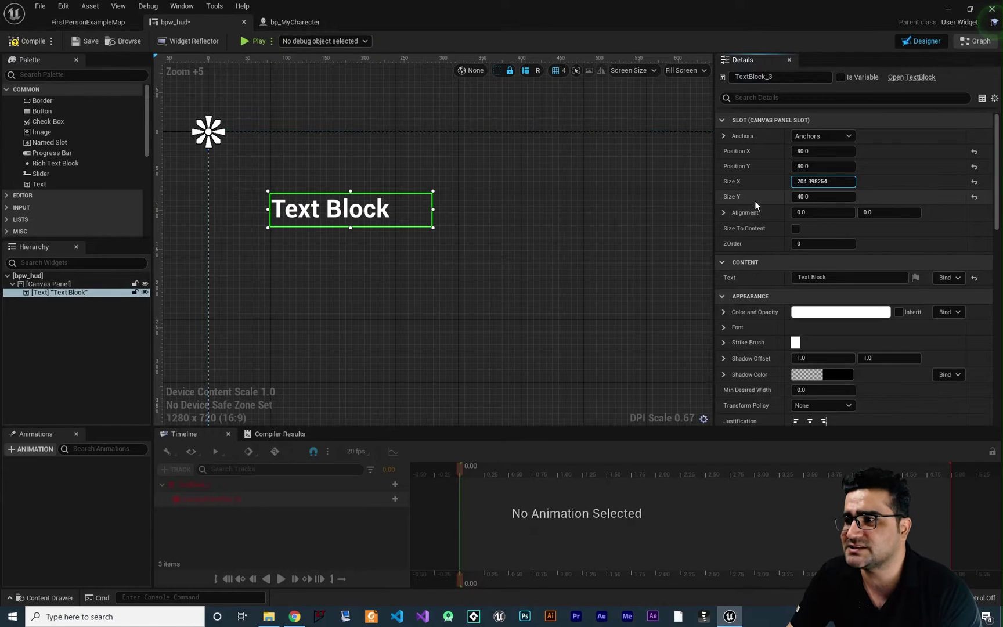
pyautogui.moveTo(756, 210)
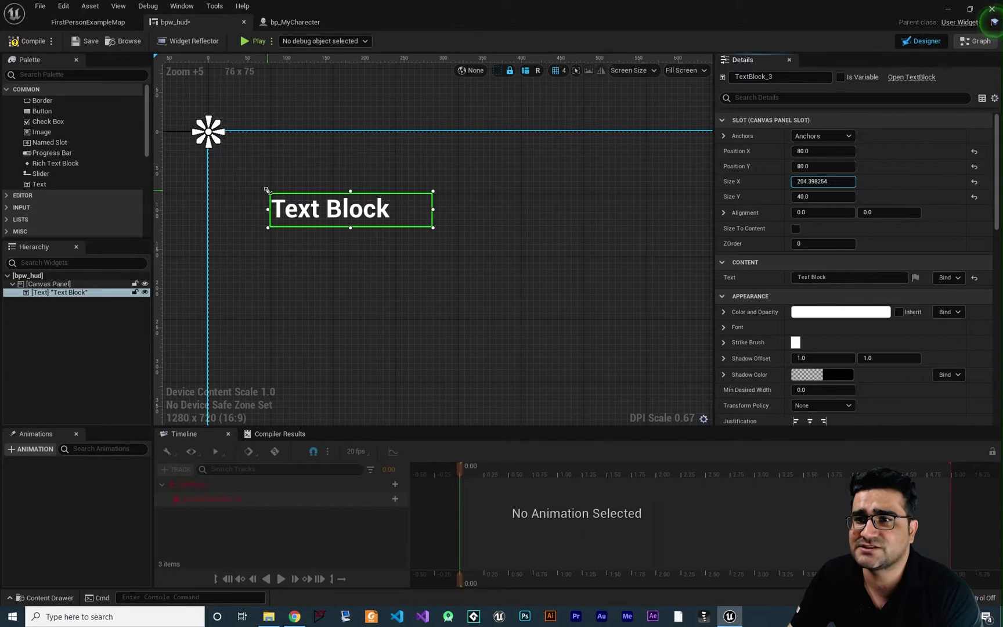
# - Set the text block's Position X and Position Y to 0 so it sits at the canvas origin
pyautogui.scroll(7, 272, 198)
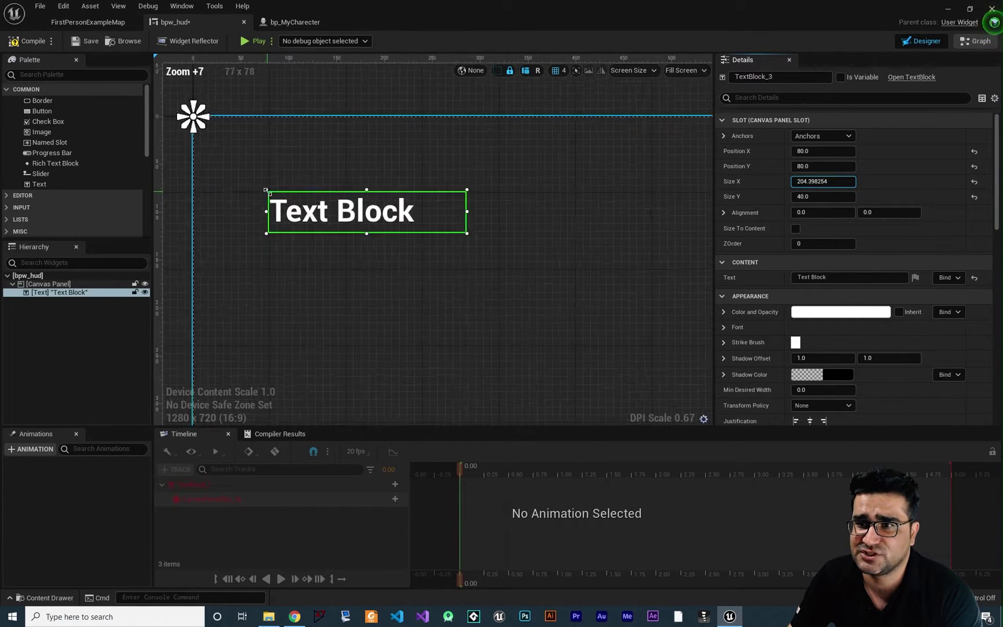
pyautogui.scroll(-5, 266, 198)
pyautogui.scroll(2, 264, 198)
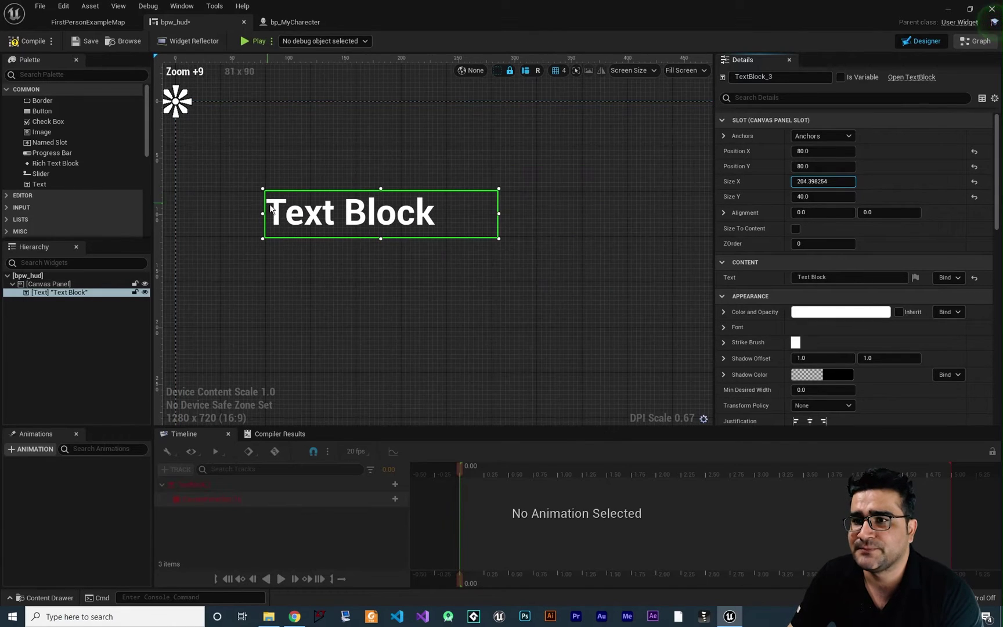
pyautogui.click(824, 151)
pyautogui.write('0')
pyautogui.press('Tab')
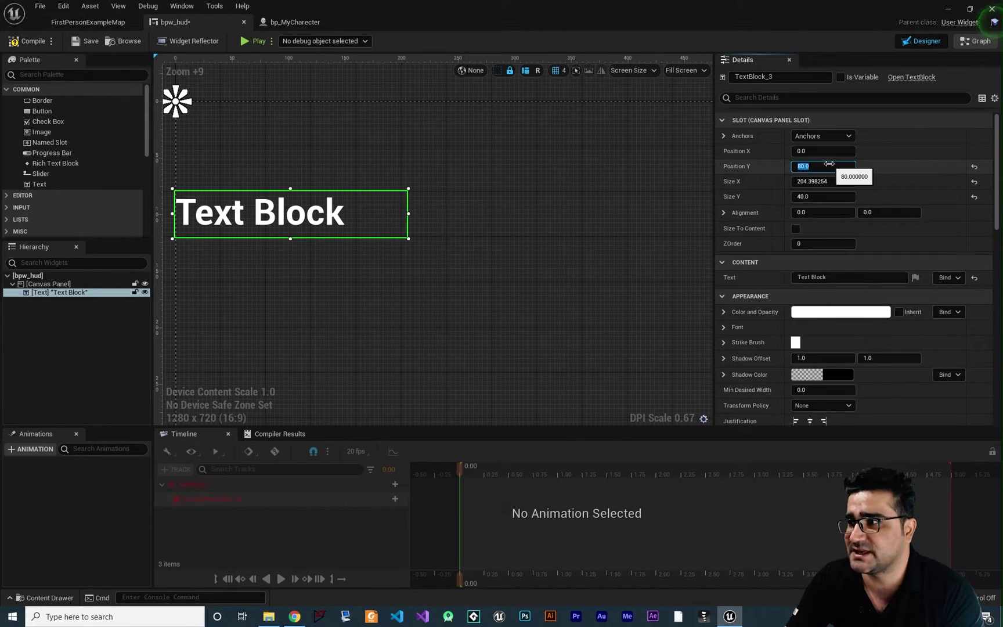
pyautogui.write('0')
pyautogui.press('Return')
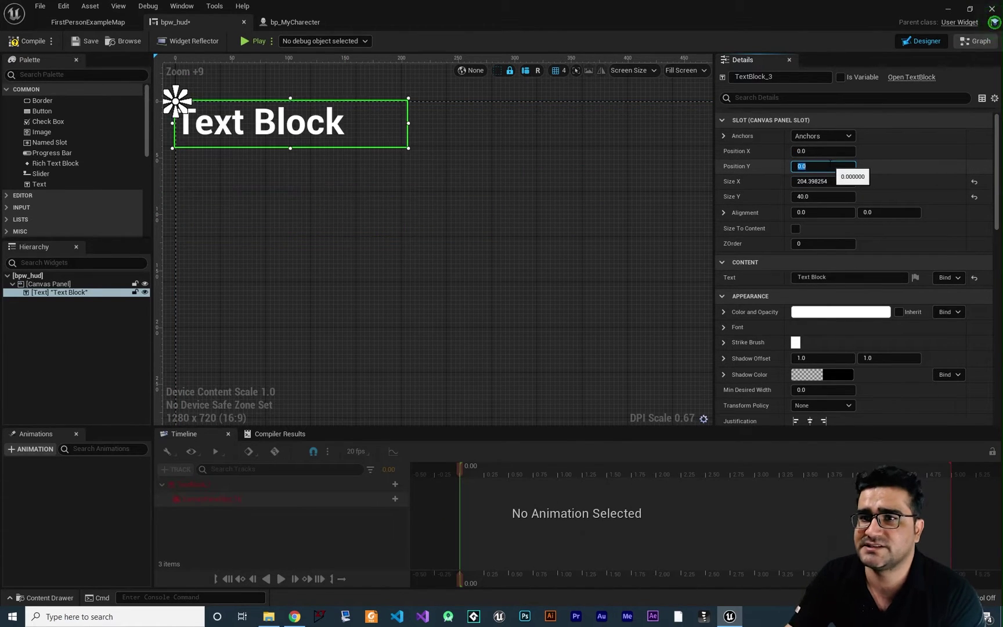
# - Try horizontal alignment values of 0.5 and 1 on the text block to shift its pivot relative to the anchor
pyautogui.moveTo(307, 251); pyautogui.dragTo(383, 338, button='right')
pyautogui.scroll(7, 273, 206)
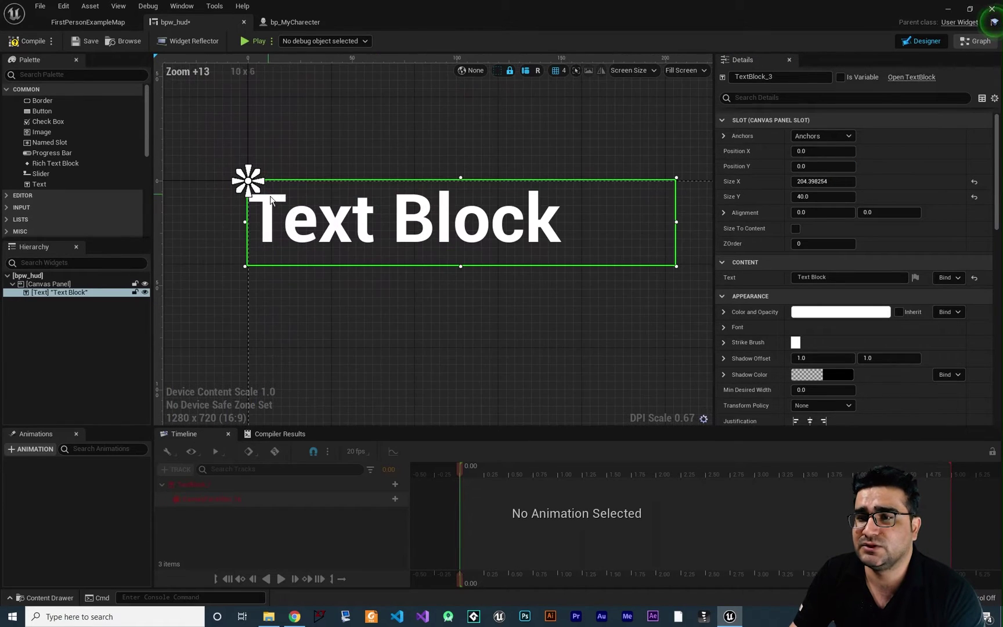
pyautogui.scroll(-5, 387, 281)
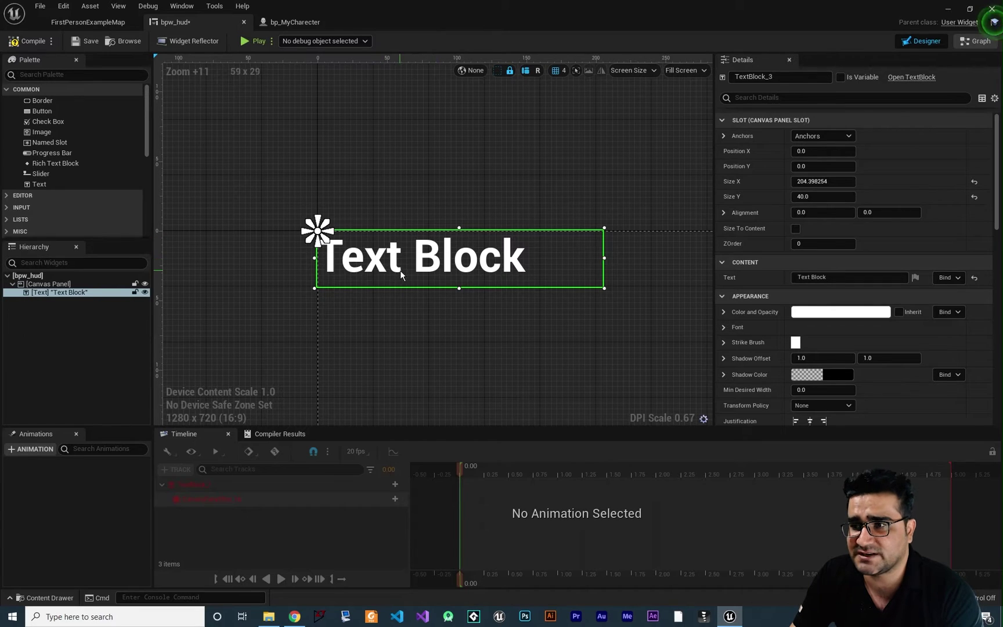
pyautogui.moveTo(320, 237)
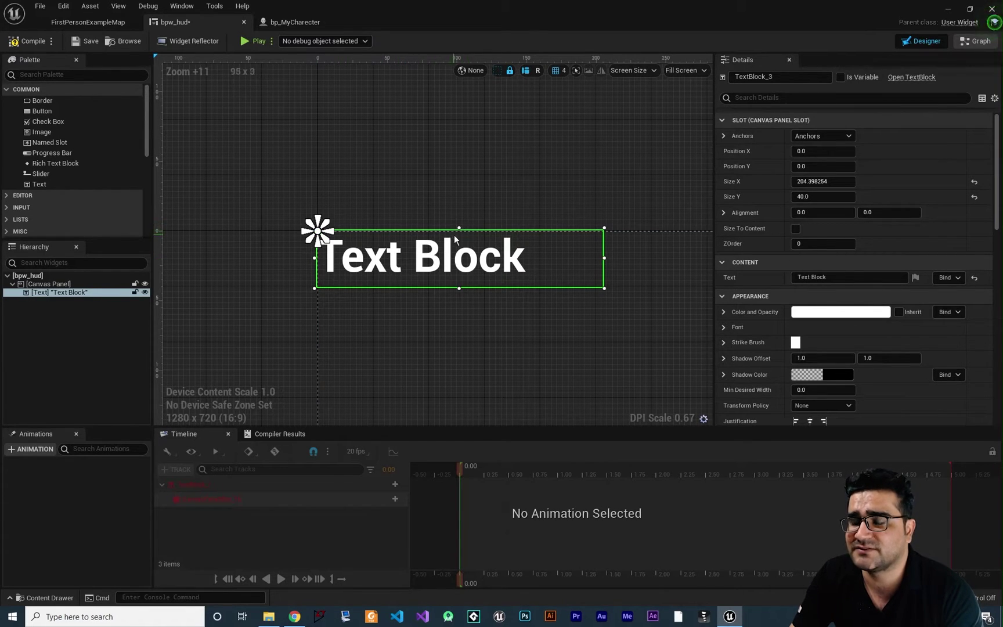
pyautogui.click(810, 213)
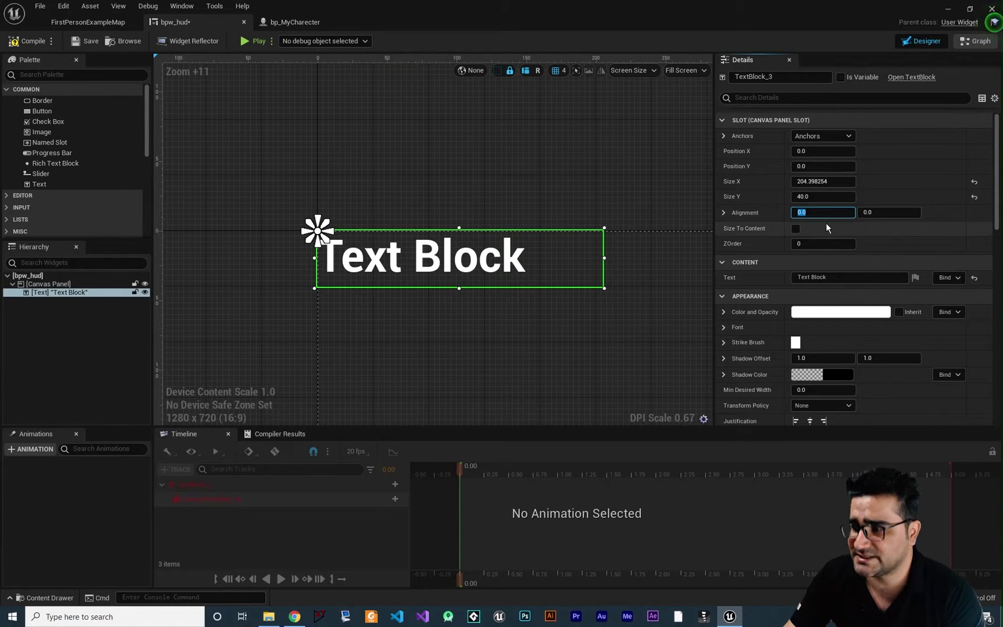
pyautogui.press('Return')
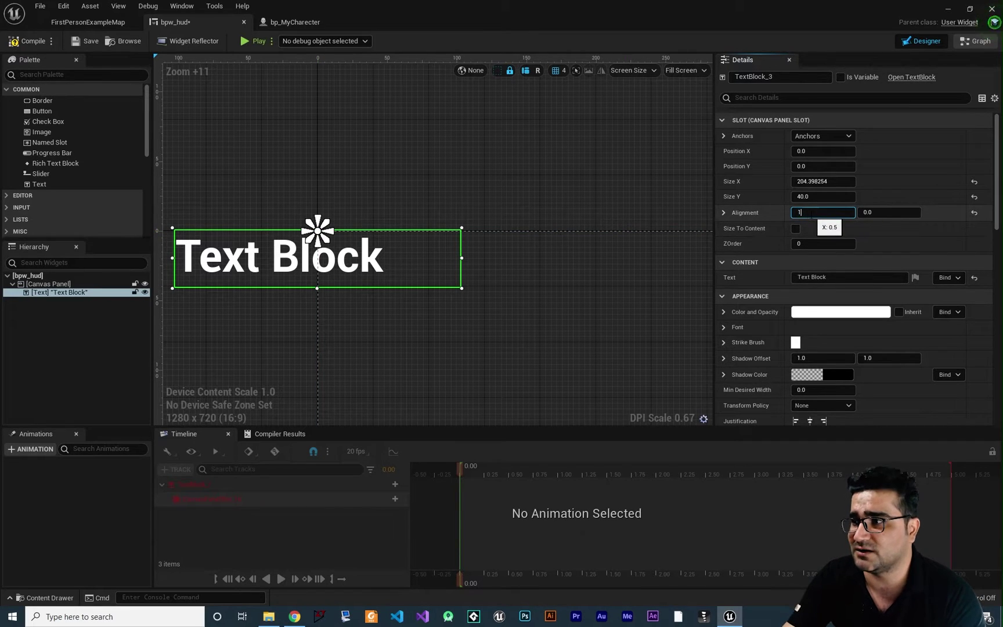
pyautogui.press('Return')
pyautogui.moveTo(346, 311); pyautogui.dragTo(520, 320, button='right')
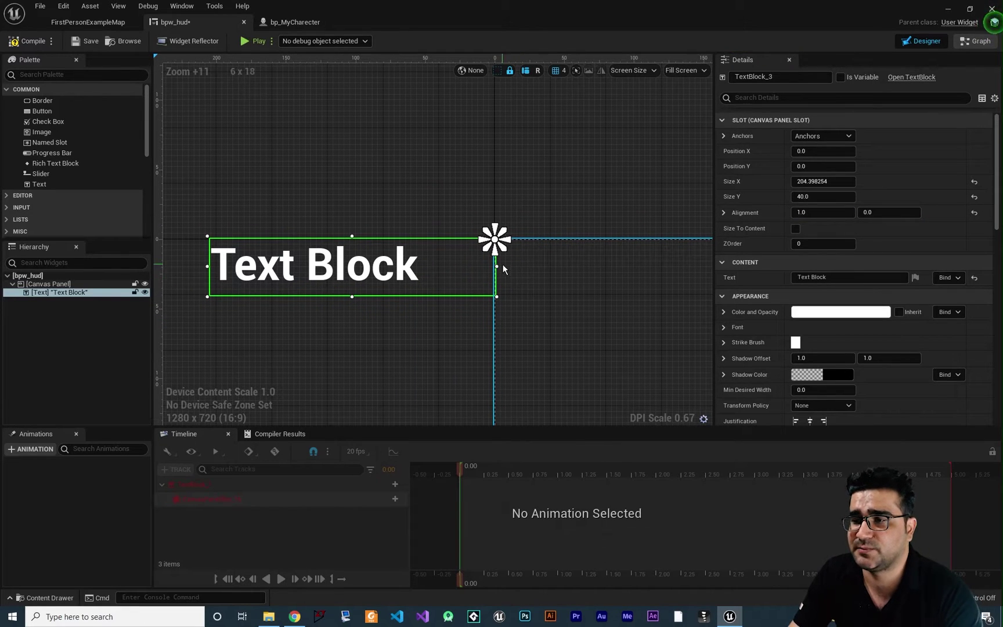
# - Reset the text block's horizontal alignment to 0
pyautogui.click(809, 213)
pyautogui.write('0')
pyautogui.press('Return')
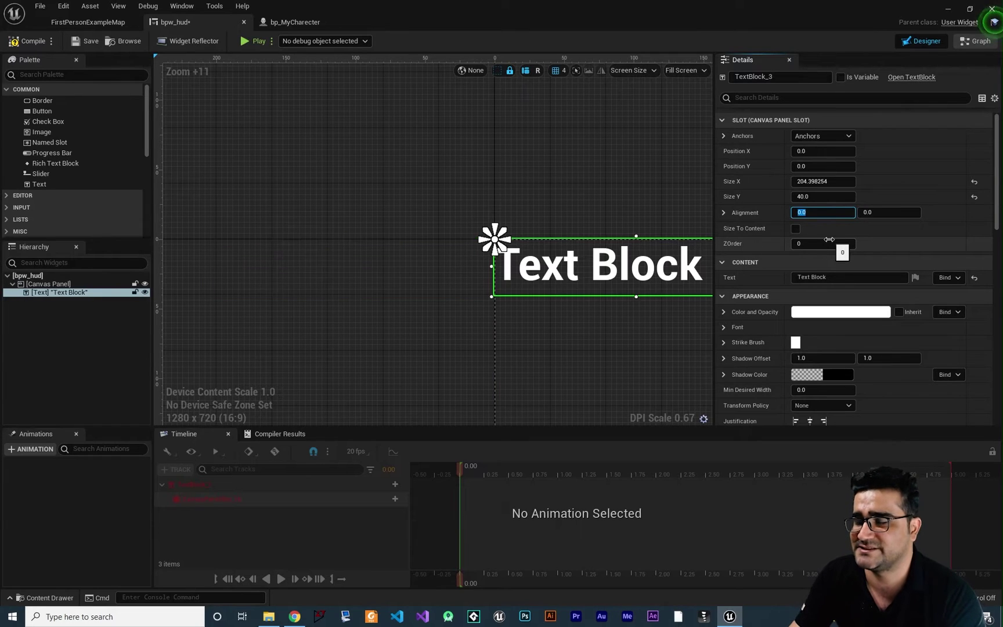
# - Move the text block to about X 432, Y 192 and enable Size To Content for it
pyautogui.moveTo(592, 259); pyautogui.dragTo(279, 206, button='right')
pyautogui.scroll(-3, 593, 259)
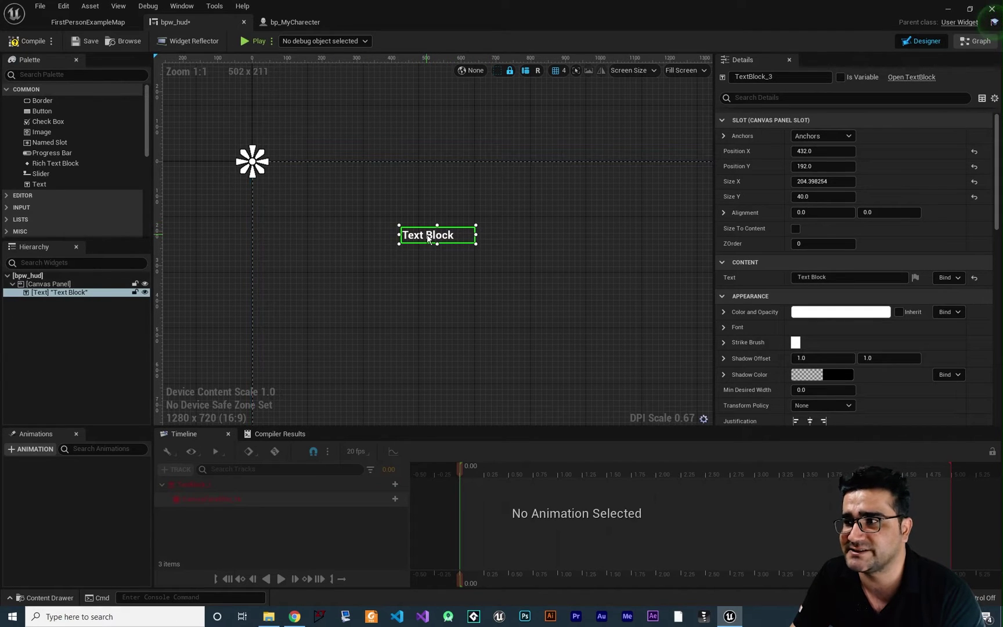
pyautogui.click(795, 229)
pyautogui.scroll(2, 405, 221)
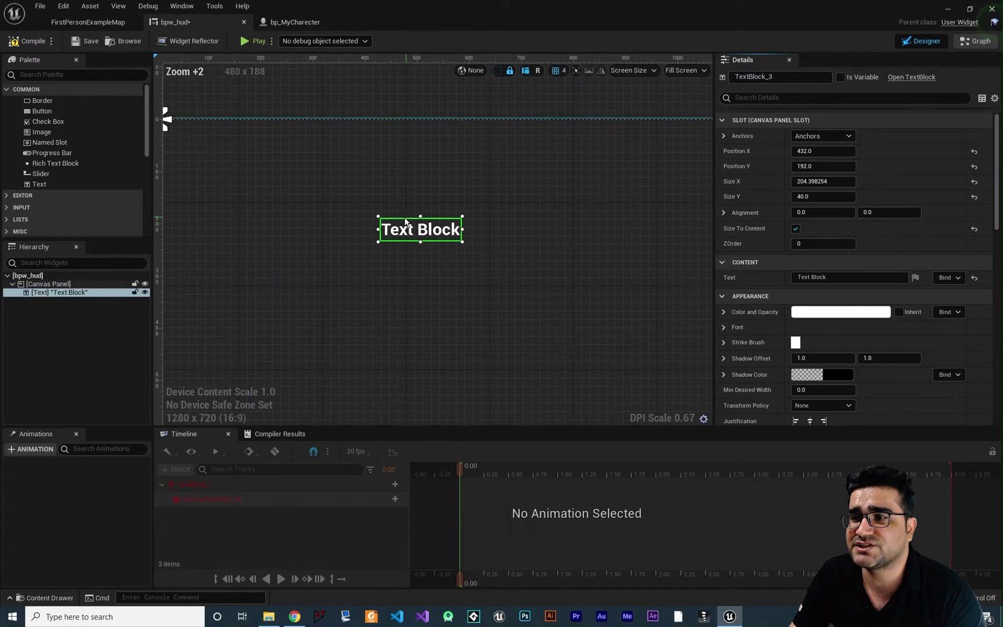
pyautogui.scroll(5, 405, 221)
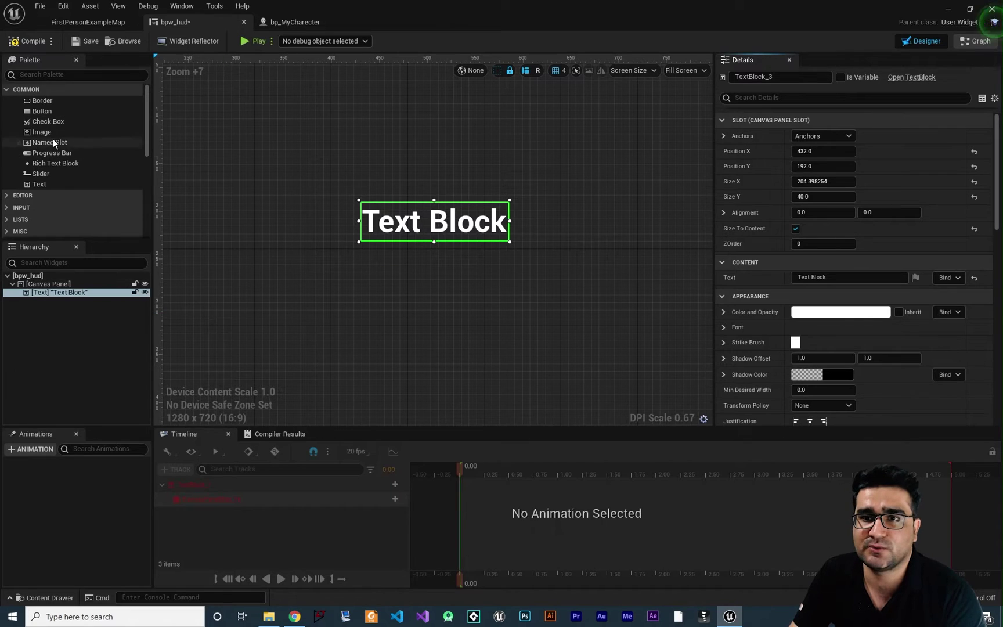
# - Add a second text block overlapping the first at about X 520, Y 196 and color it red
pyautogui.scroll(-1, 49, 168)
pyautogui.moveTo(48, 169); pyautogui.dragTo(446, 207)
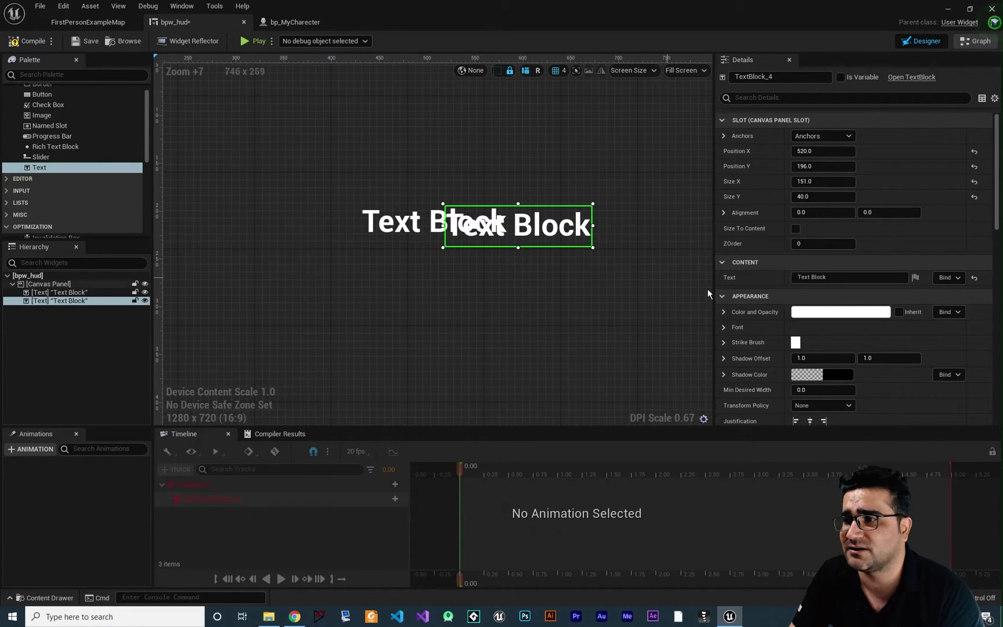
pyautogui.click(841, 312)
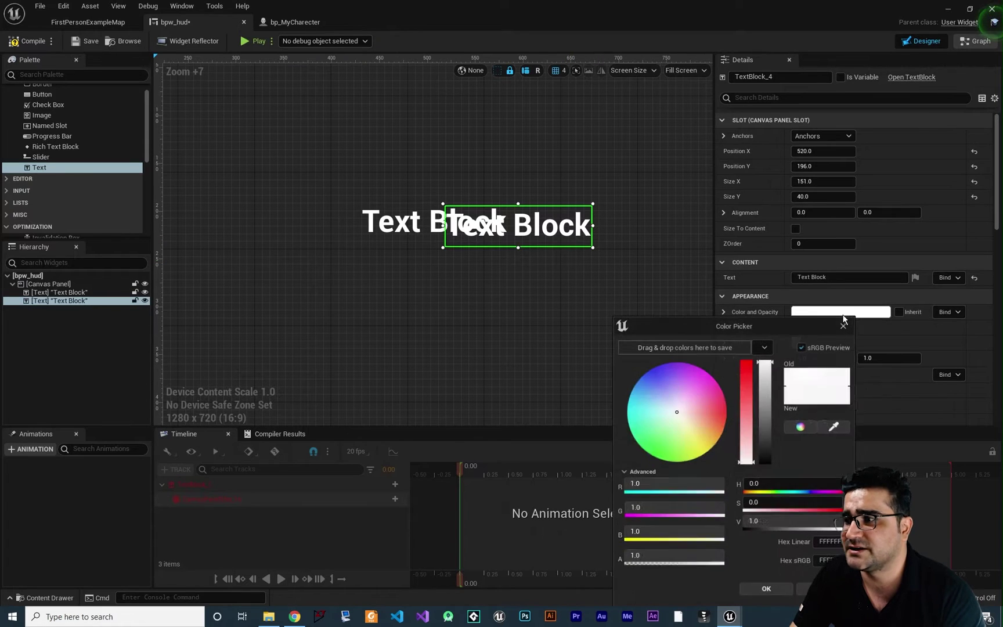
pyautogui.moveTo(723, 401); pyautogui.dragTo(727, 413)
pyautogui.click(769, 590)
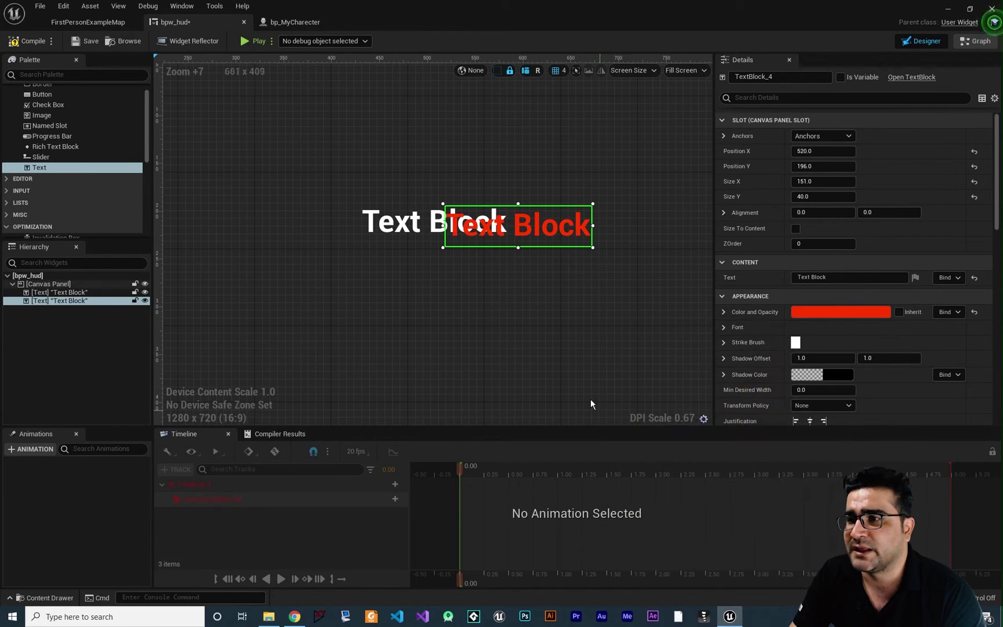
# - Select the white and red text blocks in turn to compare their order in the widget hierarchy
pyautogui.click(66, 294)
pyautogui.click(67, 301)
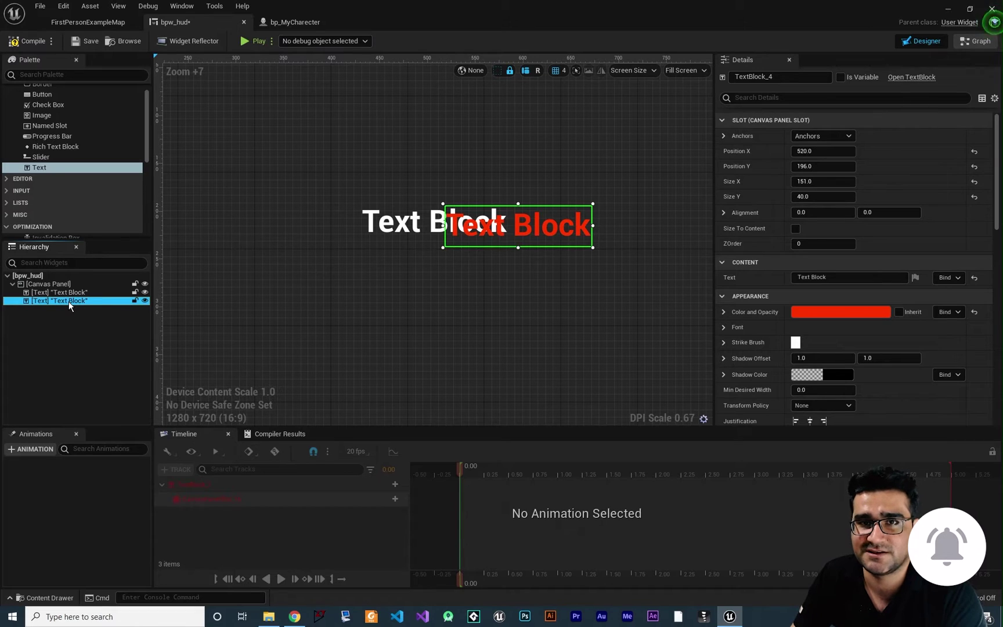
pyautogui.click(63, 293)
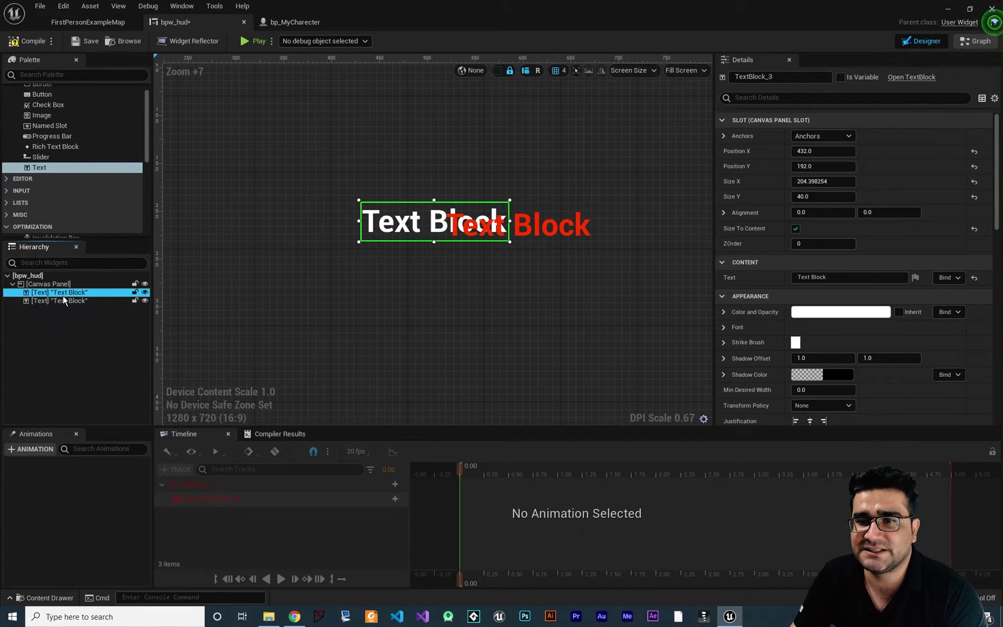
# - Rename the white text block as text 1 and the red text block as text 2
pyautogui.click(778, 76)
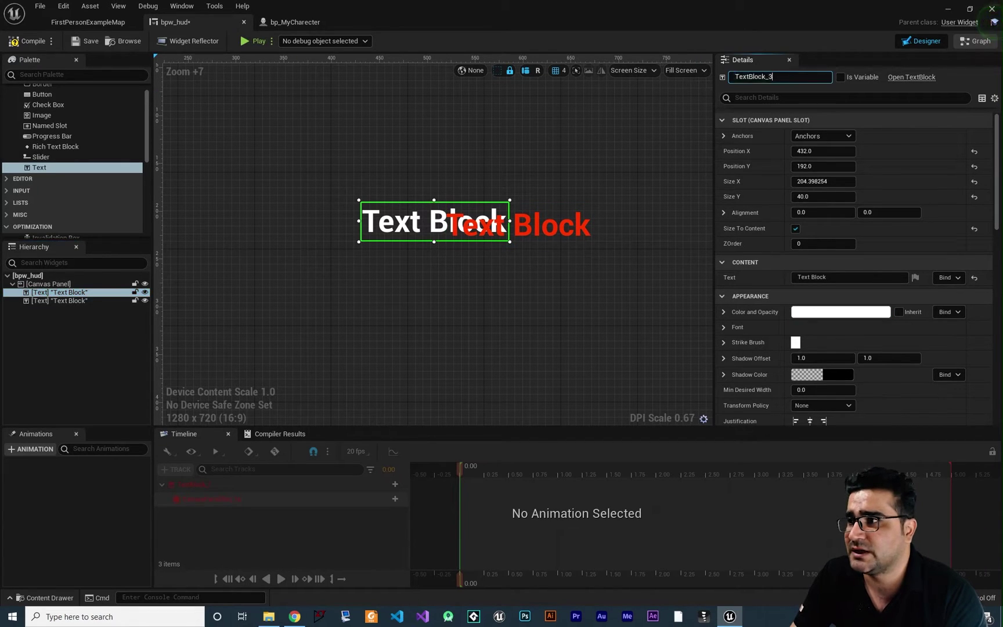
pyautogui.write('text 1')
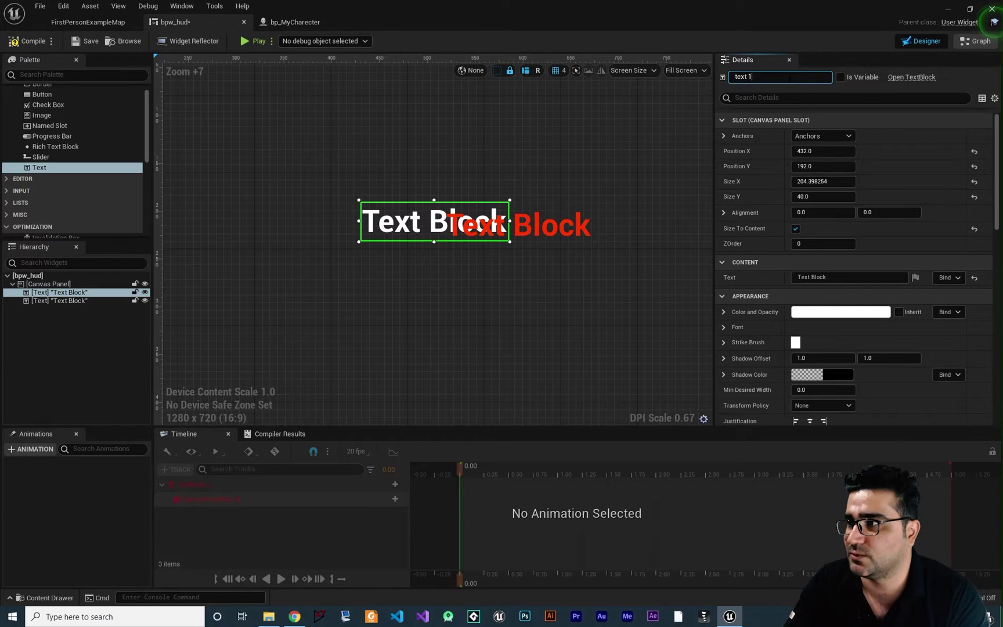
pyautogui.click(552, 228)
pyautogui.click(770, 80)
pyautogui.write('text 2')
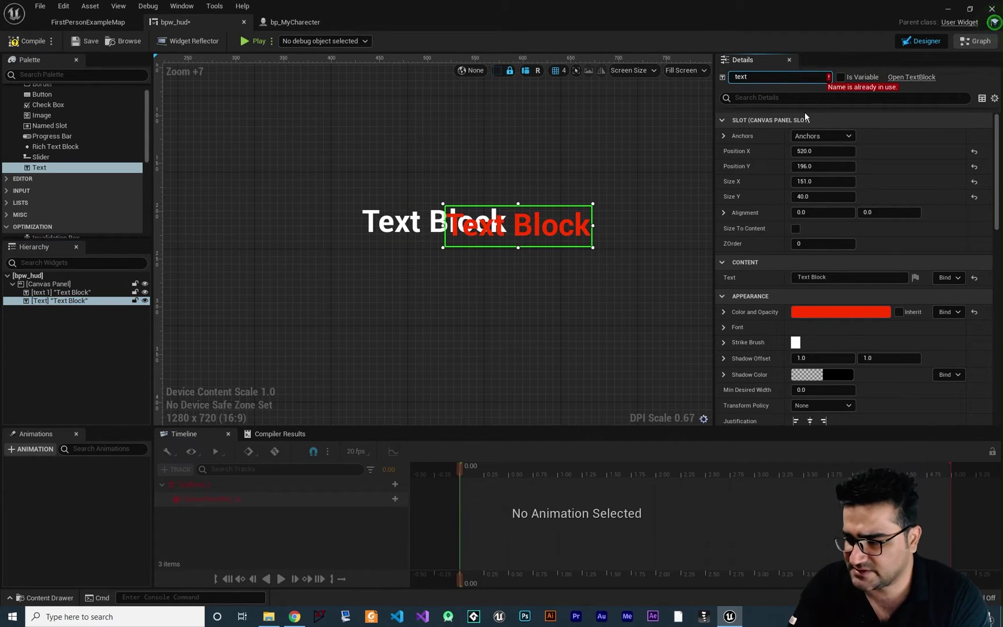
pyautogui.press('Return')
# - Set the ZOrder of text 1 to 1 so it draws in front of the red text block
pyautogui.click(487, 230)
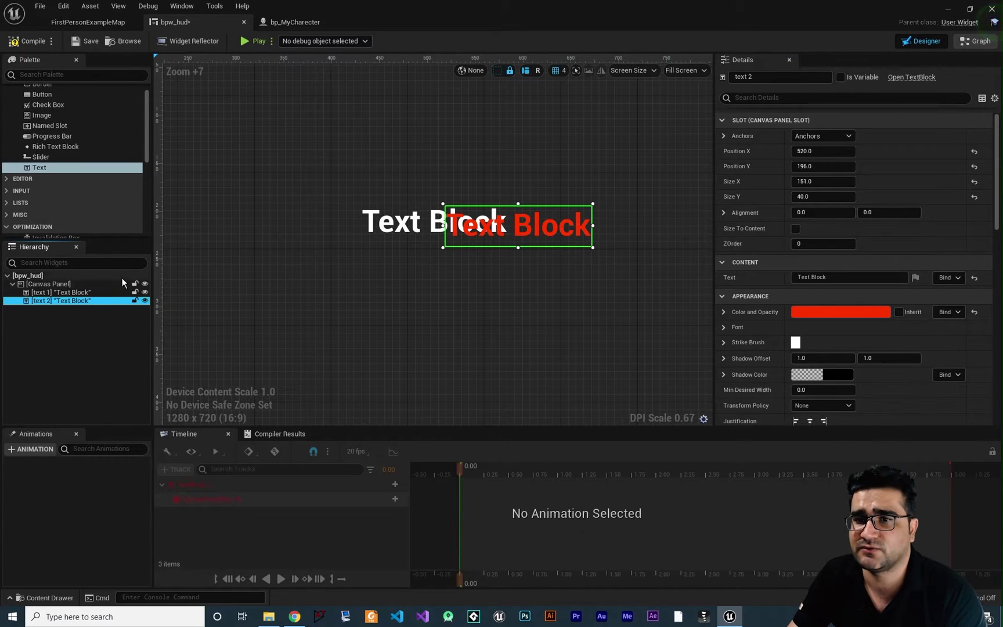
pyautogui.click(396, 228)
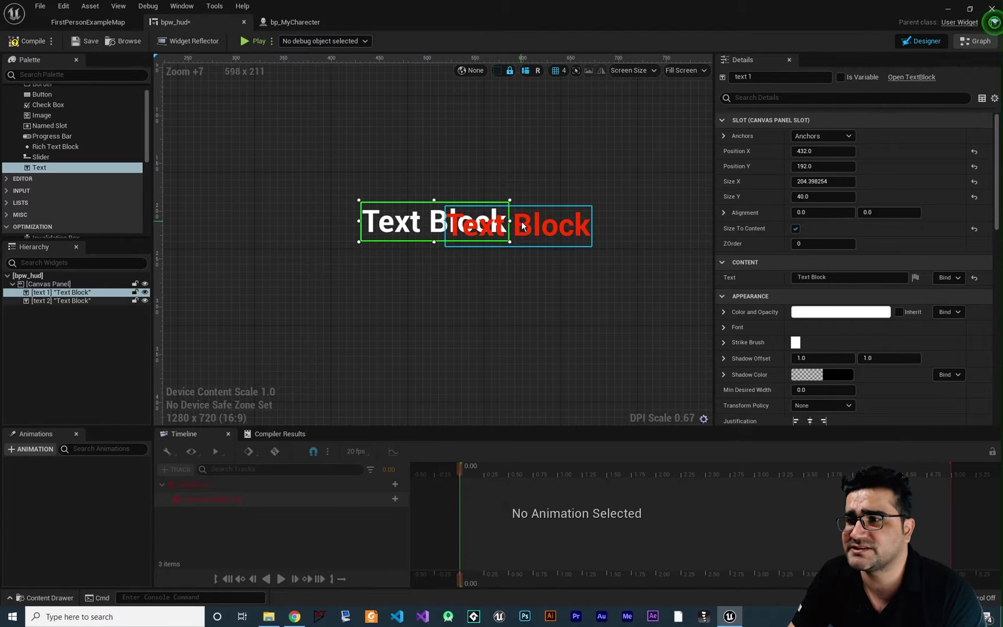
pyautogui.click(806, 247)
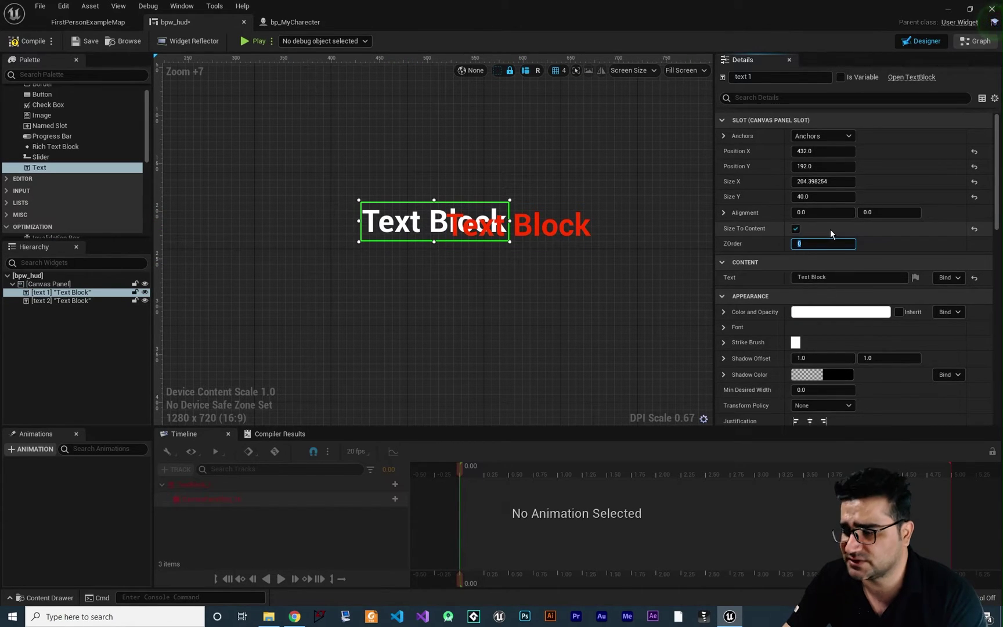
pyautogui.write('1')
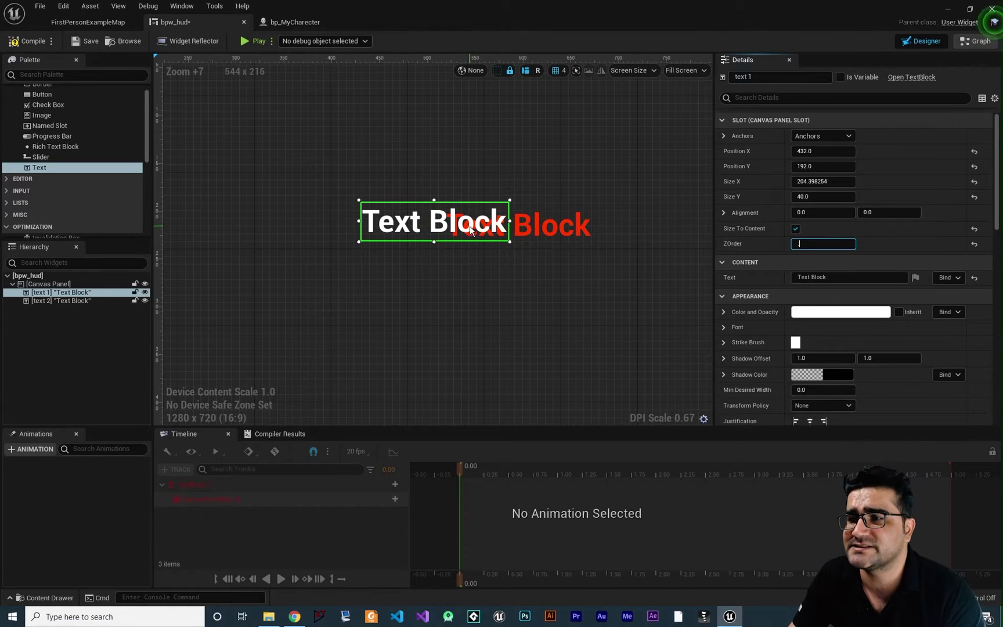
pyautogui.scroll(4, 471, 230)
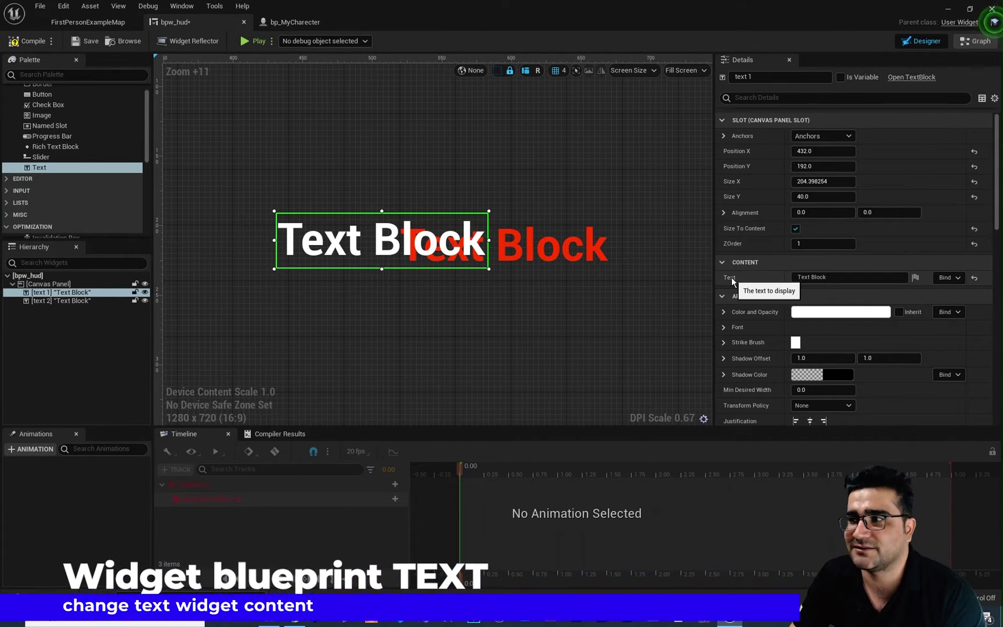
# - Change the displayed text of text 1 to "hello world"
pyautogui.click(839, 277)
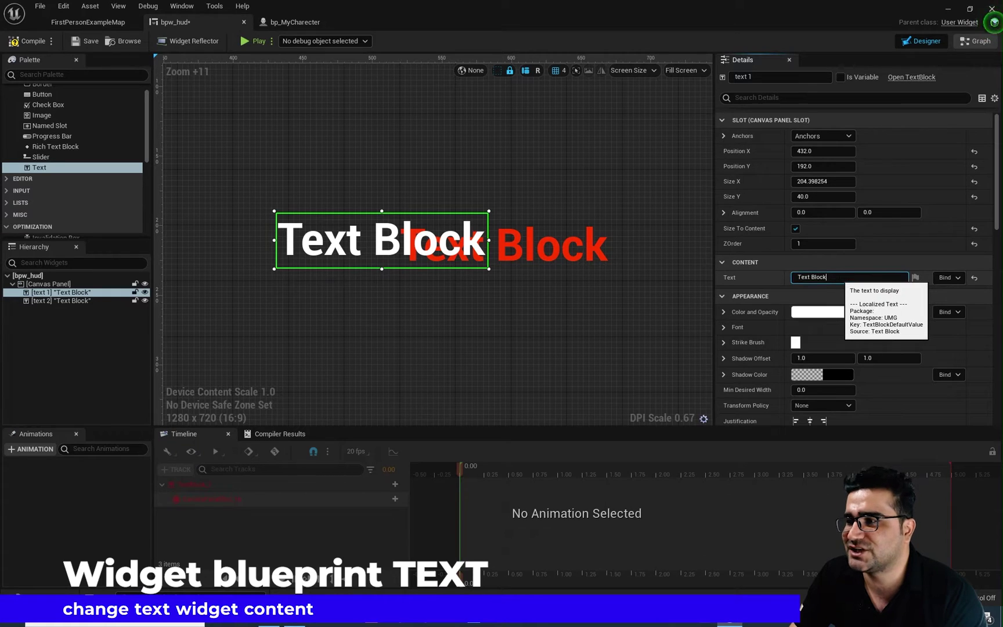
pyautogui.hotkey('ctrl', 'a')
pyautogui.write('hell')
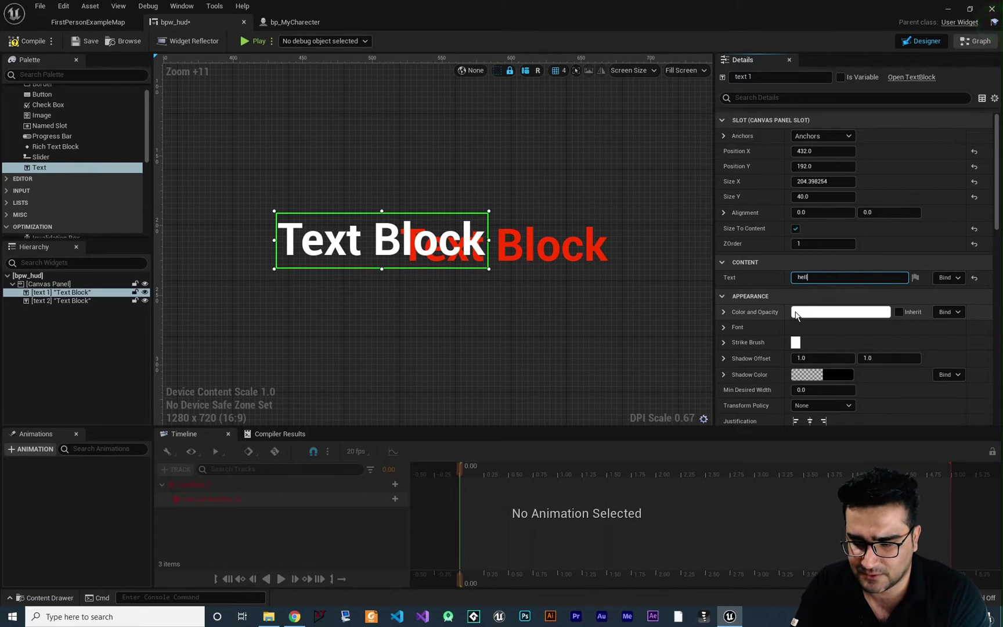
pyautogui.write('o world')
pyautogui.press('Return')
# - Delete the red text block text 2 and select text 1
pyautogui.click(80, 301)
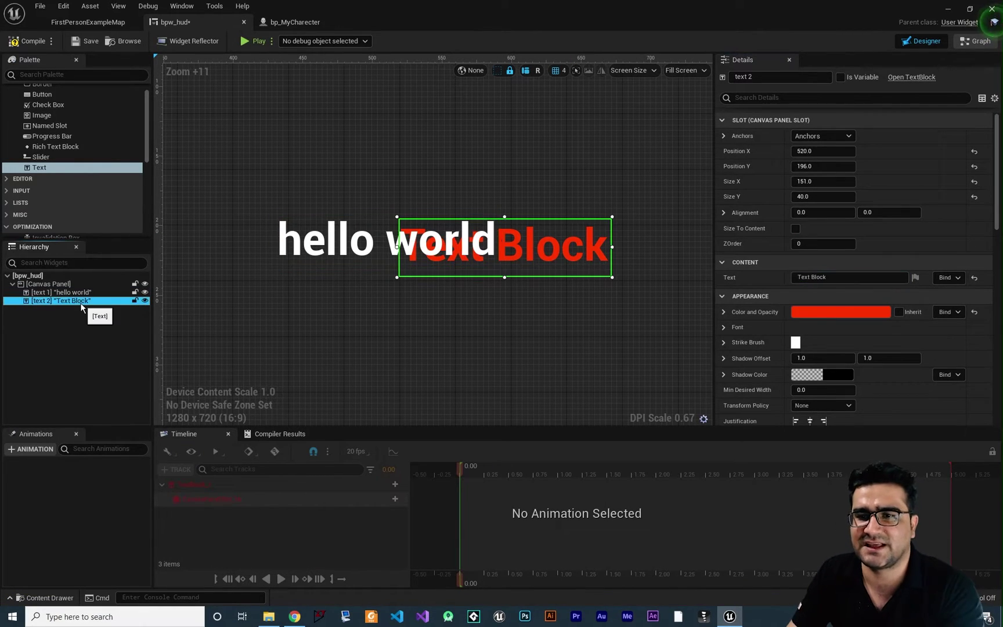
pyautogui.press('Delete')
pyautogui.click(87, 292)
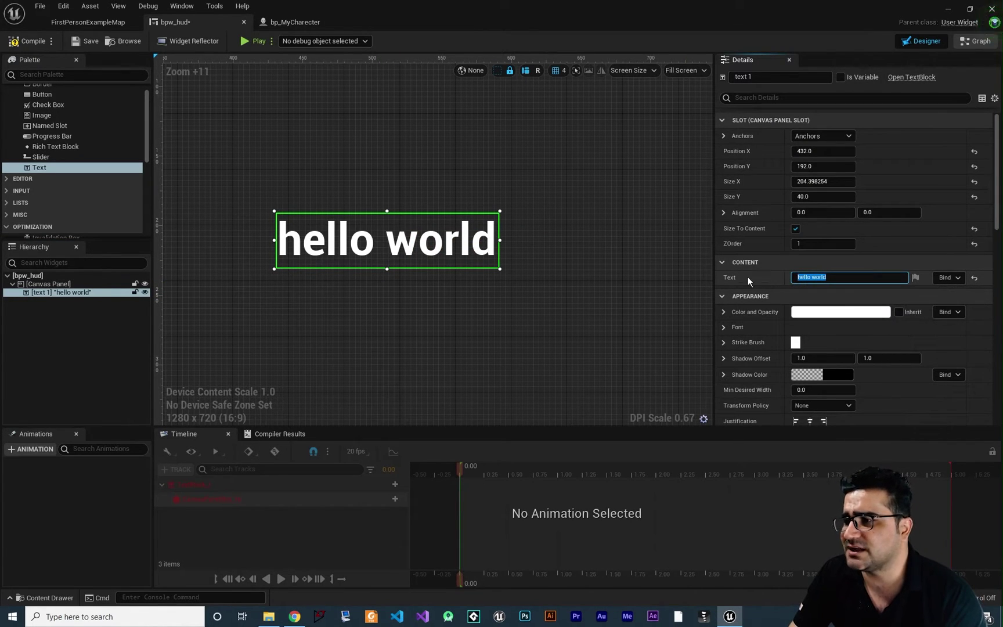
# - Check the binding options available for the text content of text 1
pyautogui.click(849, 278)
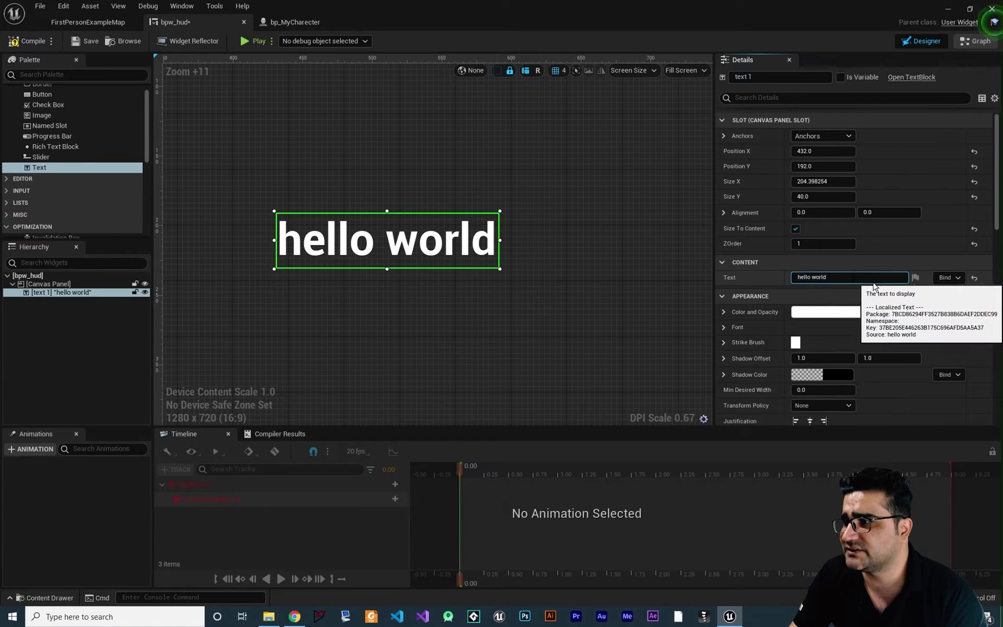
pyautogui.click(957, 278)
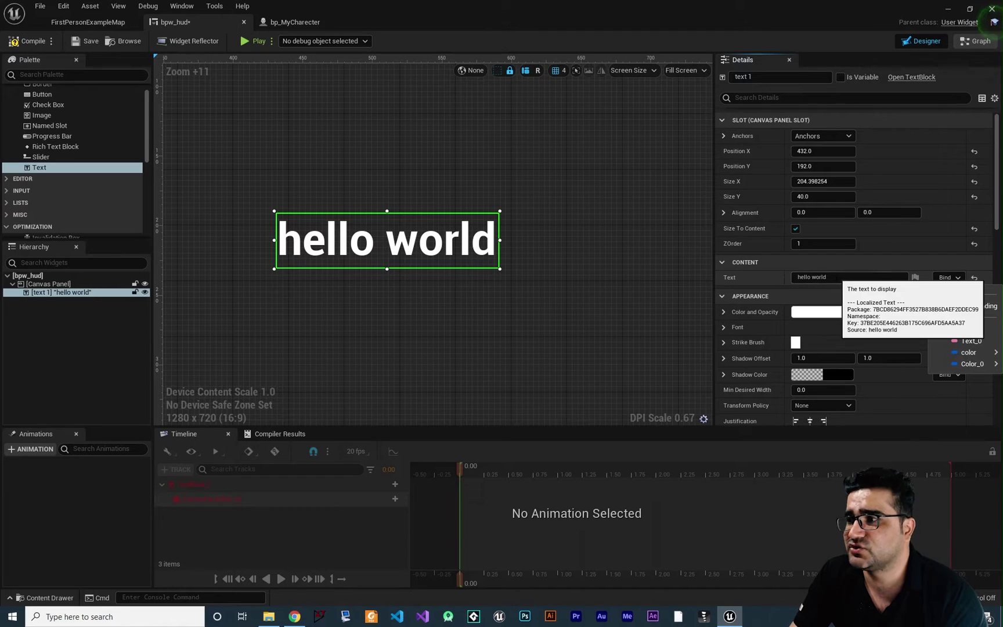
pyautogui.click(89, 350)
# - Delete the variables text, Text_0, color and Color_0 from the widget's graph
pyautogui.click(974, 42)
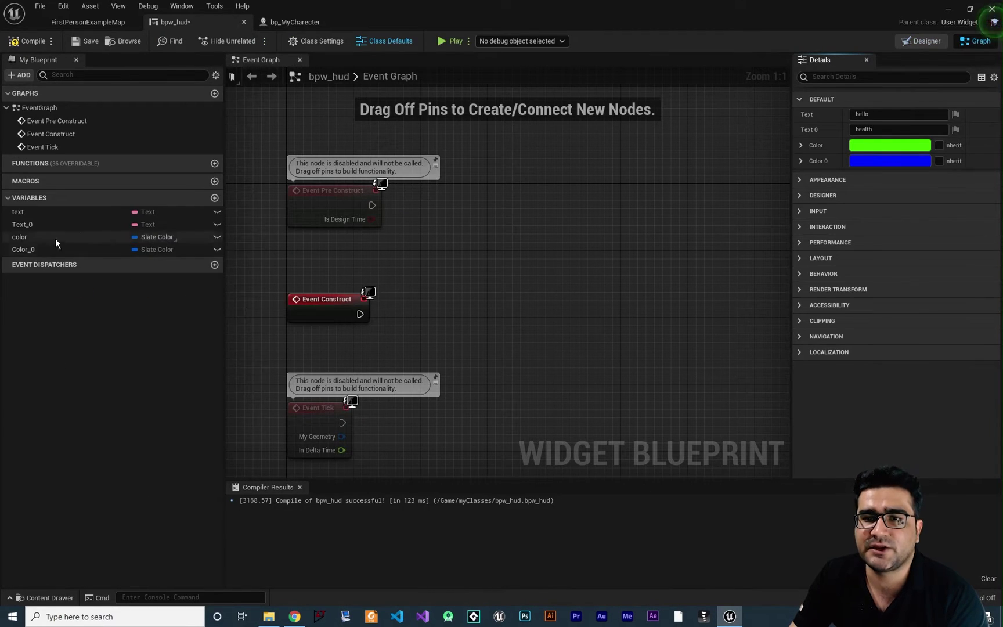
pyautogui.click(32, 212)
pyautogui.press('Delete')
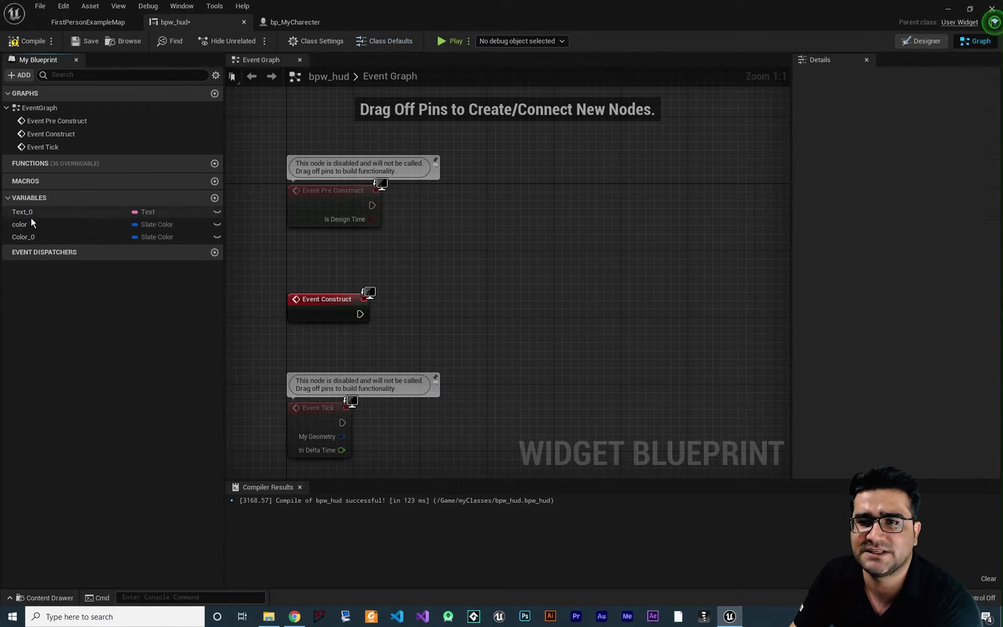
pyautogui.click(33, 214)
pyautogui.press('Delete')
pyautogui.click(36, 213)
pyautogui.press('Delete')
pyautogui.click(40, 213)
pyautogui.press('Delete')
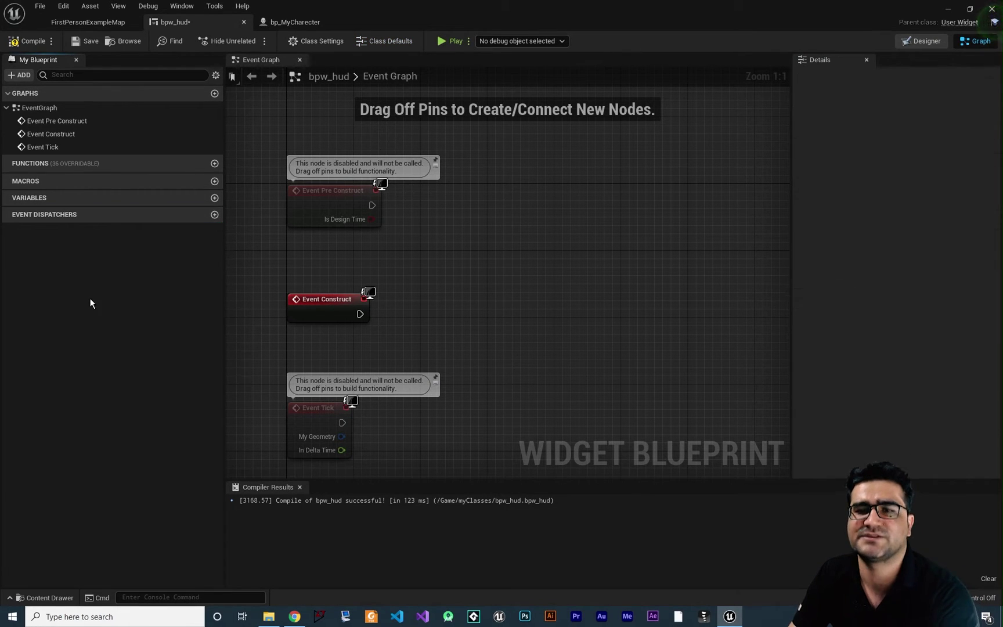
# - Create a new variable named text, set its type to Text, and compile the widget blueprint
pyautogui.click(215, 198)
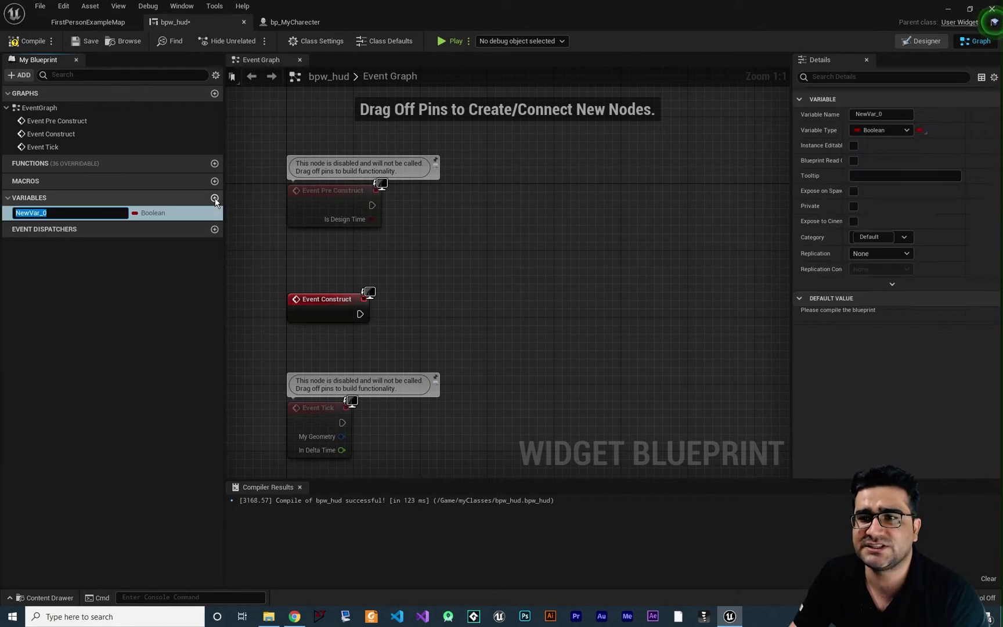
pyautogui.write('text')
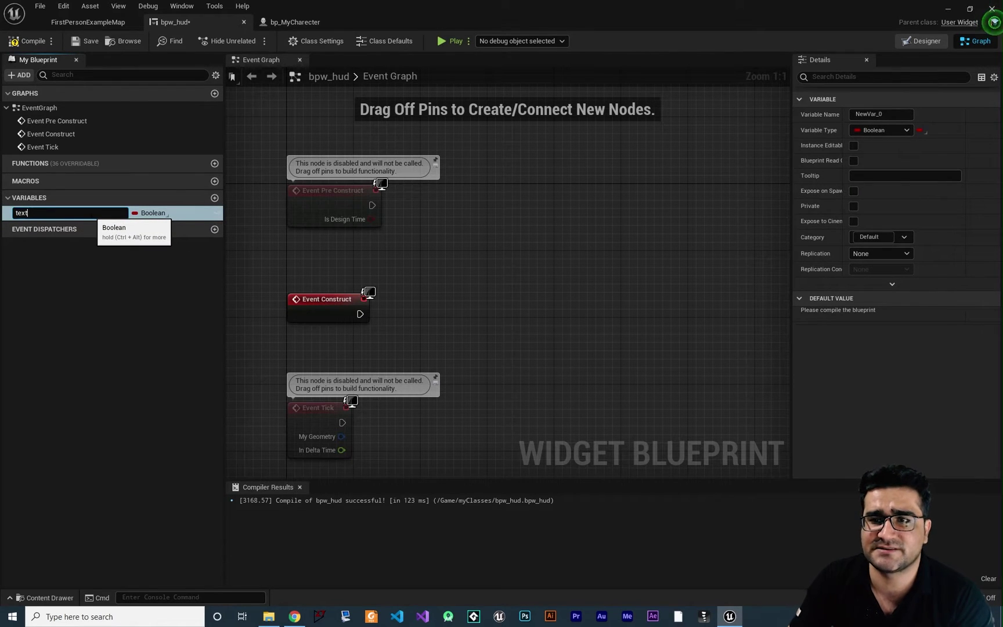
pyautogui.press('Return')
pyautogui.click(160, 211)
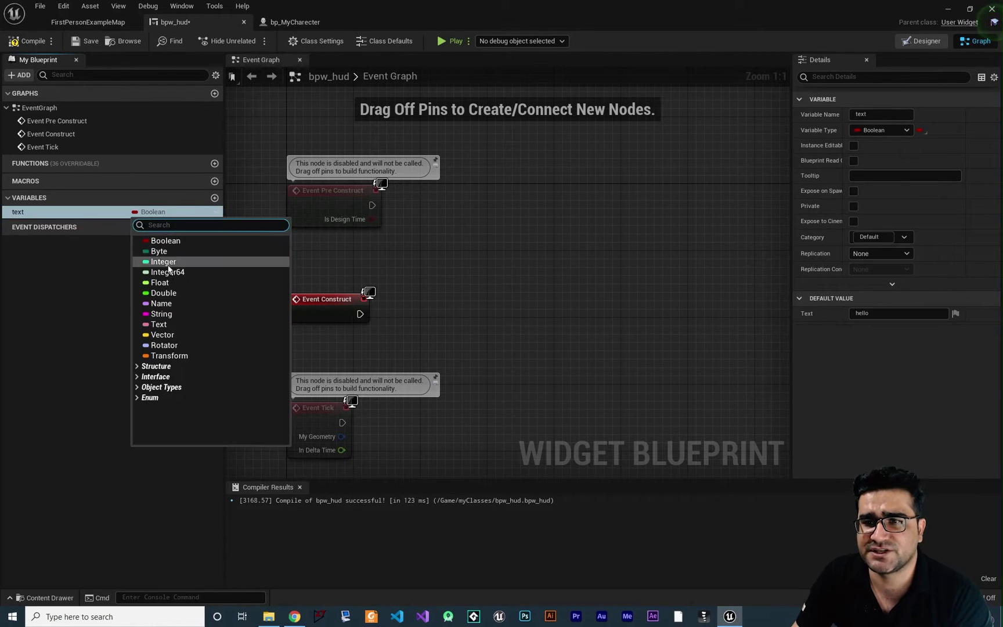
pyautogui.click(172, 324)
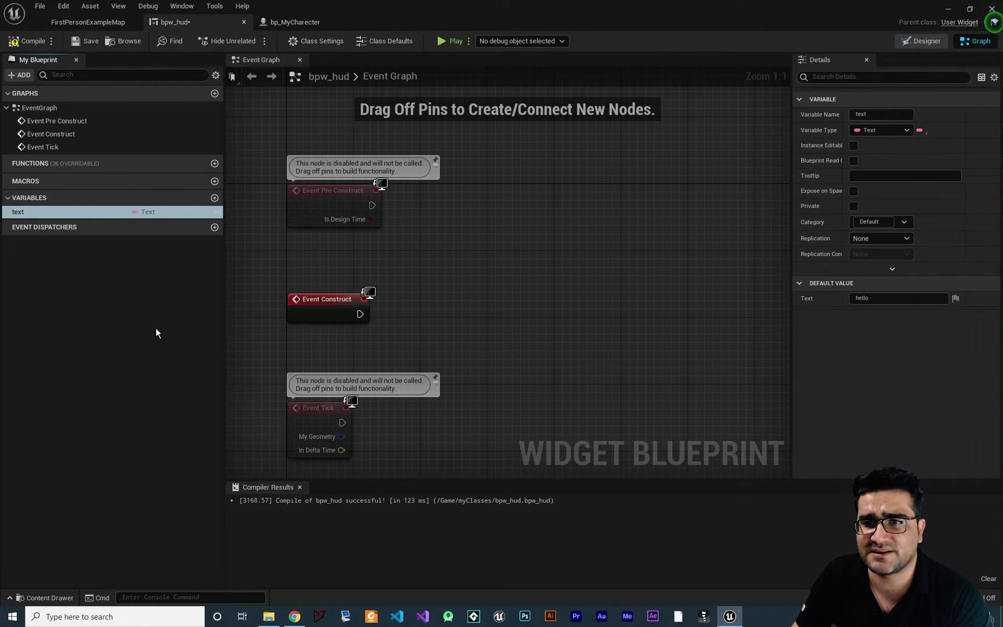
pyautogui.click(26, 41)
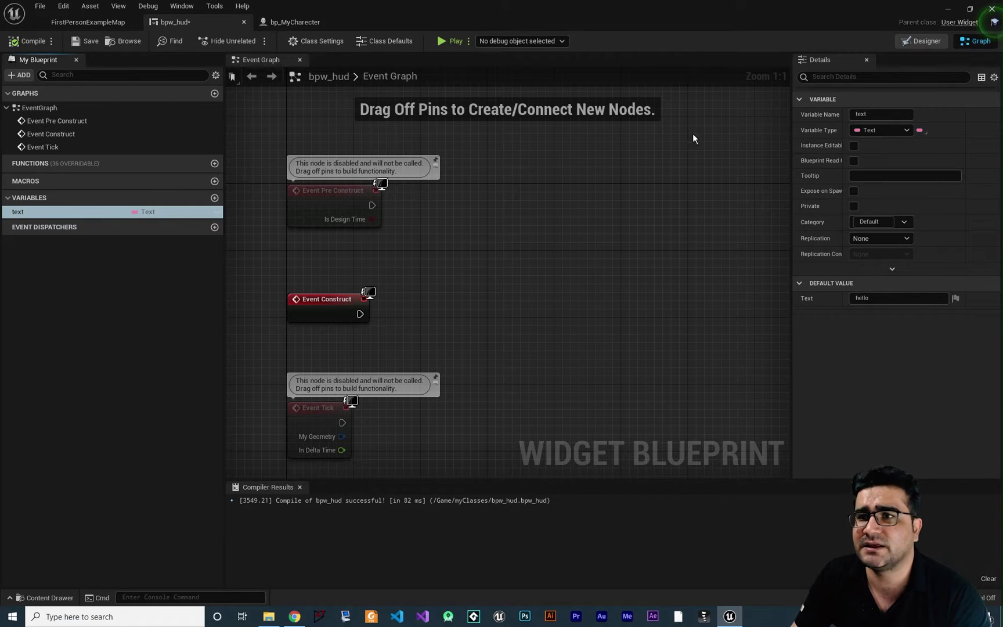
# - Bind the text content of the hello world text block to the text variable in the designer
pyautogui.click(925, 41)
pyautogui.click(325, 163)
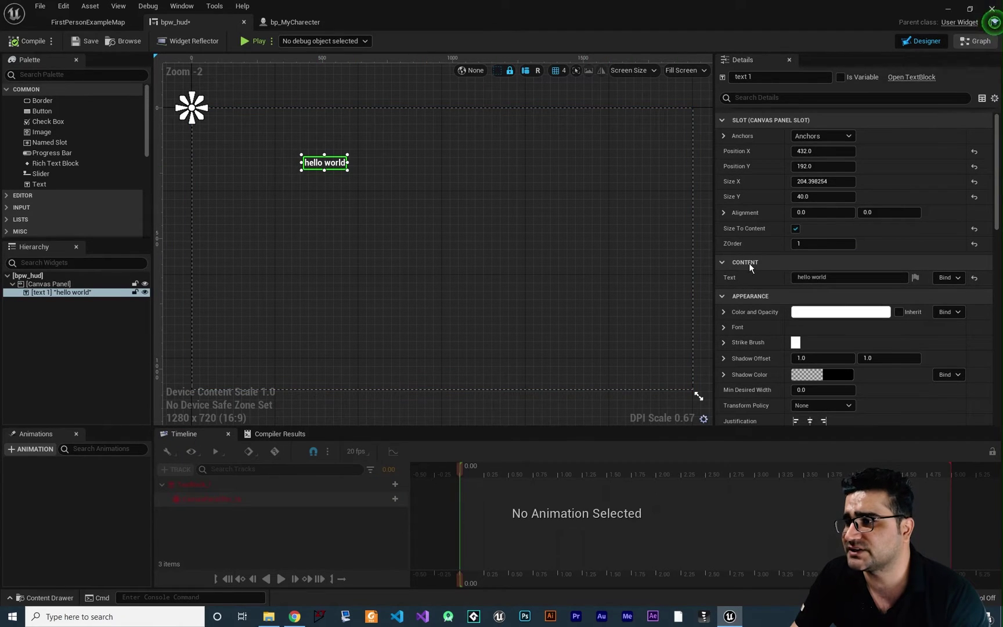
pyautogui.click(957, 278)
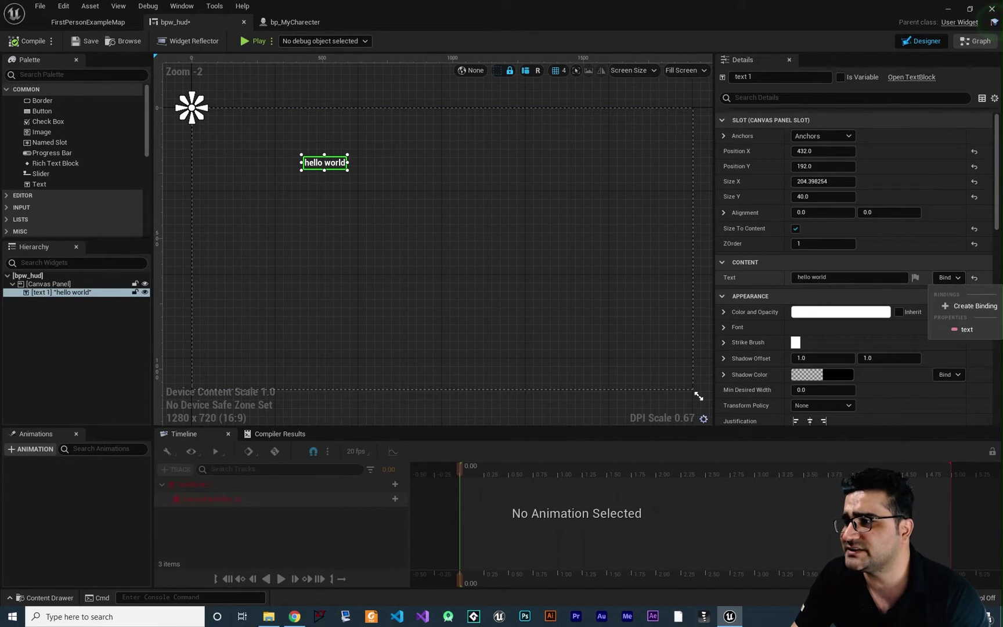
pyautogui.click(965, 329)
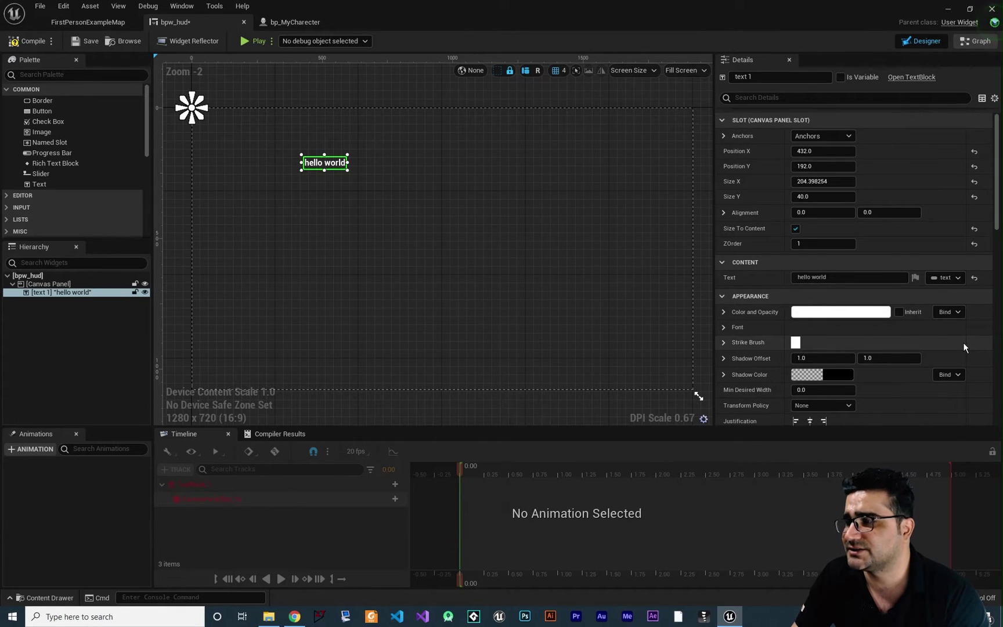
pyautogui.moveTo(414, 251); pyautogui.dragTo(434, 257, button='right')
# - Set the text variable's default value to "i am", the presenter's first name and "from unreal engin", and compile the blueprint
pyautogui.click(976, 42)
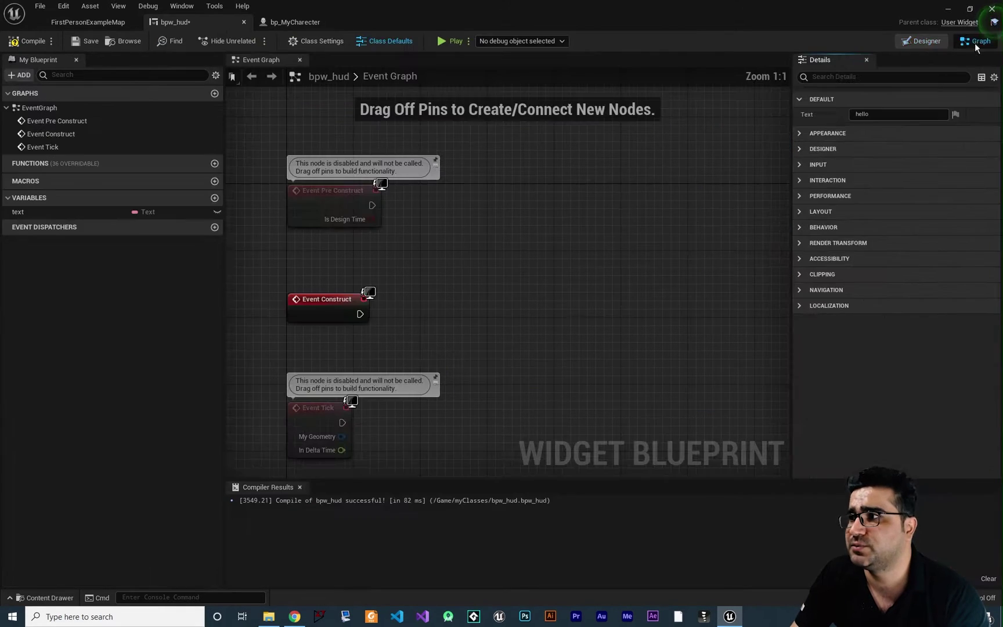
pyautogui.click(21, 211)
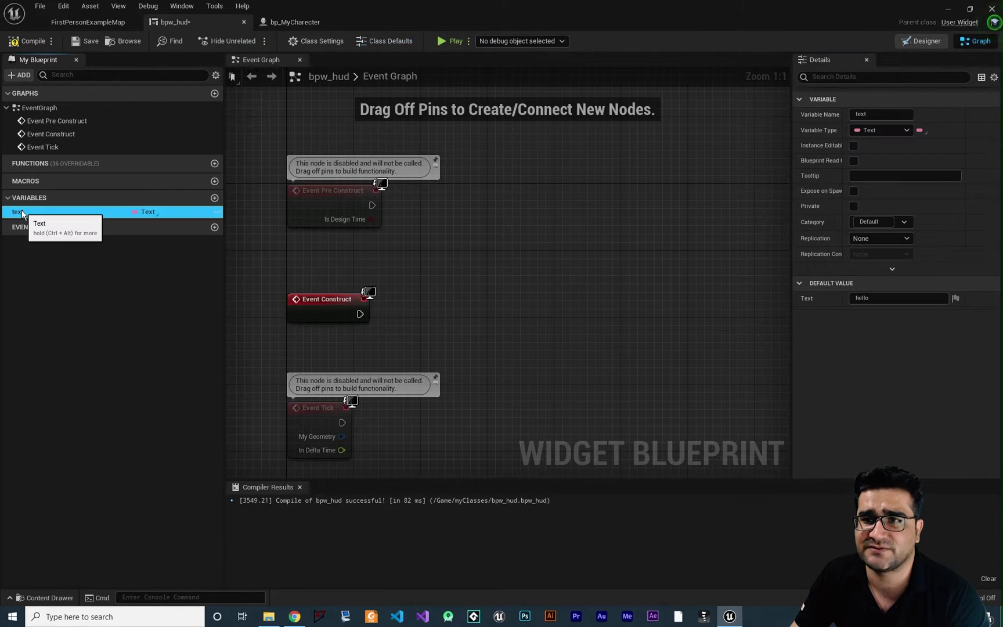
pyautogui.click(883, 299)
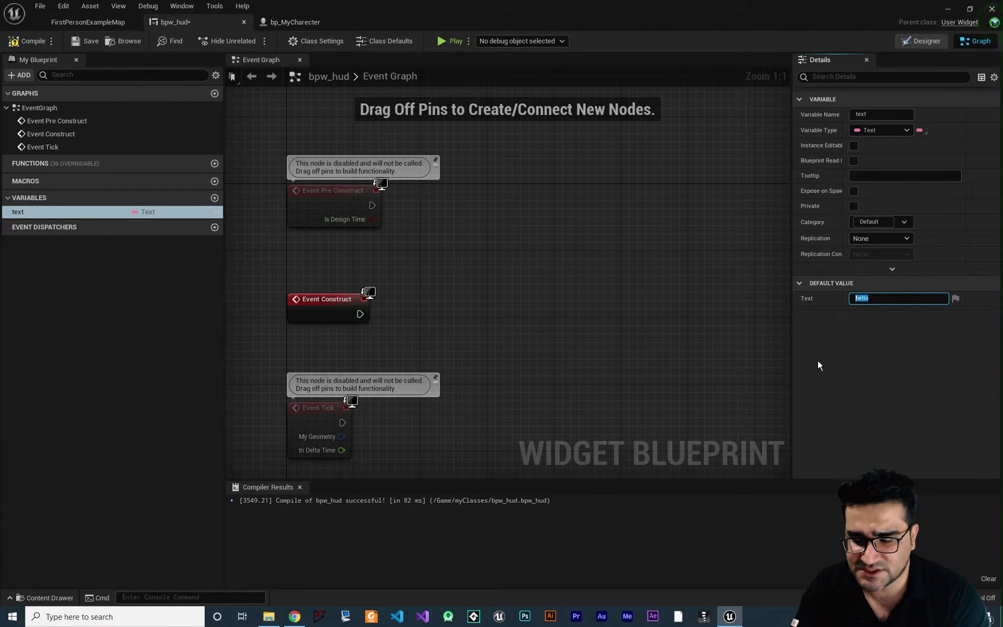
pyautogui.write('i am navid')
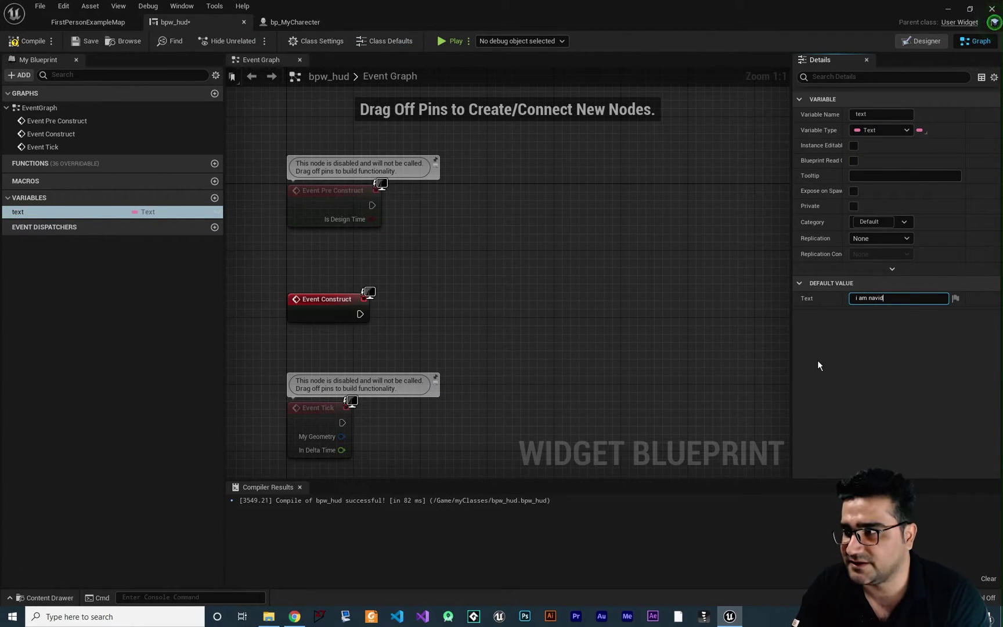
pyautogui.write(' from unreal engin')
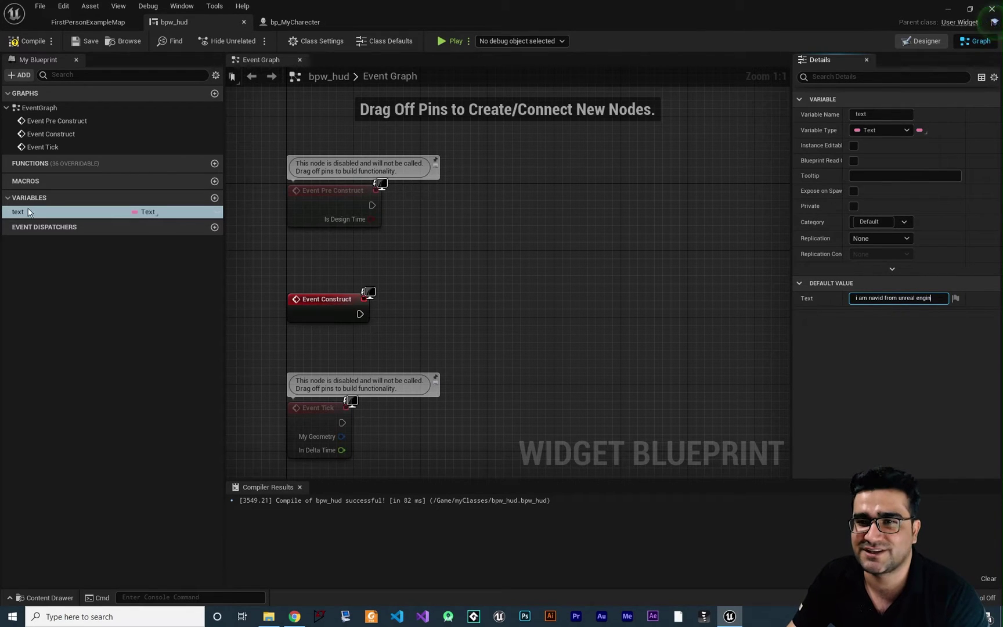
pyautogui.click(32, 46)
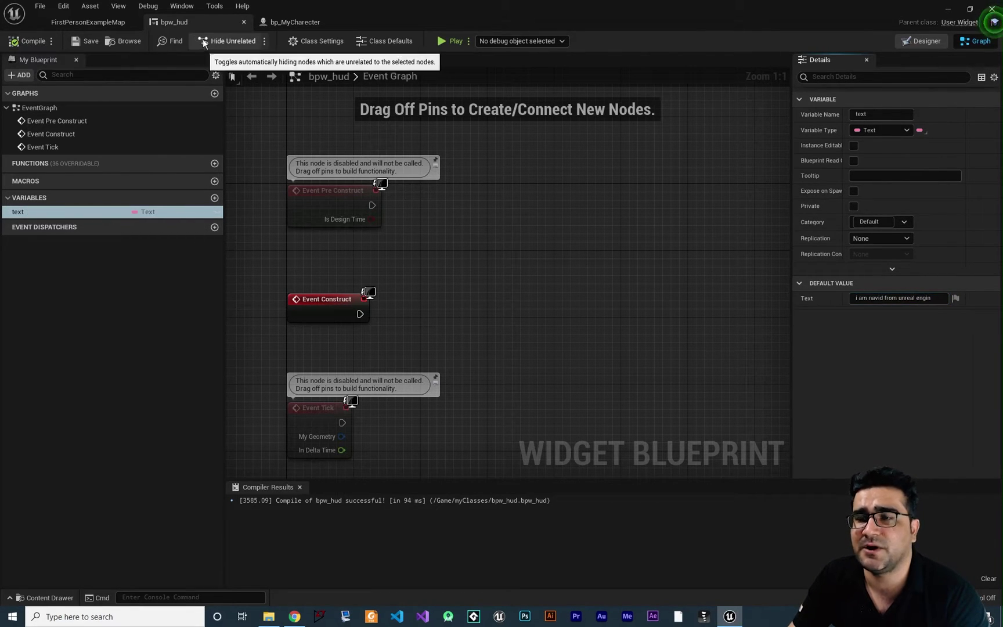
# - Check the text block's binding in the designer and run the game preview to see the bound text
pyautogui.click(923, 41)
pyautogui.click(527, 241)
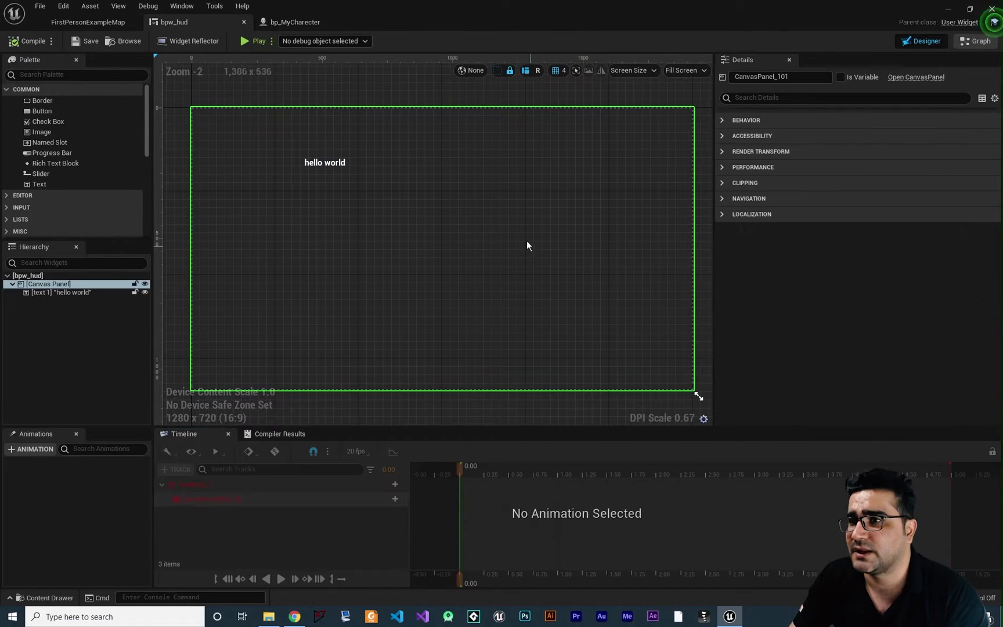
pyautogui.click(338, 166)
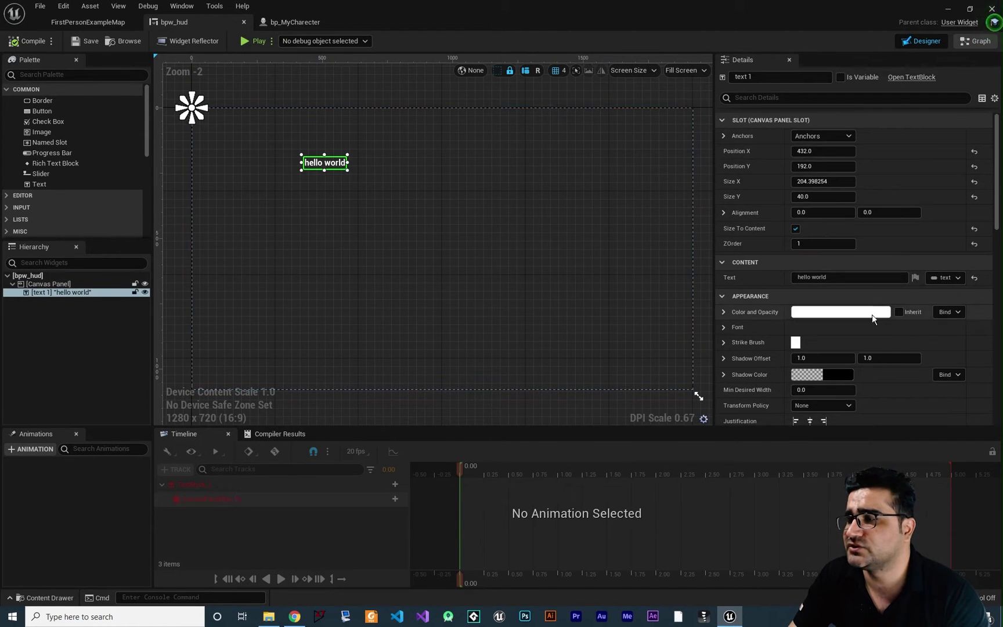
pyautogui.click(248, 42)
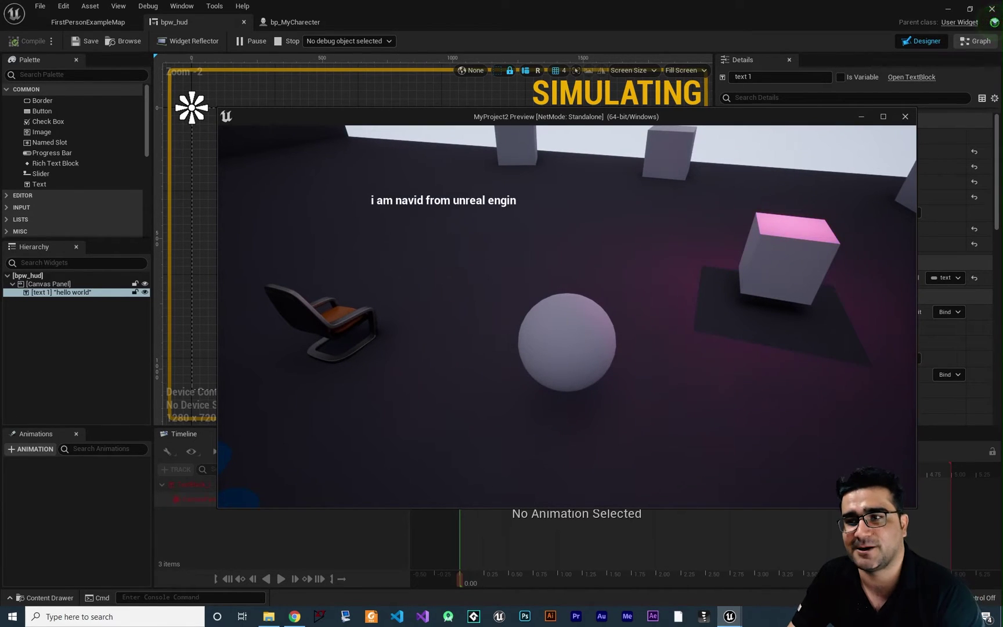
pyautogui.press('Escape')
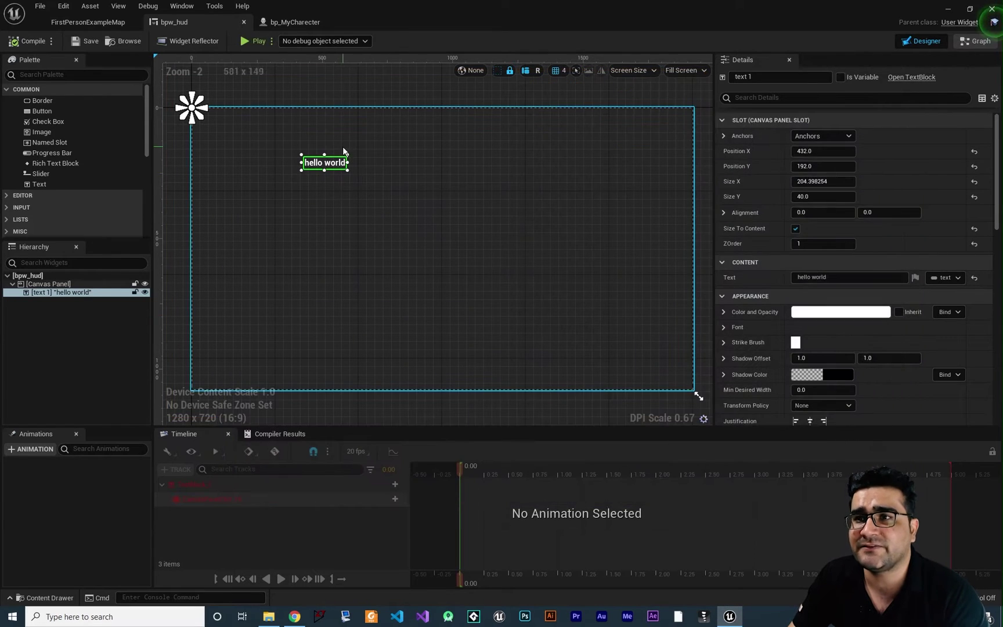
# - Review the text variable in the graph, and collapse every category of the text block's details except Appearance
pyautogui.click(978, 41)
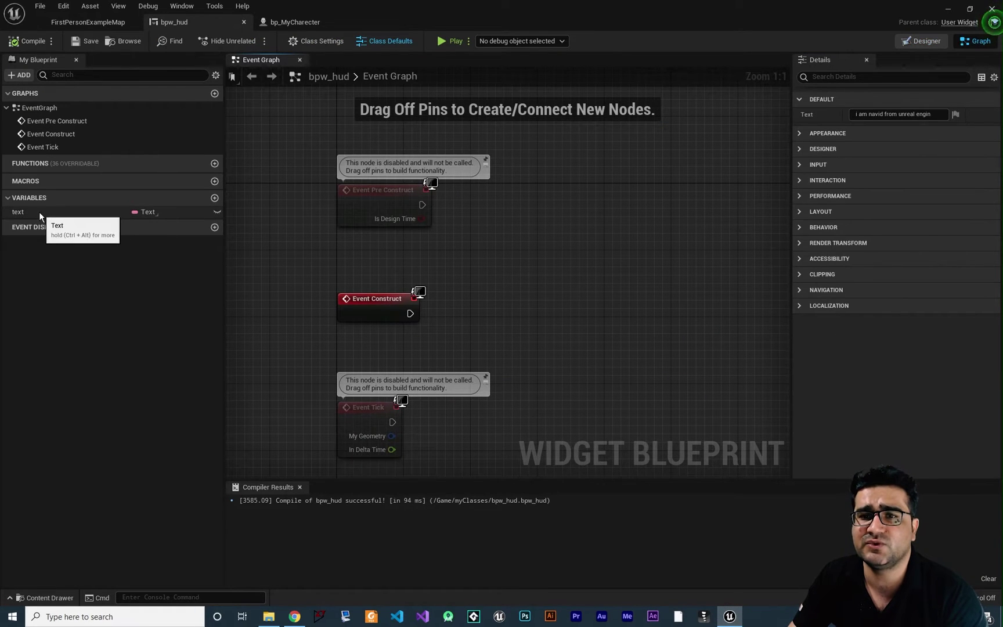
pyautogui.click(925, 41)
pyautogui.click(722, 262)
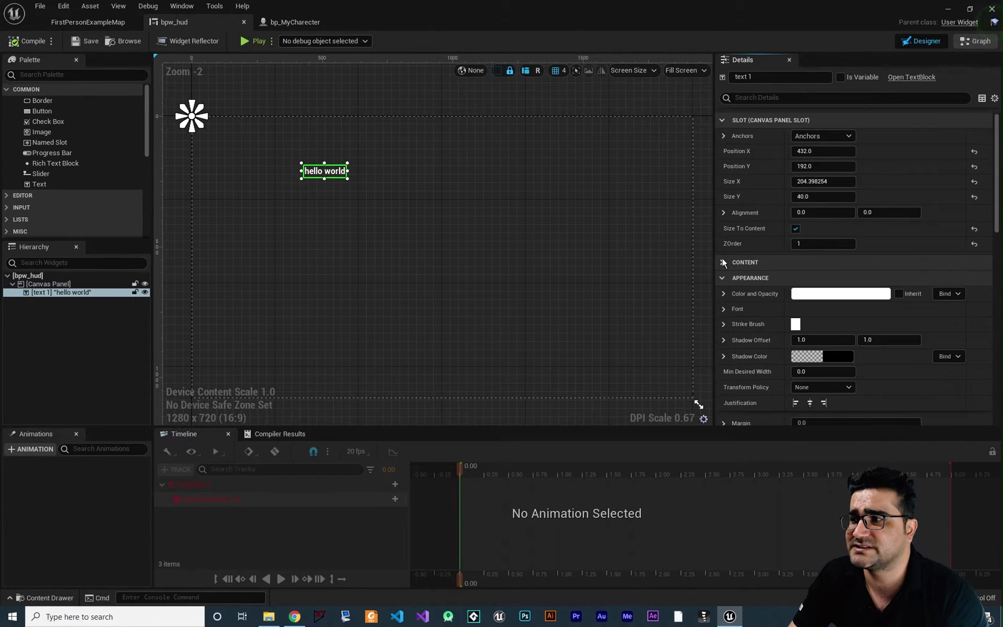
pyautogui.click(722, 121)
pyautogui.click(995, 99)
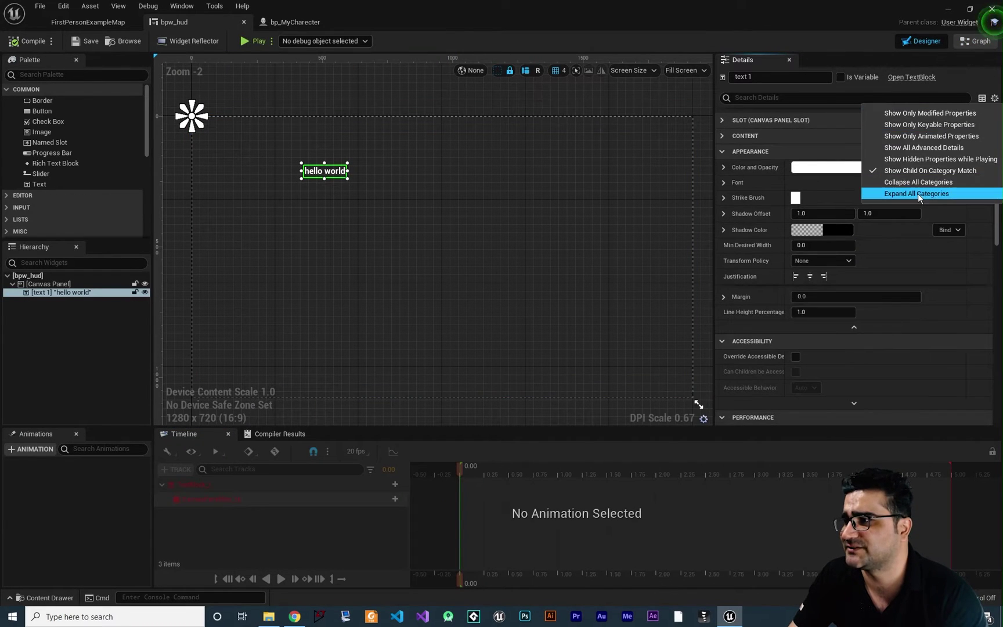
pyautogui.click(918, 193)
pyautogui.click(723, 152)
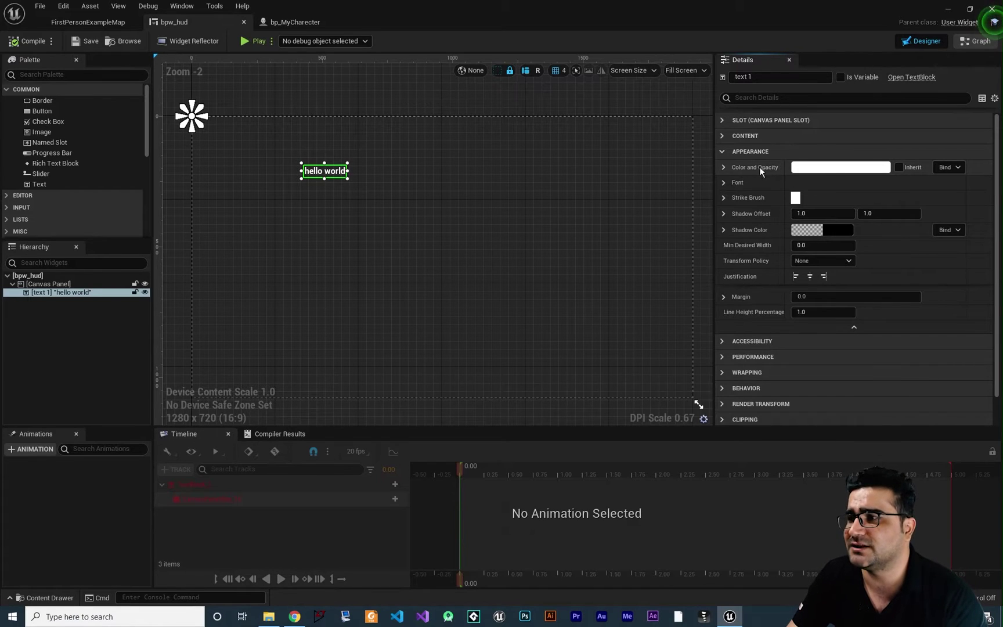
# - Set the hello world text block's color and opacity to a bright green
pyautogui.click(803, 169)
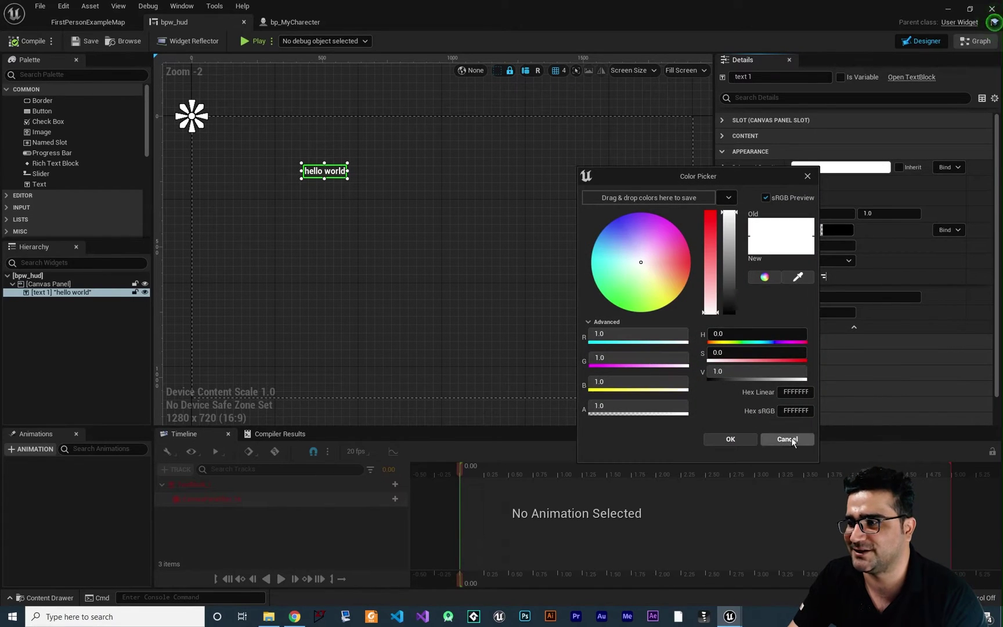
pyautogui.click(787, 439)
pyautogui.click(820, 167)
pyautogui.click(632, 300)
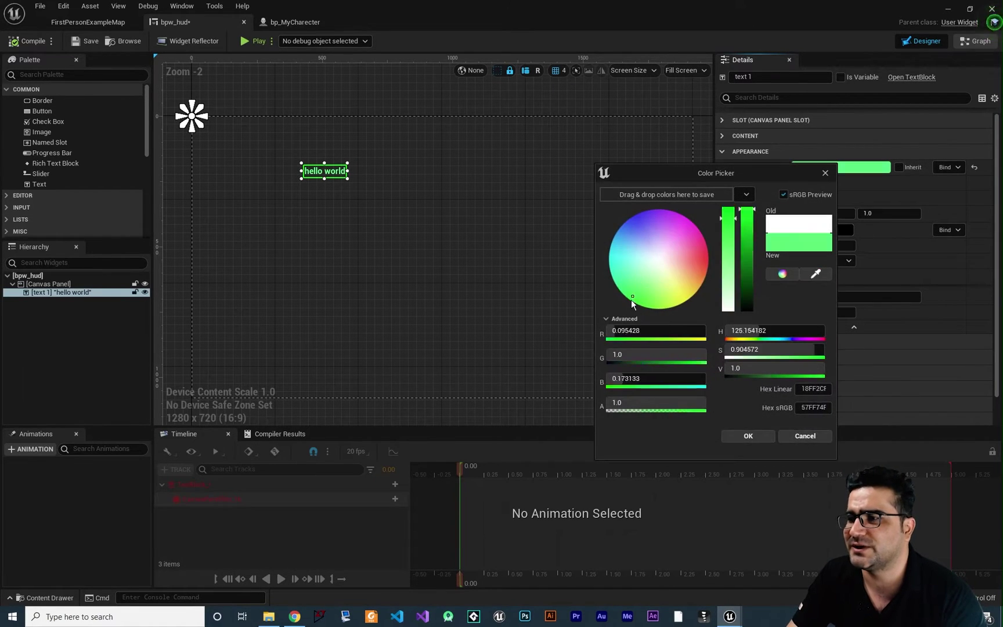
pyautogui.click(749, 436)
# - Expand the text block's font settings and look through the available font families
pyautogui.click(723, 183)
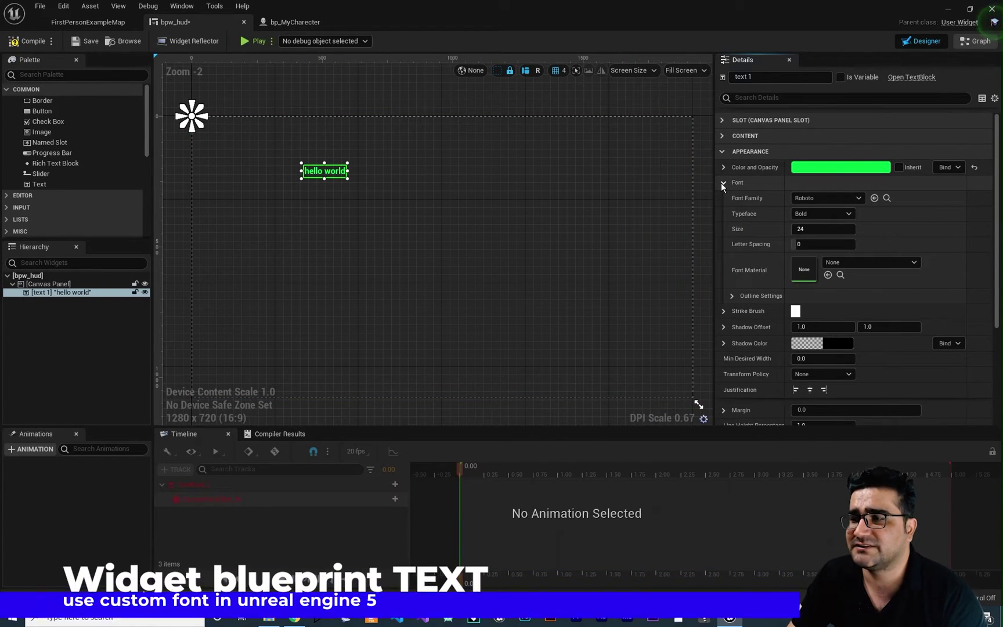
pyautogui.click(815, 198)
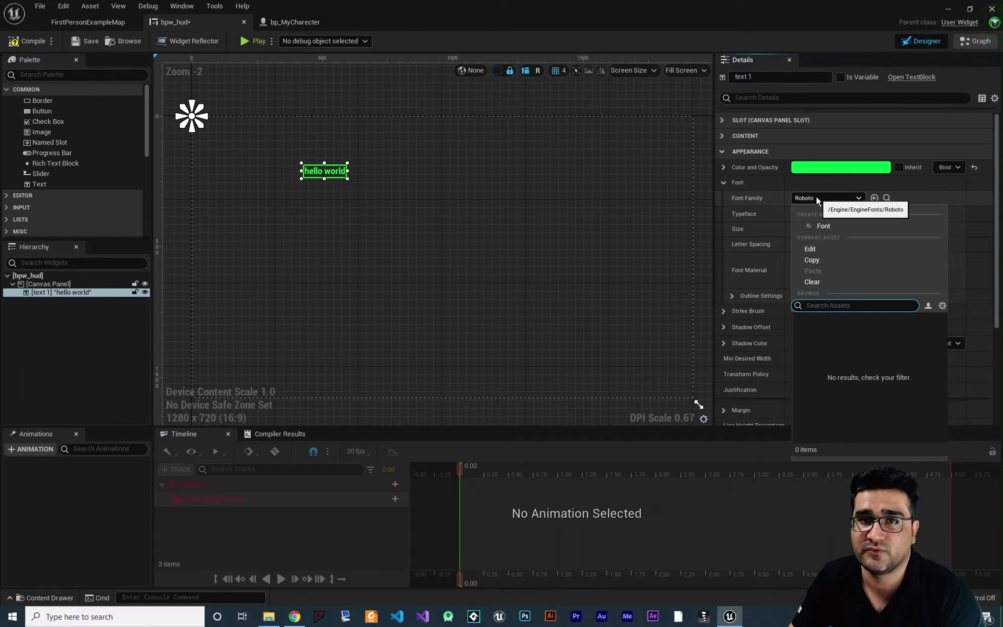
pyautogui.click(816, 198)
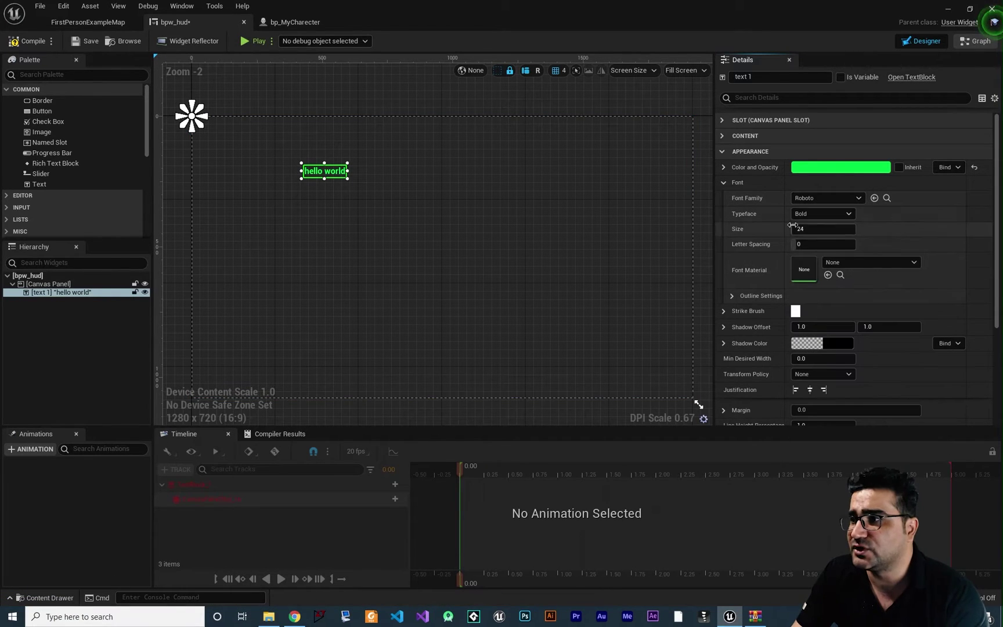
pyautogui.click(818, 198)
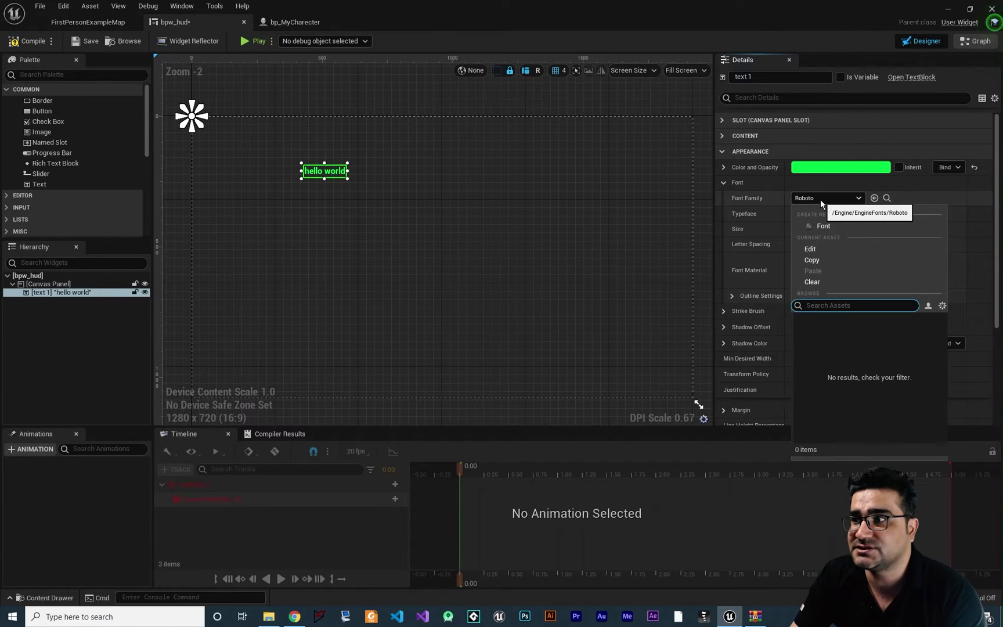
pyautogui.click(819, 200)
# - Import the Blue_Yellow font file into the myClasses folder and create a font asset from it
pyautogui.click(45, 598)
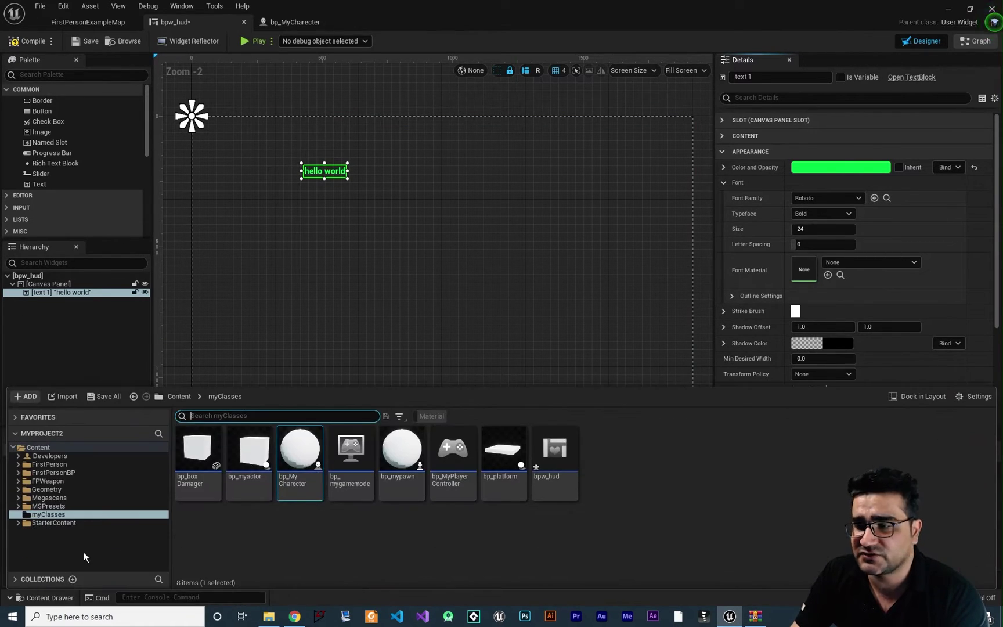
pyautogui.click(917, 396)
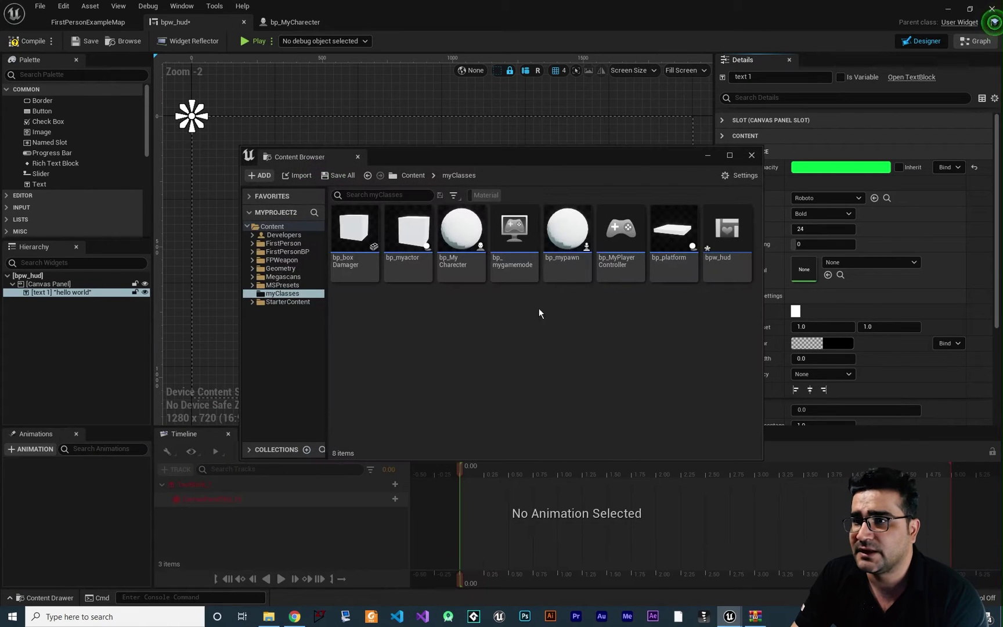
pyautogui.click(949, 8)
pyautogui.moveTo(757, 508); pyautogui.dragTo(510, 350)
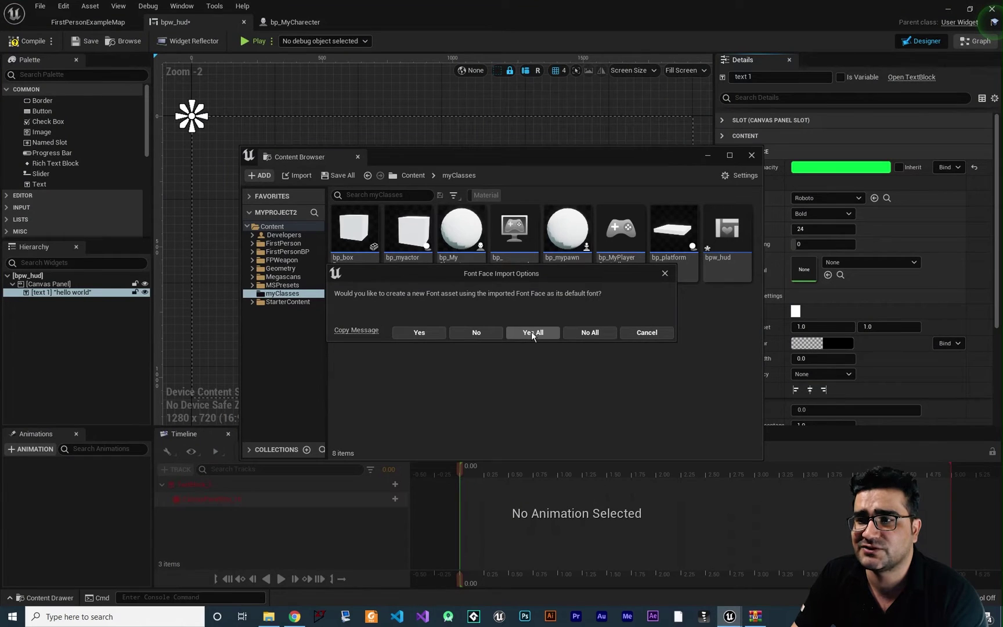
pyautogui.click(532, 332)
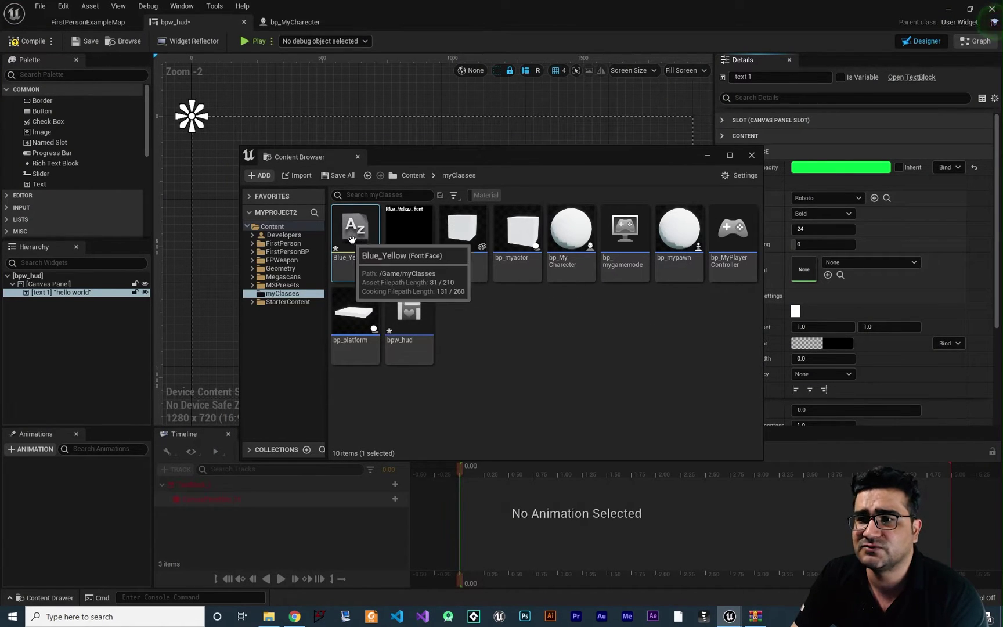
pyautogui.click(752, 155)
# - Set the text block's font family to Blue_Yellow_Font and its size to 280
pyautogui.click(825, 199)
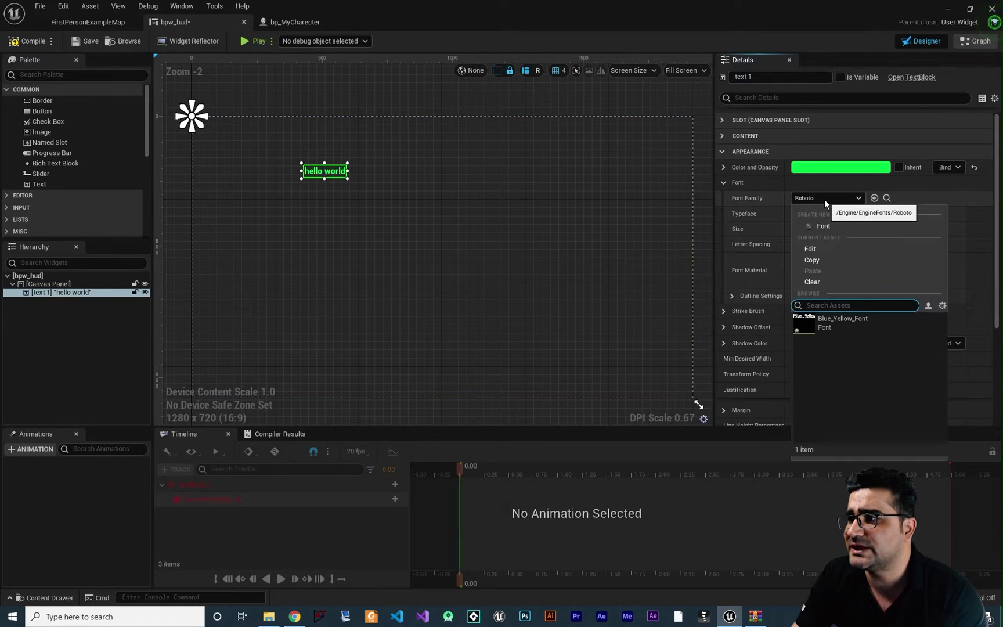
pyautogui.click(853, 323)
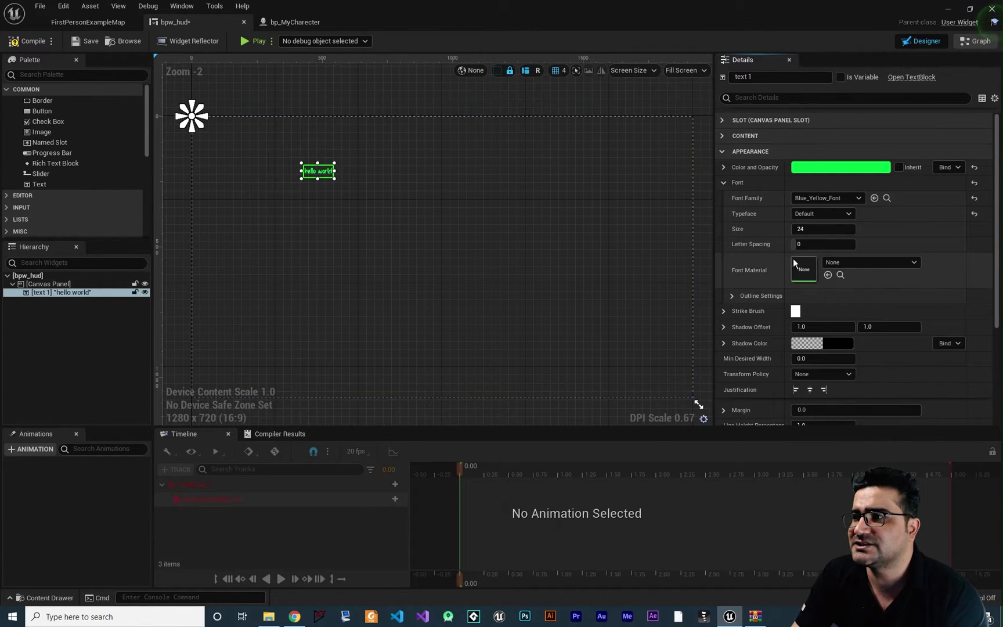
pyautogui.moveTo(798, 228); pyautogui.dragTo(847, 229)
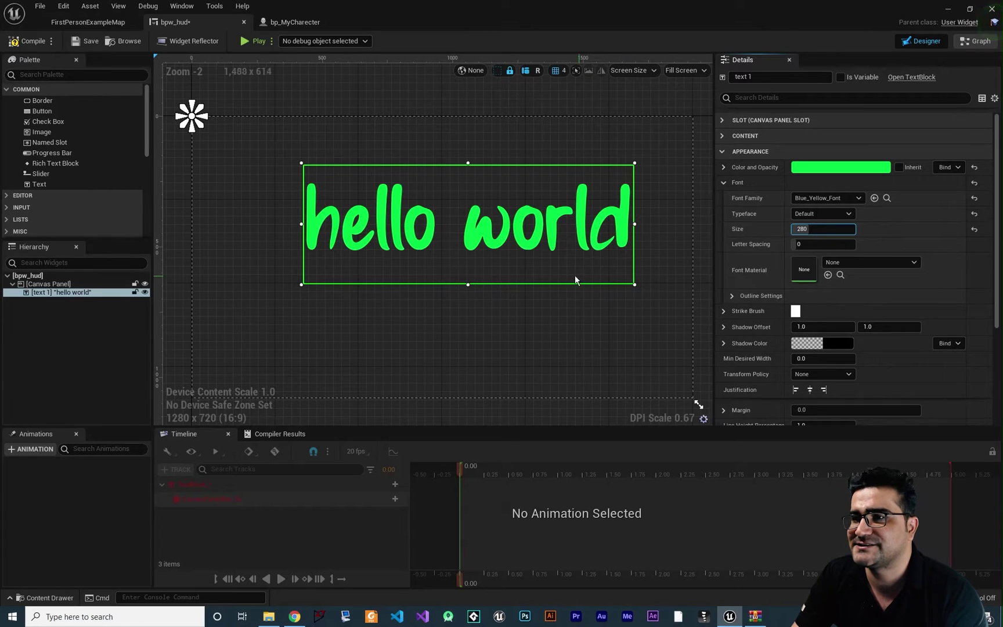
pyautogui.moveTo(570, 295); pyautogui.dragTo(534, 302, button='right')
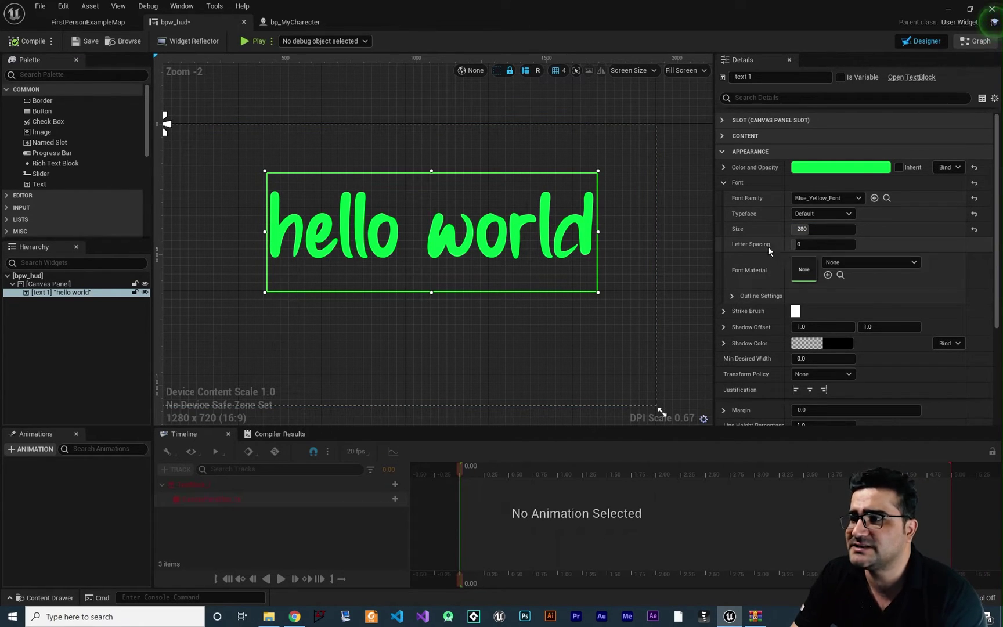
# - Try a letter spacing of 264 on the text and reset it to the default
pyautogui.moveTo(785, 248); pyautogui.dragTo(818, 240)
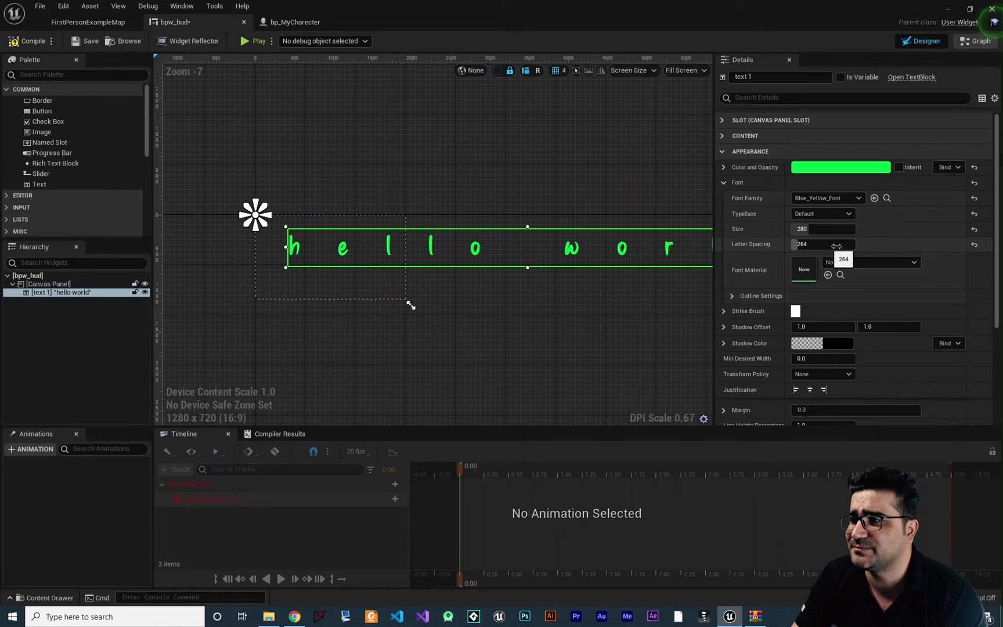
pyautogui.click(975, 246)
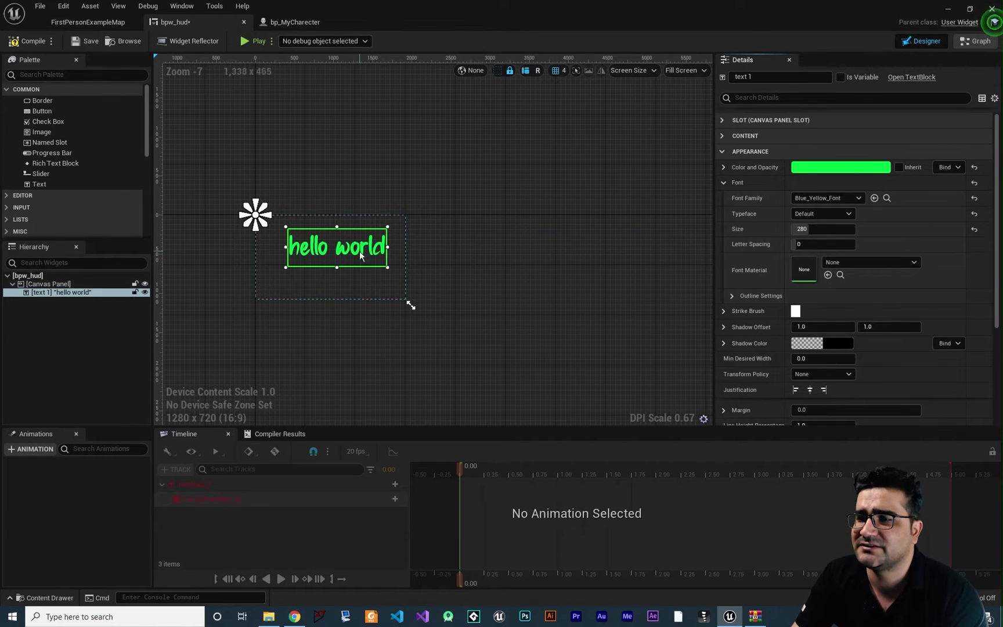
pyautogui.scroll(4, 338, 251)
pyautogui.moveTo(338, 251); pyautogui.dragTo(423, 256, button='right')
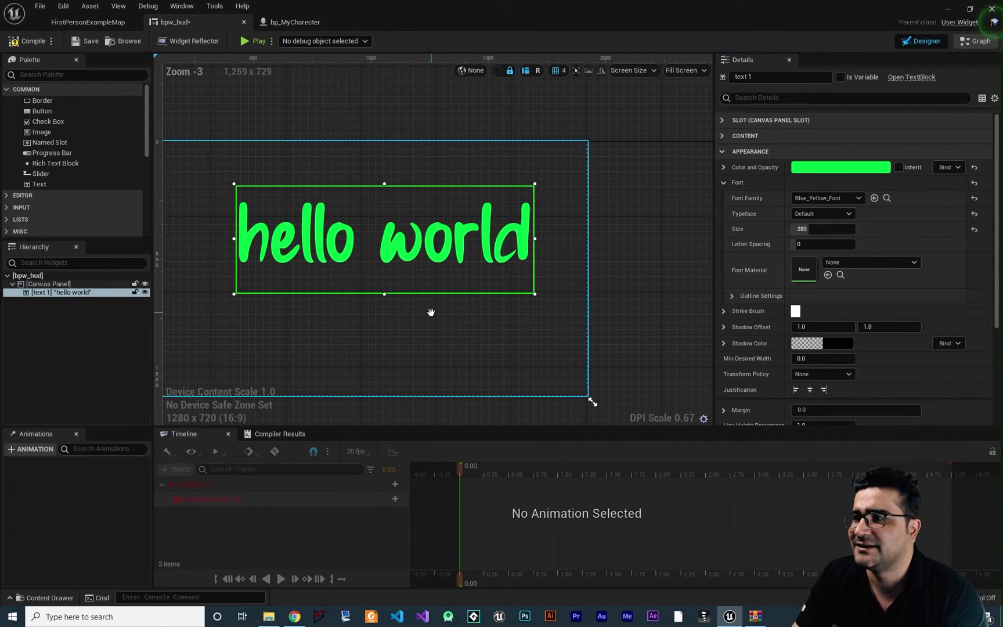
# - Expand the font's outline settings and set the outline size to 30
pyautogui.scroll(-1, 733, 282)
pyautogui.click(733, 281)
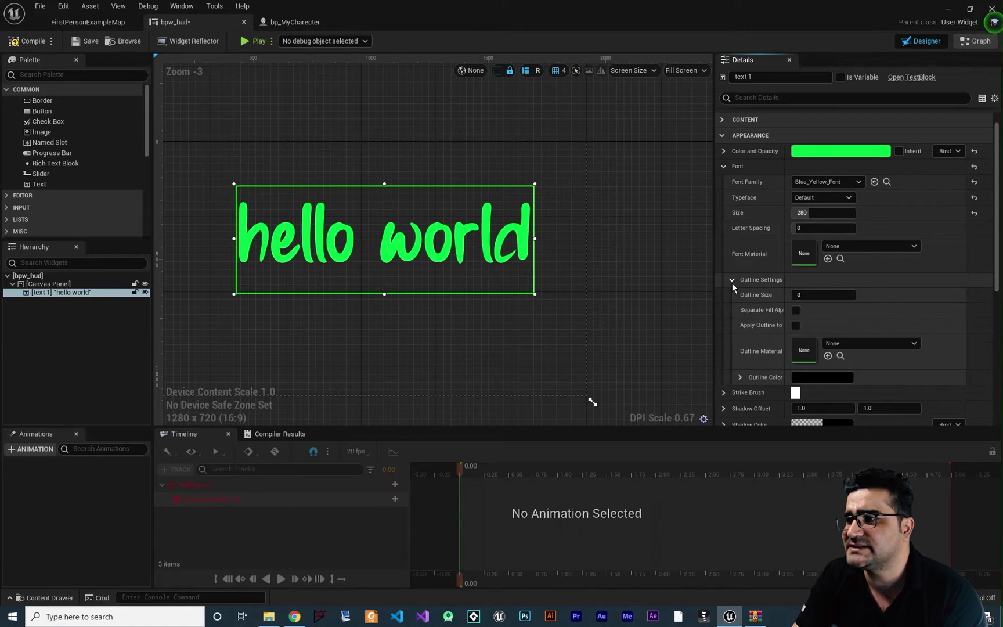
pyautogui.scroll(-1, 752, 316)
pyautogui.scroll(1, 452, 258)
pyautogui.scroll(2, 452, 256)
pyautogui.moveTo(450, 264); pyautogui.dragTo(405, 280, button='right')
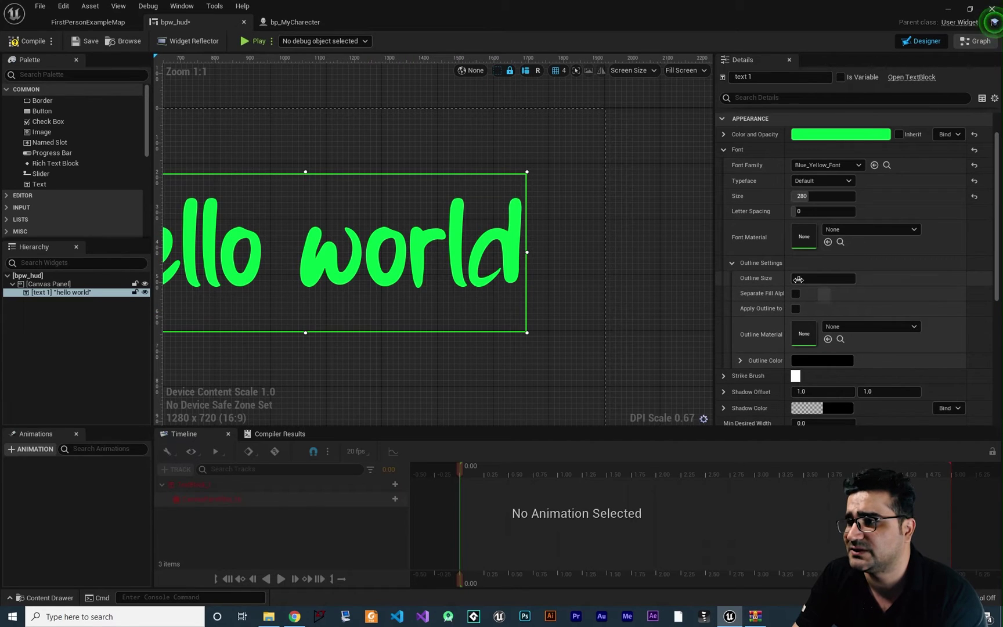
pyautogui.moveTo(823, 278); pyautogui.dragTo(748, 298)
pyautogui.scroll(-4, 479, 326)
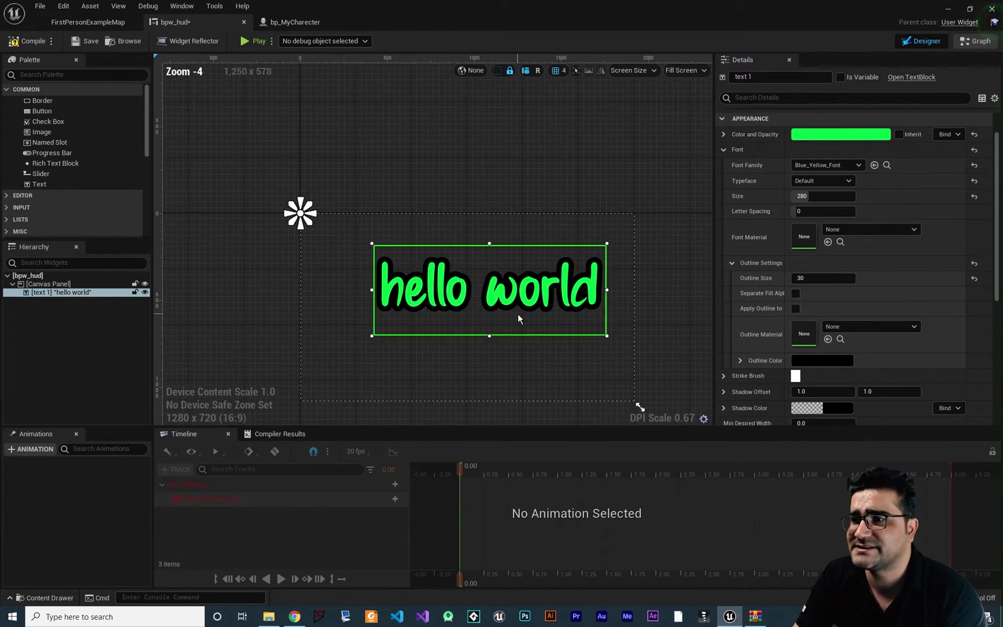
pyautogui.scroll(4, 522, 321)
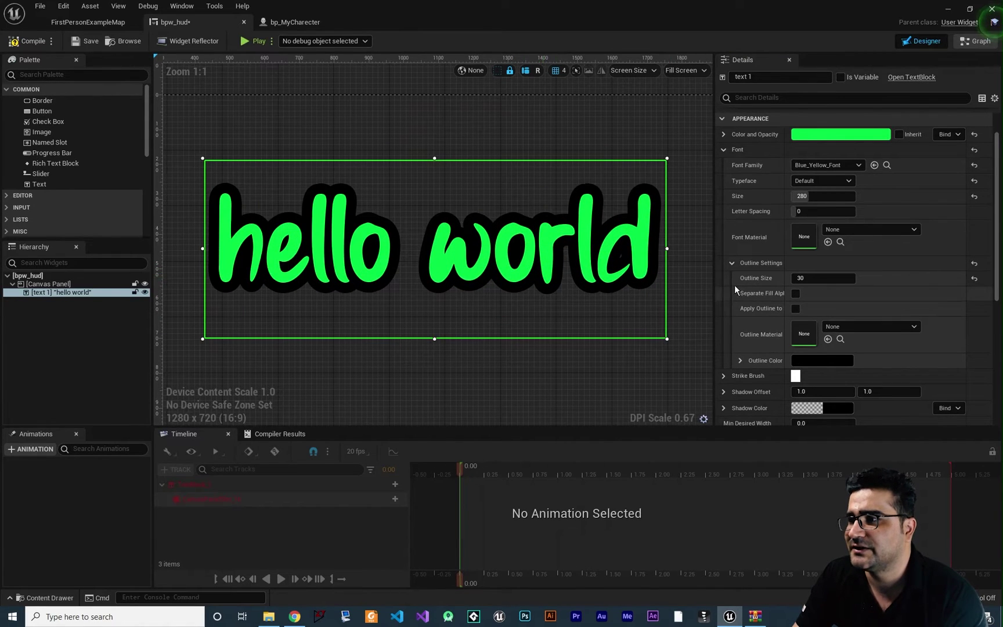
# - Make room for the full property names and examine the Separate Fill Alpha and Apply Outline to Drop Shadows options
pyautogui.moveTo(734, 284); pyautogui.dragTo(699, 318)
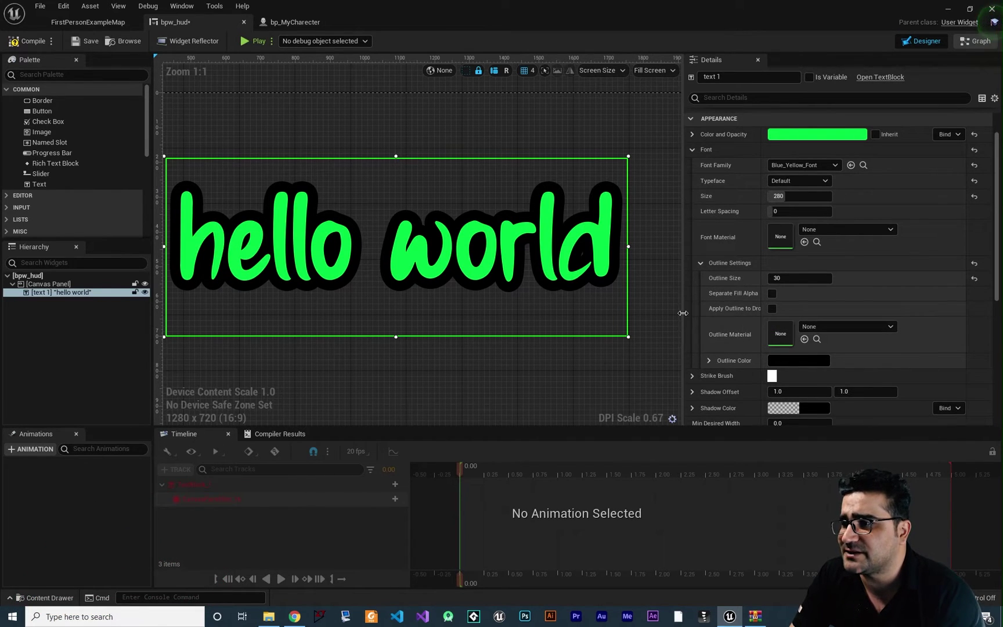
pyautogui.moveTo(684, 308); pyautogui.dragTo(624, 306)
pyautogui.moveTo(716, 274); pyautogui.dragTo(741, 278)
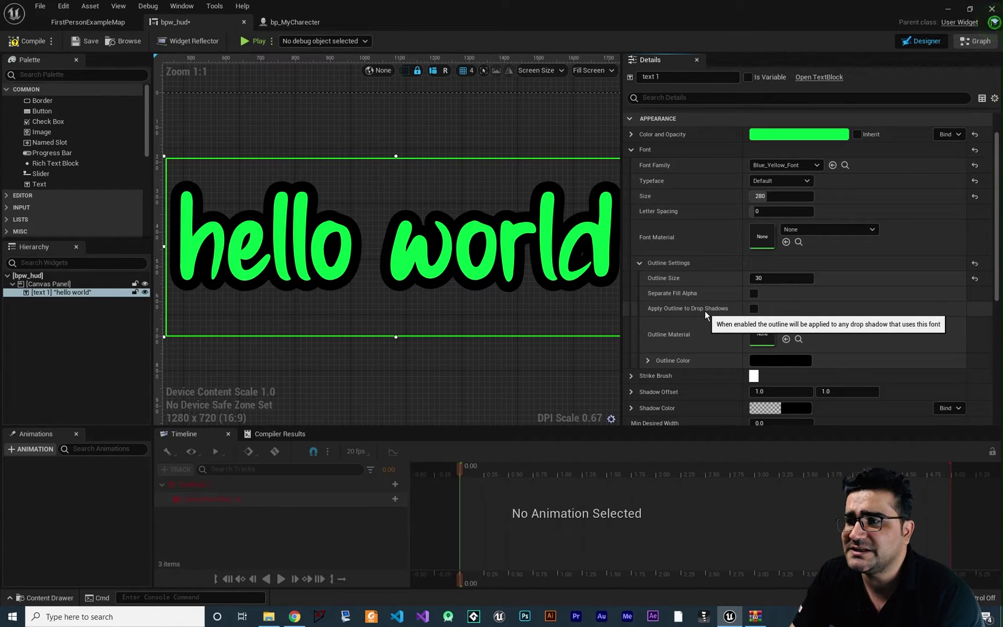
pyautogui.moveTo(498, 302); pyautogui.dragTo(446, 293, button='right')
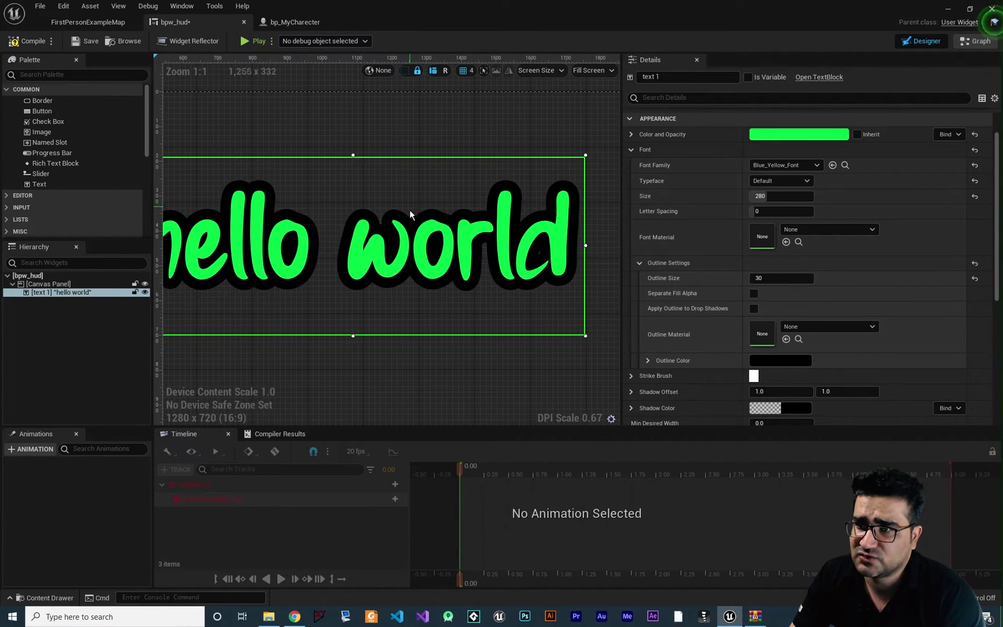
# - Try to pick a blue outline color for the text on the color wheel
pyautogui.scroll(-2, 701, 335)
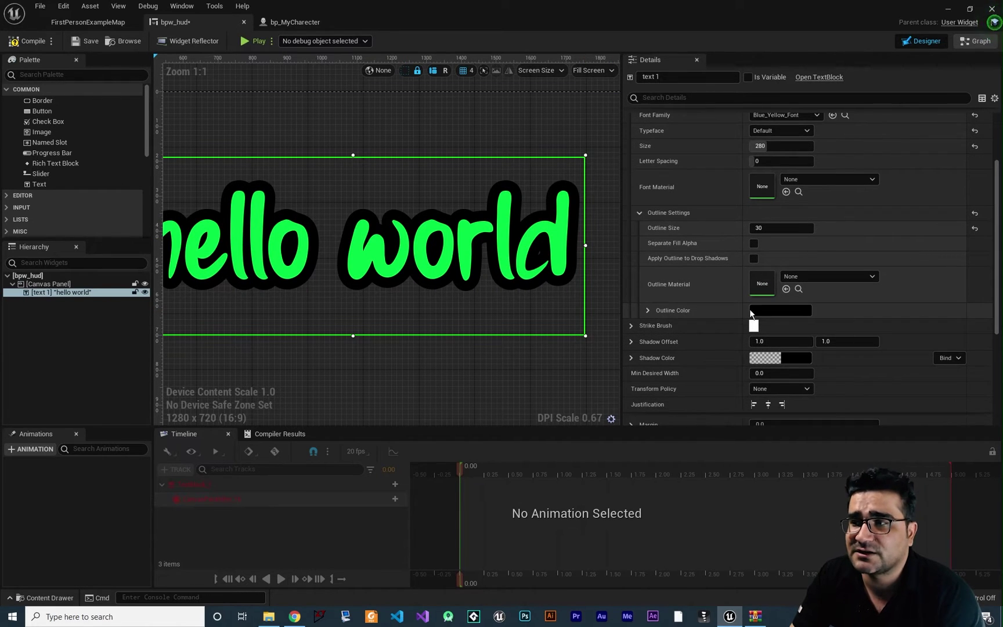
pyautogui.click(772, 310)
pyautogui.click(810, 365)
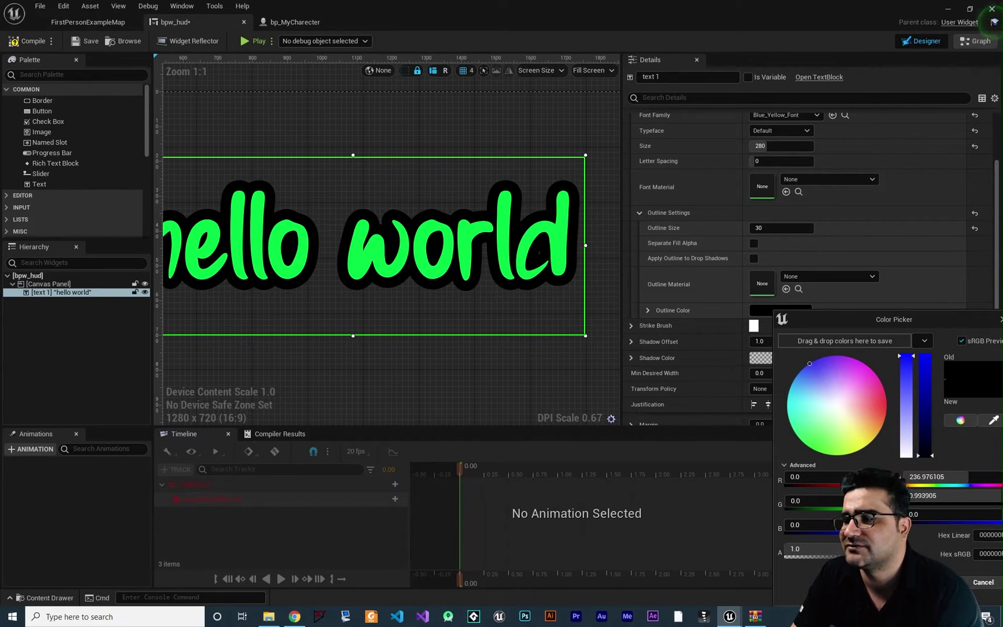
pyautogui.click(755, 375)
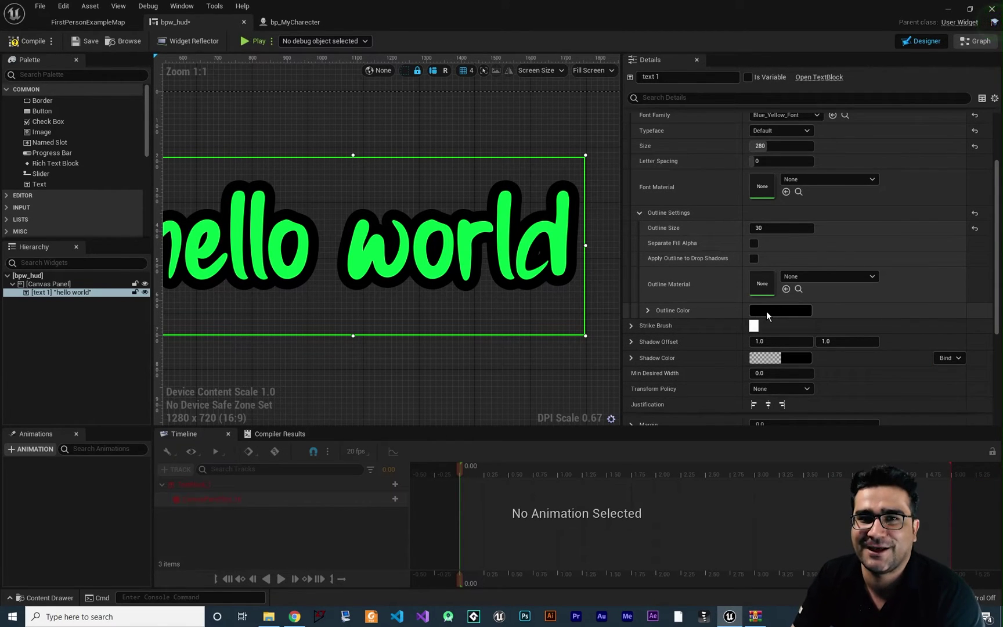
# - Raise the outline color's R to 0.248 and G to 0.496, and change it to crimson, about R 0.496, G 0.006, B 0.07
pyautogui.click(648, 311)
pyautogui.moveTo(781, 326); pyautogui.dragTo(810, 341)
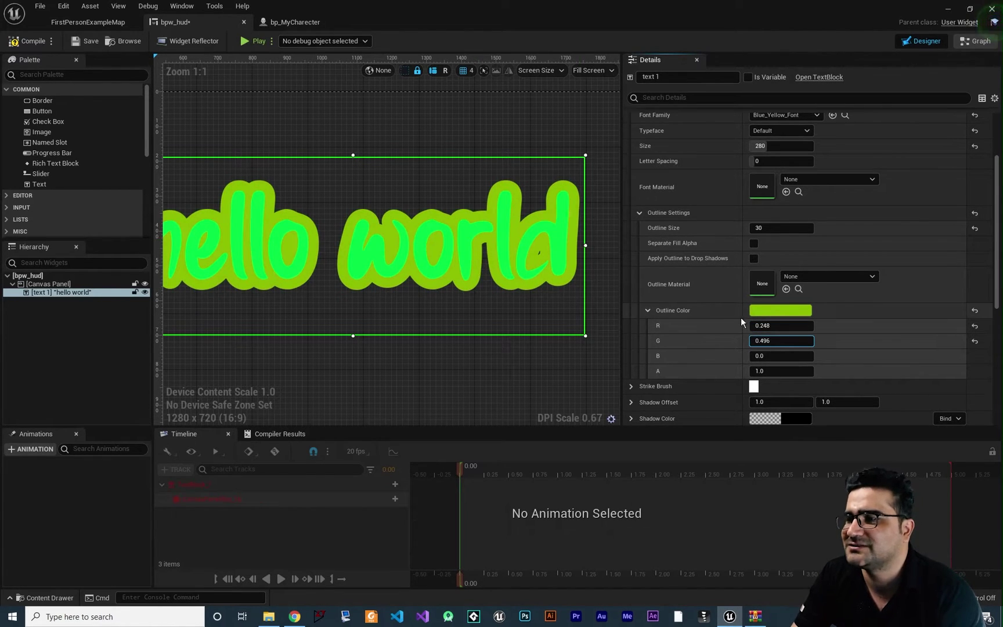
pyautogui.click(770, 310)
pyautogui.moveTo(859, 399); pyautogui.dragTo(883, 402)
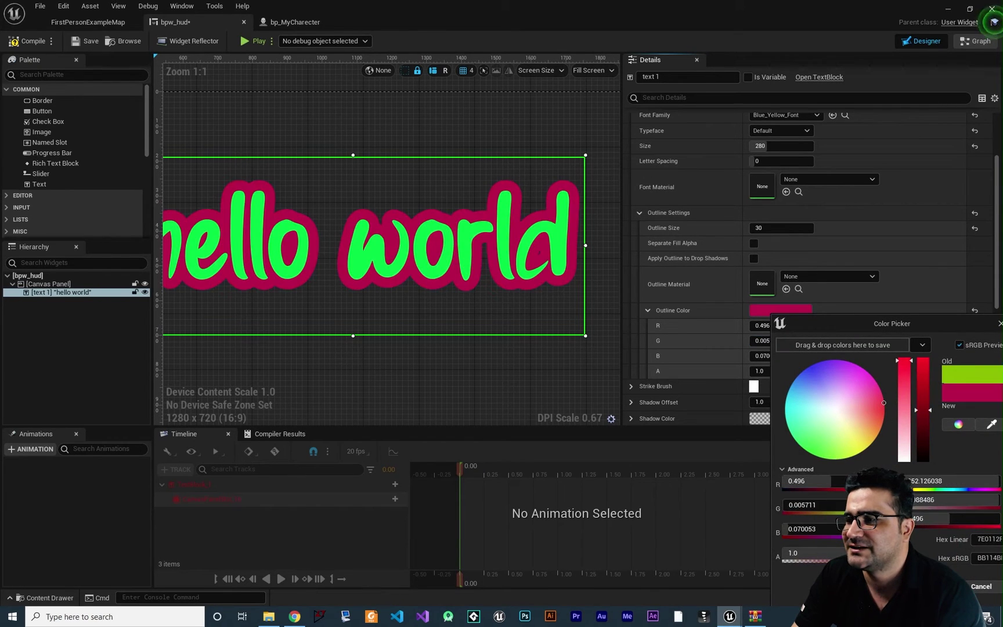
pyautogui.click(936, 586)
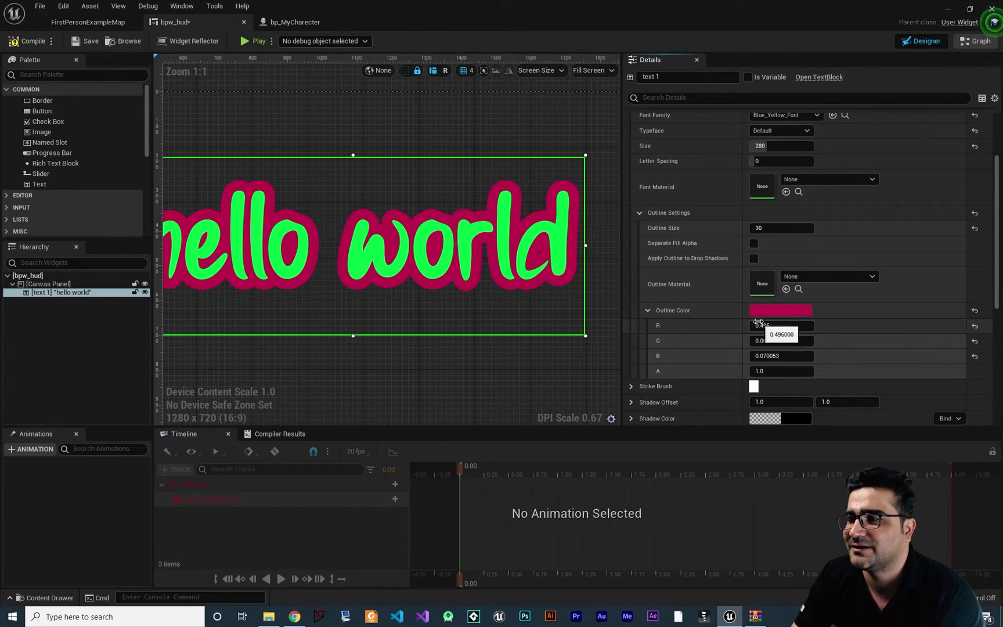
pyautogui.click(769, 326)
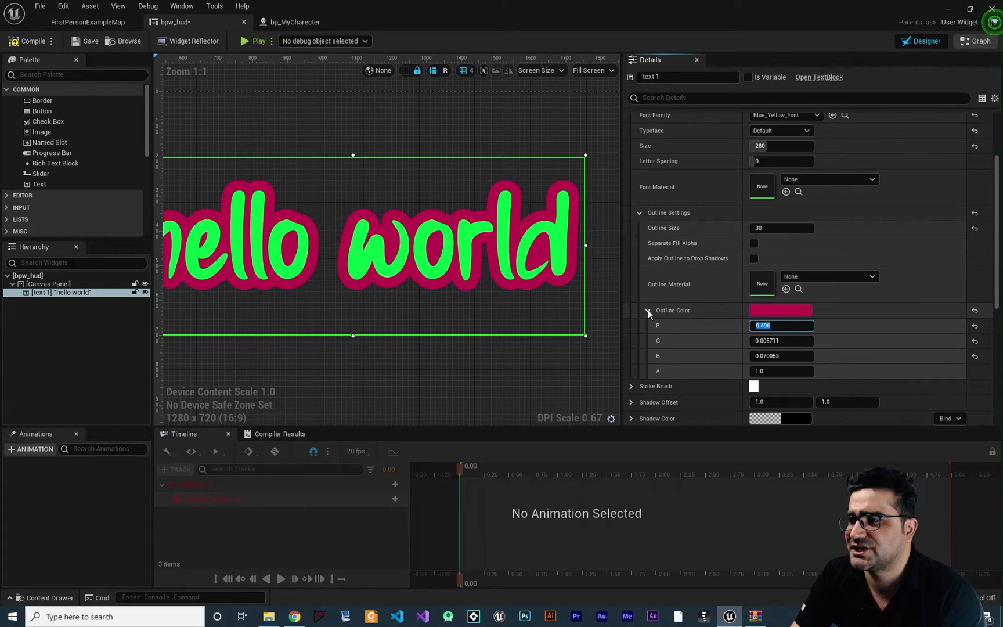
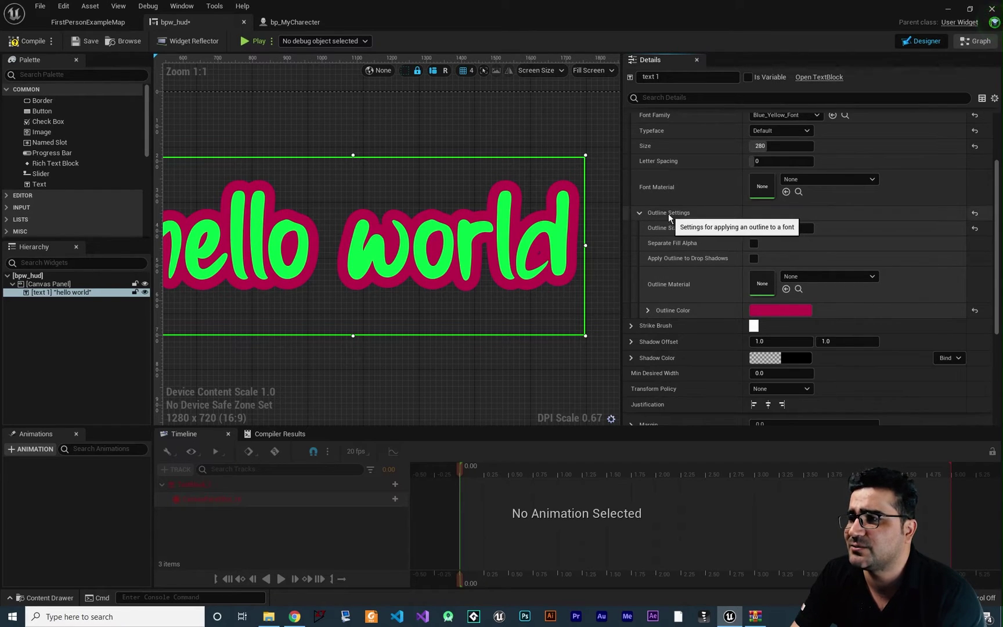
# - Reset the font's outline settings to their defaults and collapse the font properties
pyautogui.click(975, 214)
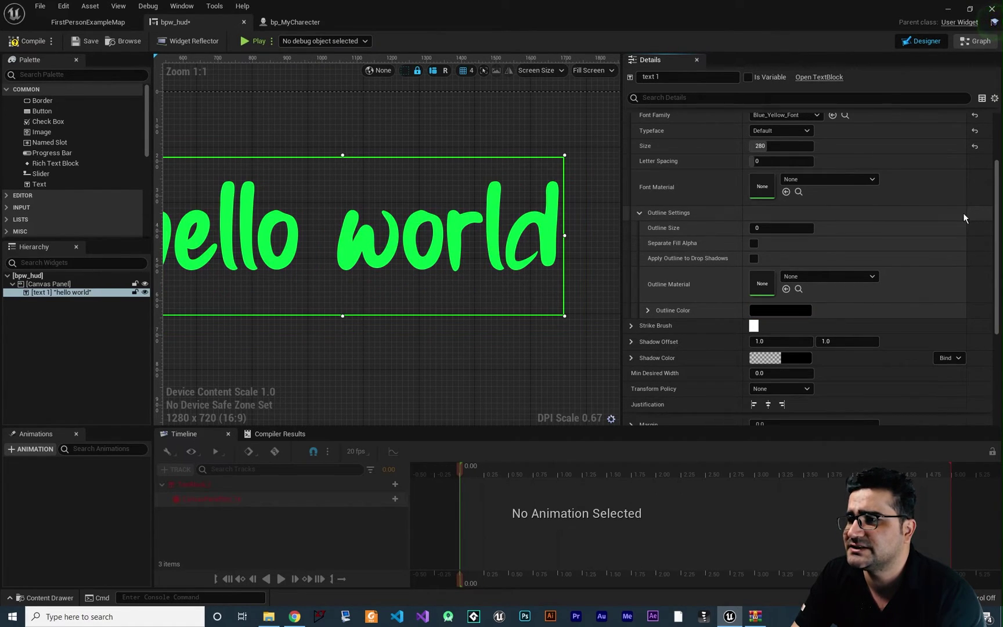
pyautogui.click(642, 212)
pyautogui.click(631, 150)
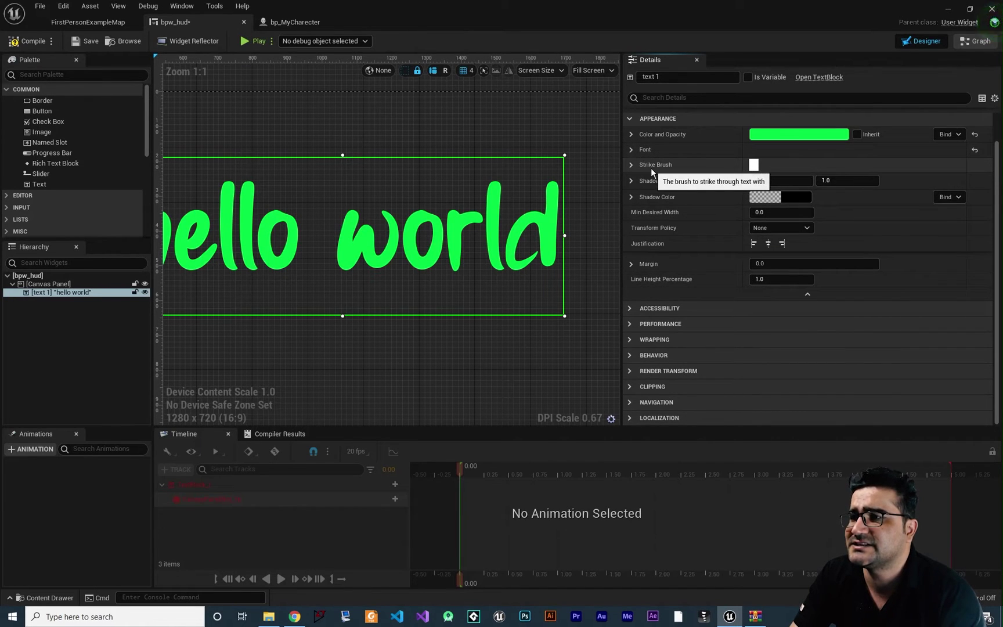
# - Expand the Strike Brush settings, set the brush image to FirstPersonCrosshair, and compile to check the line through the text
pyautogui.moveTo(407, 347); pyautogui.dragTo(488, 350, button='right')
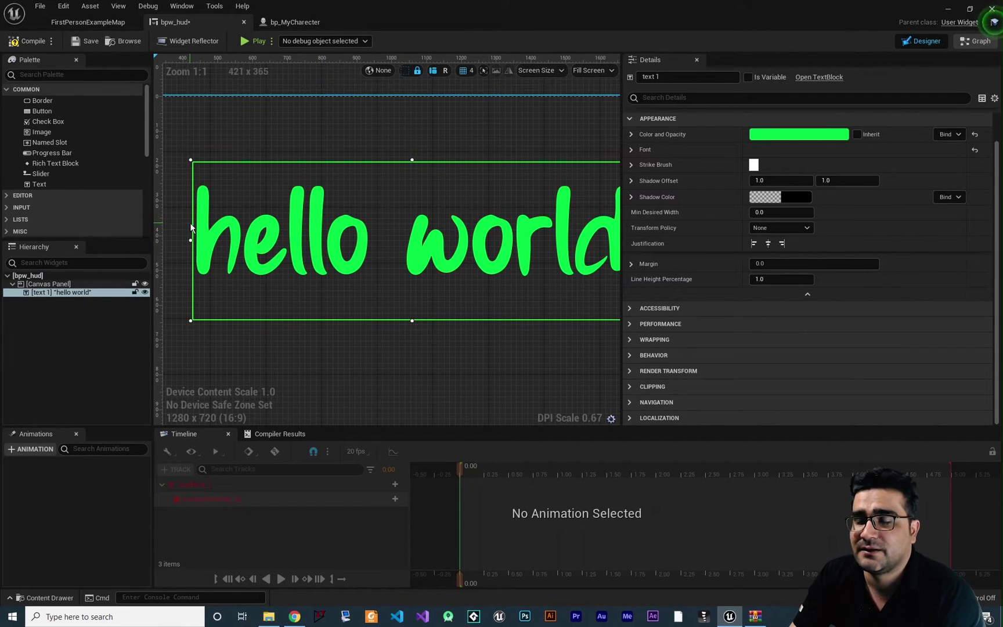
pyautogui.click(631, 165)
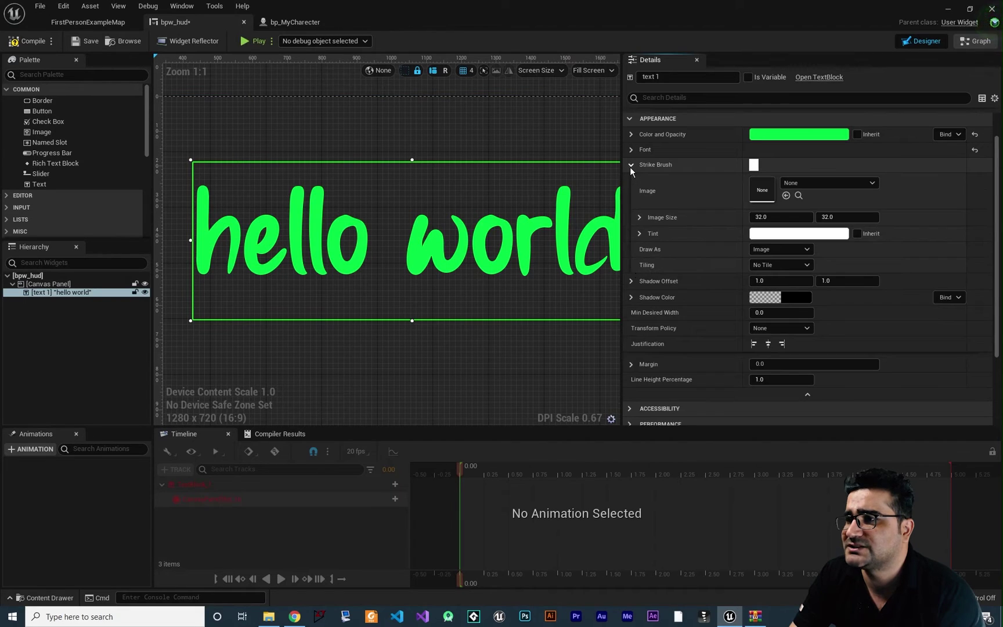
pyautogui.click(814, 183)
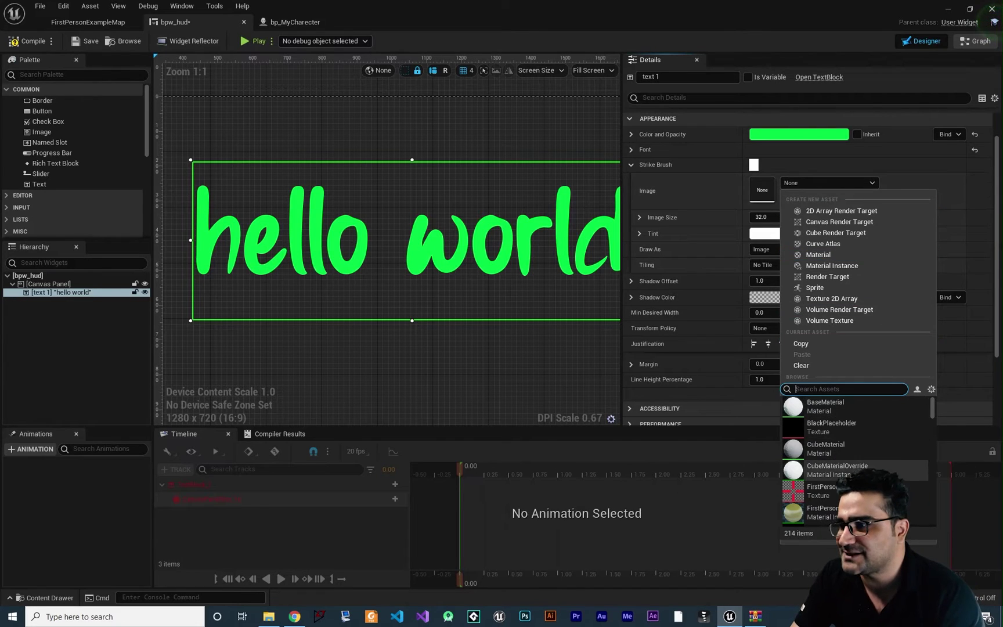
pyautogui.click(824, 491)
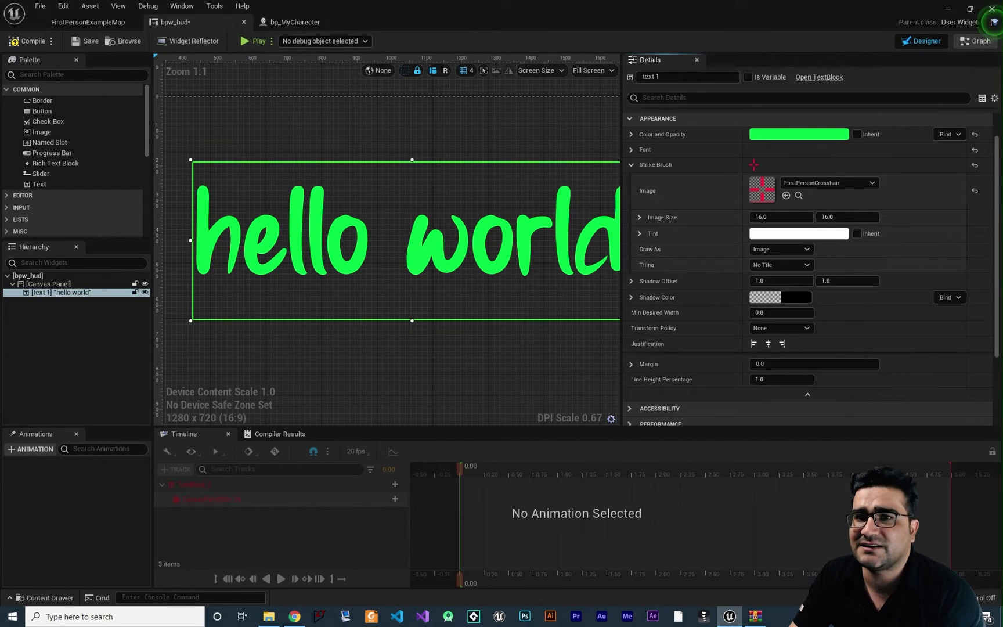
pyautogui.click(29, 41)
pyautogui.moveTo(424, 302); pyautogui.dragTo(399, 304, button='right')
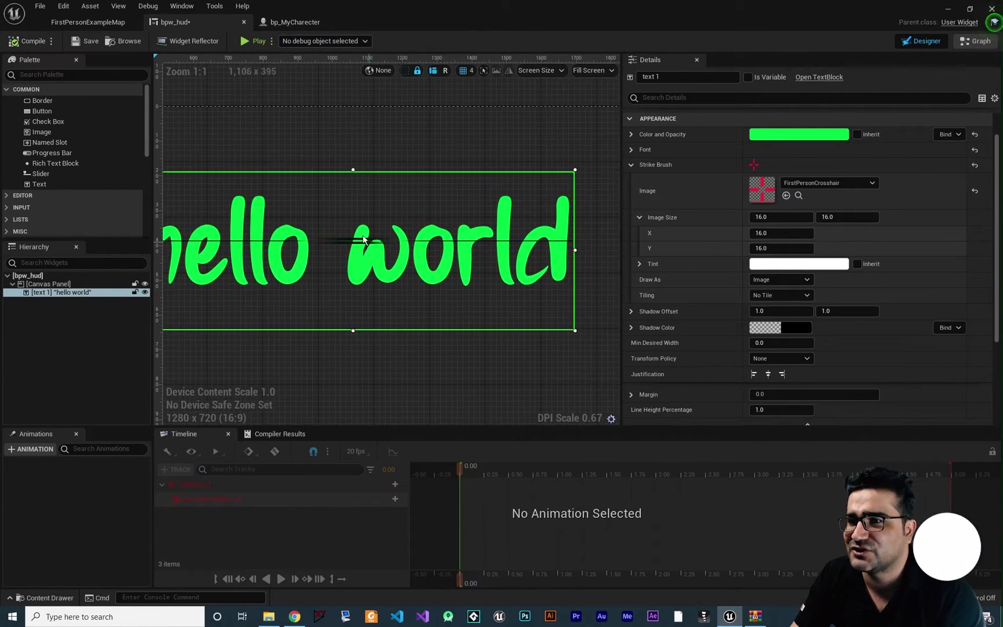
pyautogui.moveTo(370, 227); pyautogui.dragTo(400, 236, button='right')
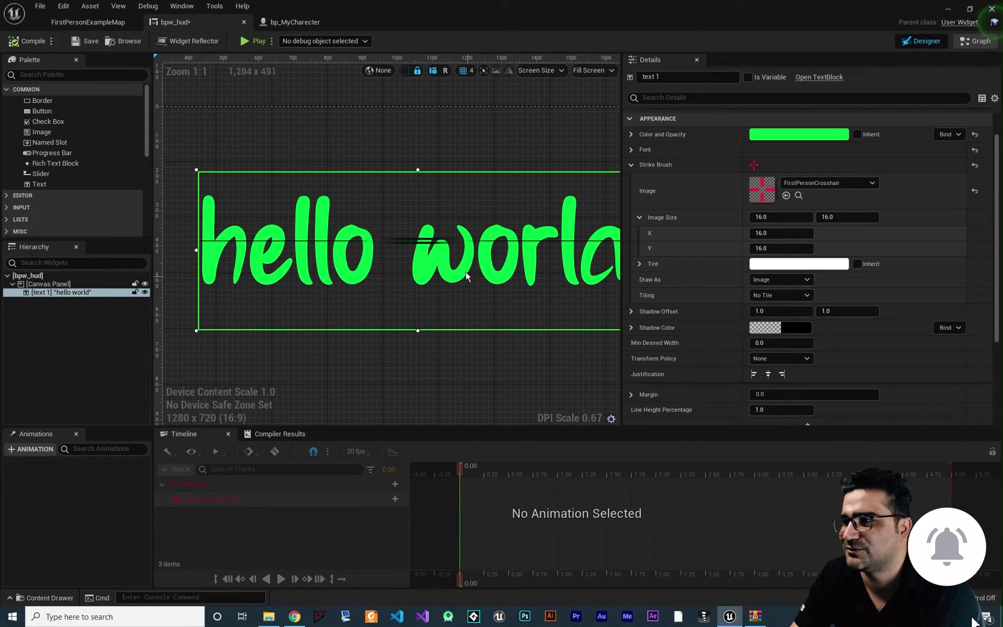
pyautogui.click(639, 217)
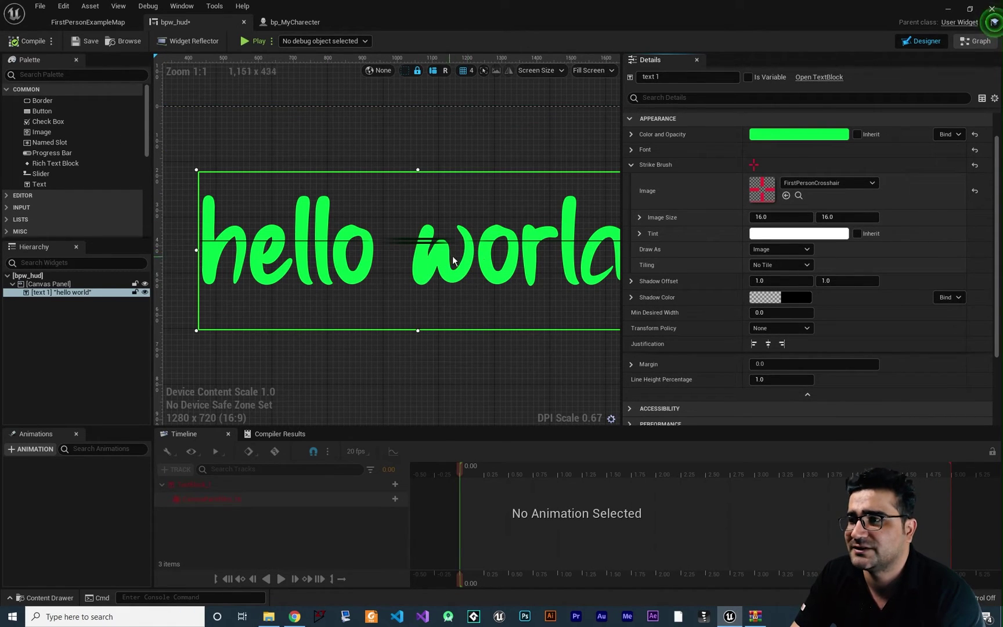
# - Tint the strike brush red, about R 1.0, G 0.0, B 0.024, and compile the widget
pyautogui.click(770, 234)
pyautogui.click(880, 326)
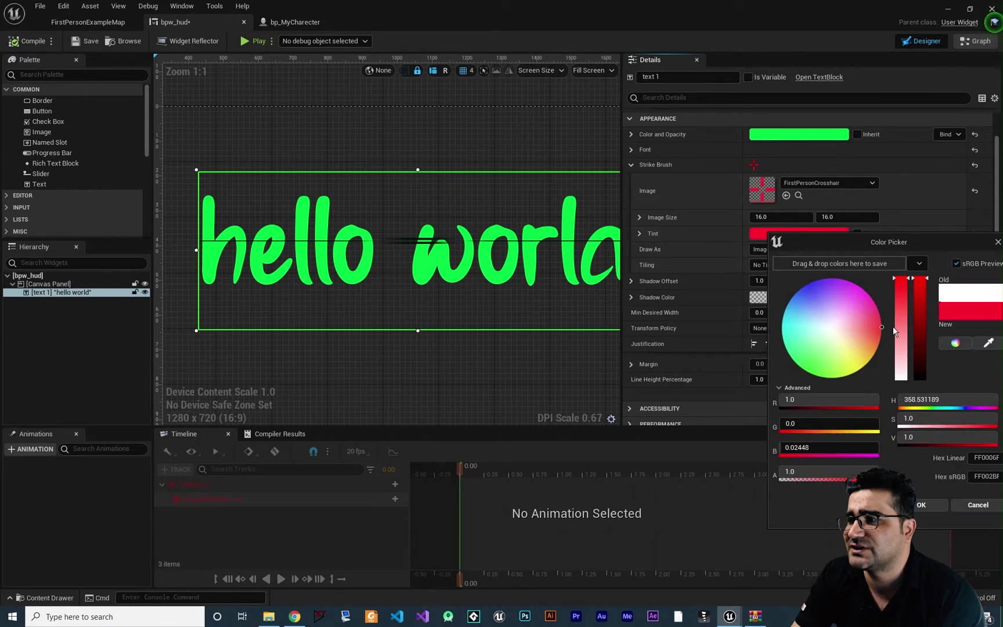
pyautogui.click(922, 505)
pyautogui.click(14, 41)
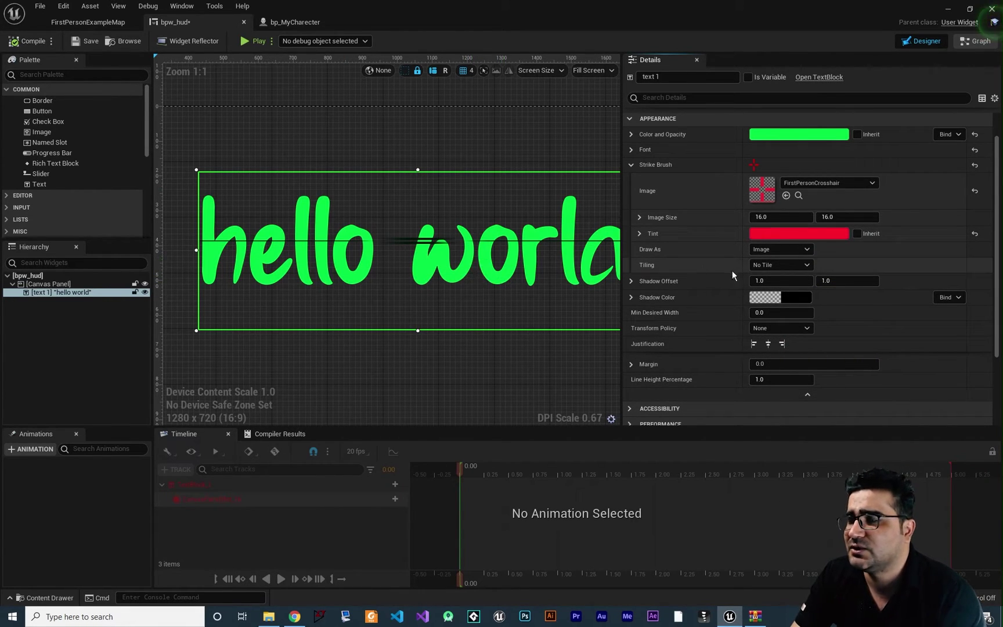
# - Set the strike brush's tiling to Horizontal, compile, and inspect the strike-through line on the text
pyautogui.click(781, 264)
pyautogui.click(779, 285)
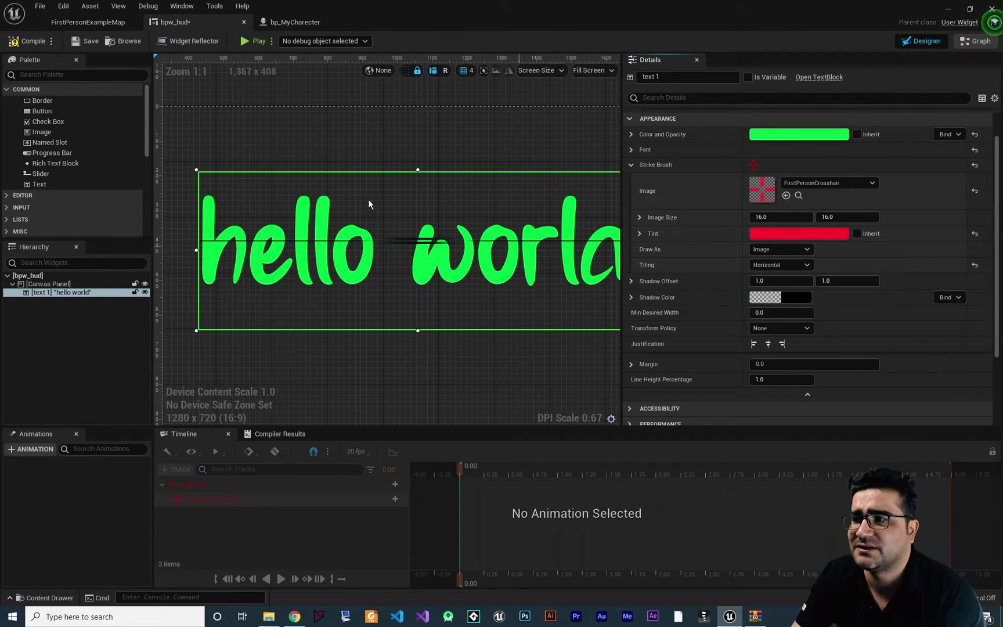
pyautogui.click(14, 41)
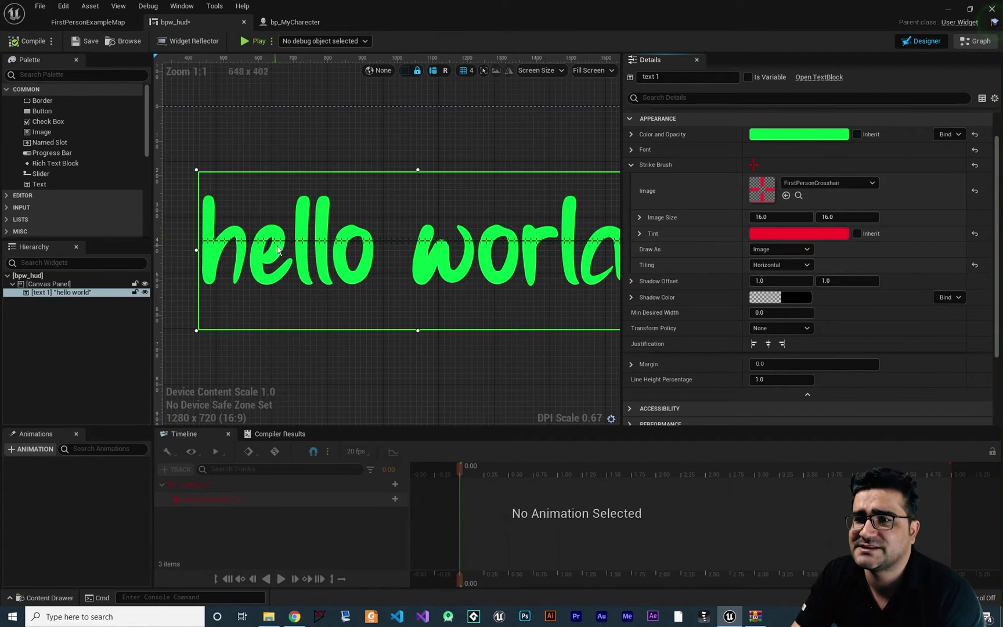
pyautogui.scroll(3, 281, 219)
pyautogui.scroll(-3, 436, 251)
pyautogui.scroll(-2, 436, 251)
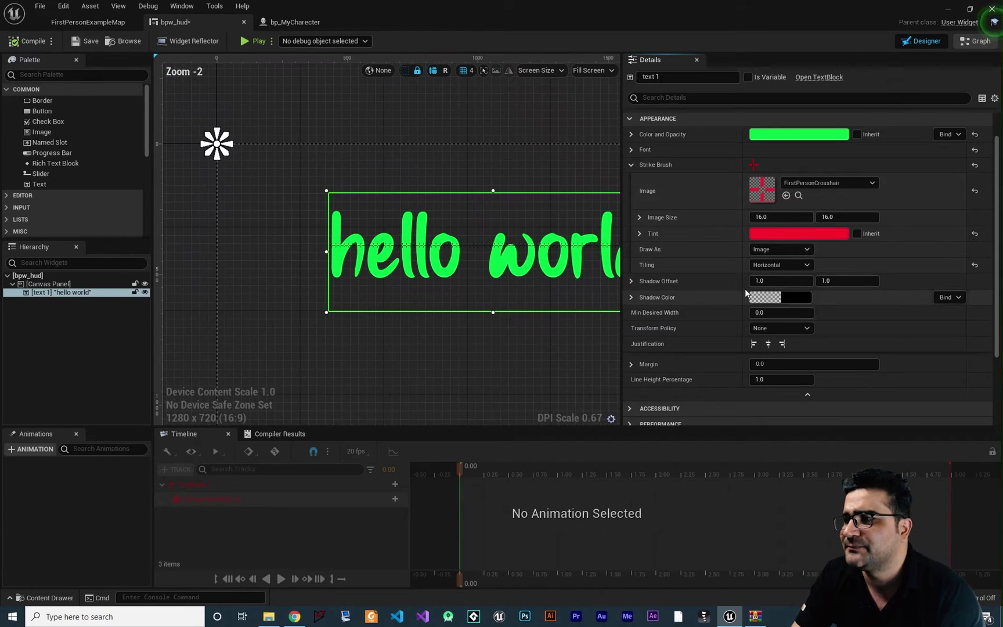
# - Reset the strike brush to its default and collapse its settings
pyautogui.click(975, 165)
pyautogui.click(631, 165)
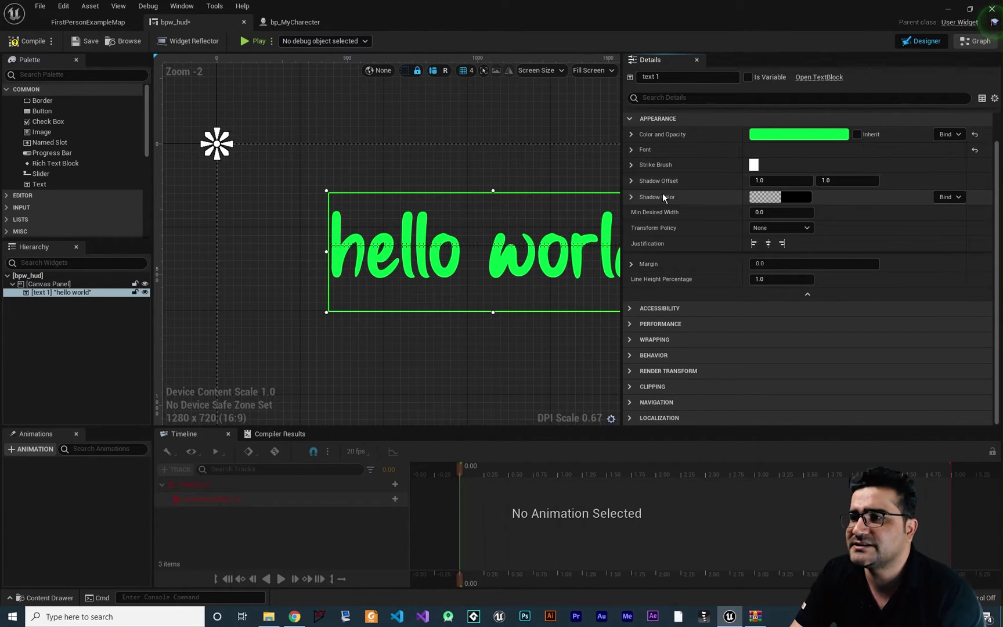
# - Try a horizontal shadow offset of about 7.2 on the text, inspect the letters, and reset the offset
pyautogui.moveTo(555, 297); pyautogui.dragTo(489, 297, button='right')
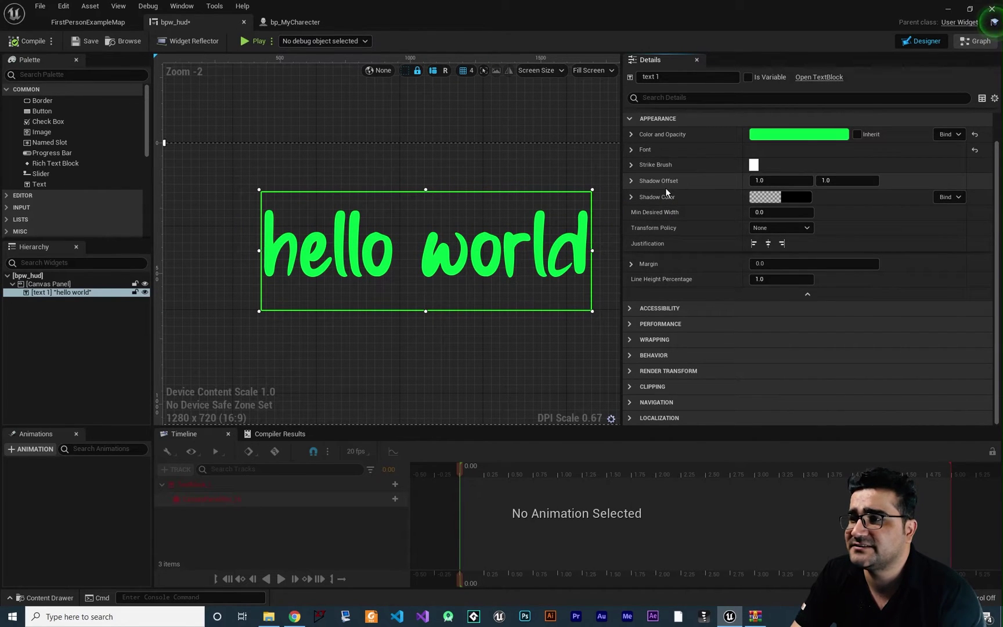
pyautogui.scroll(2, 569, 267)
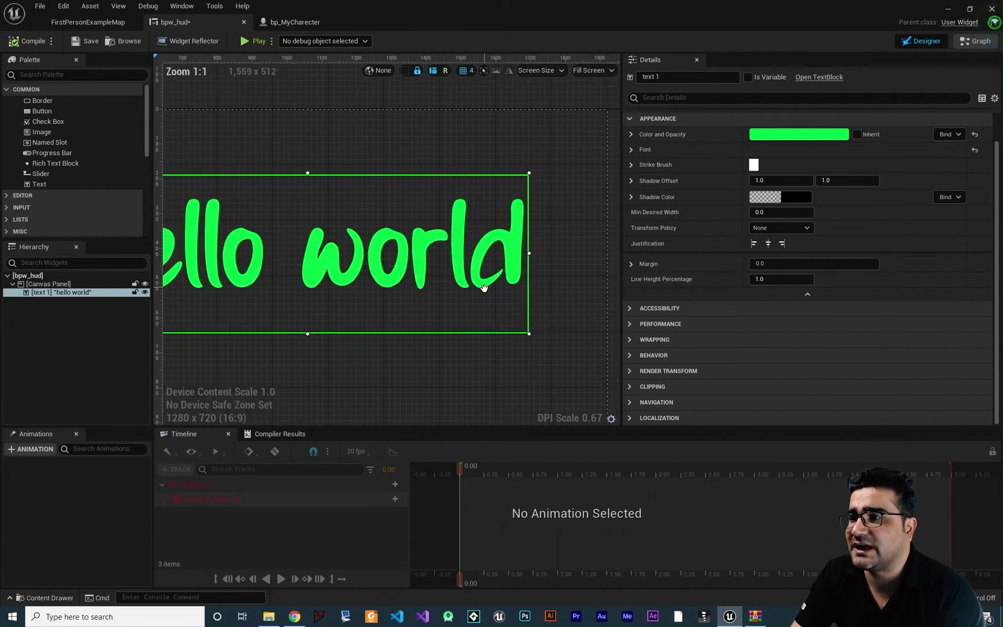
pyautogui.moveTo(781, 181); pyautogui.dragTo(810, 181)
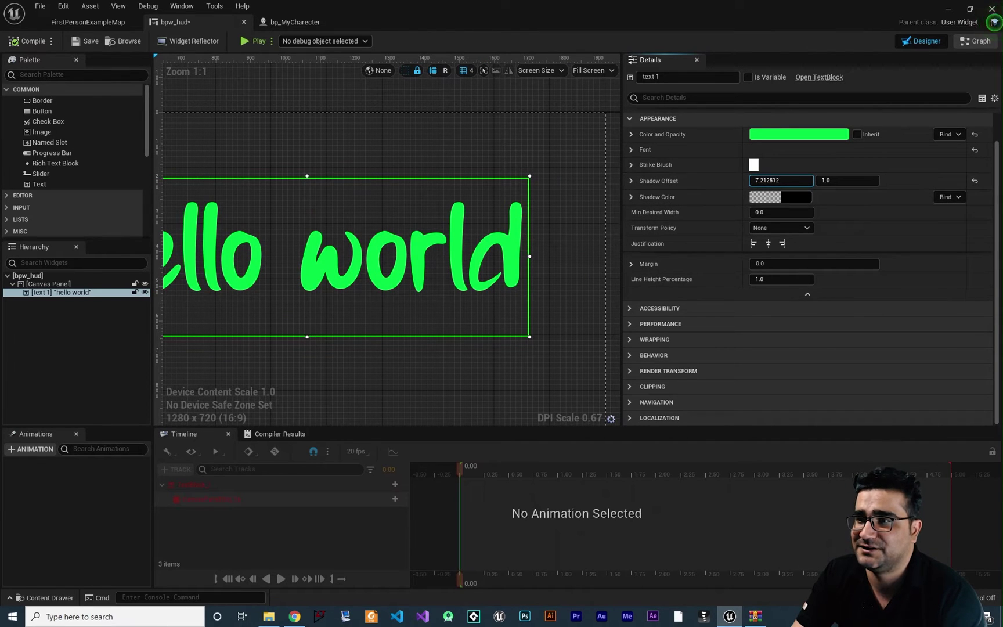
pyautogui.scroll(7, 505, 284)
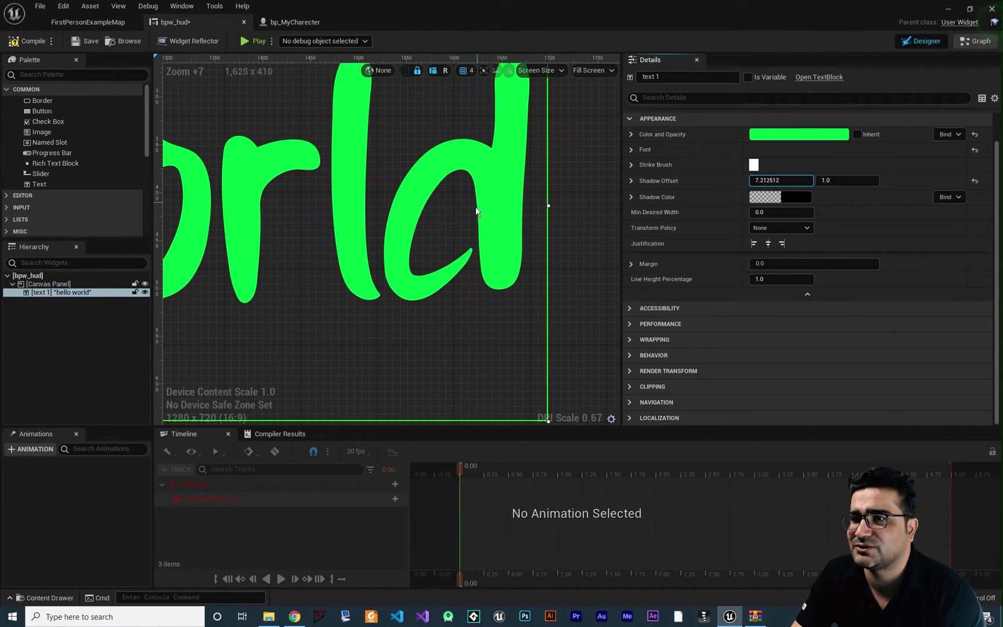
pyautogui.moveTo(476, 210); pyautogui.dragTo(465, 265, button='right')
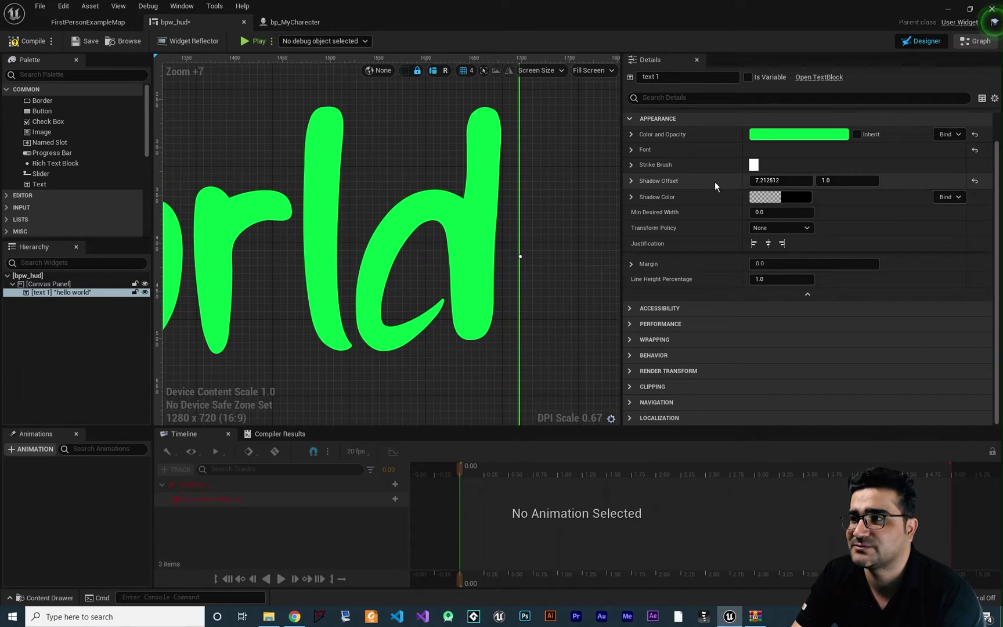
pyautogui.click(975, 180)
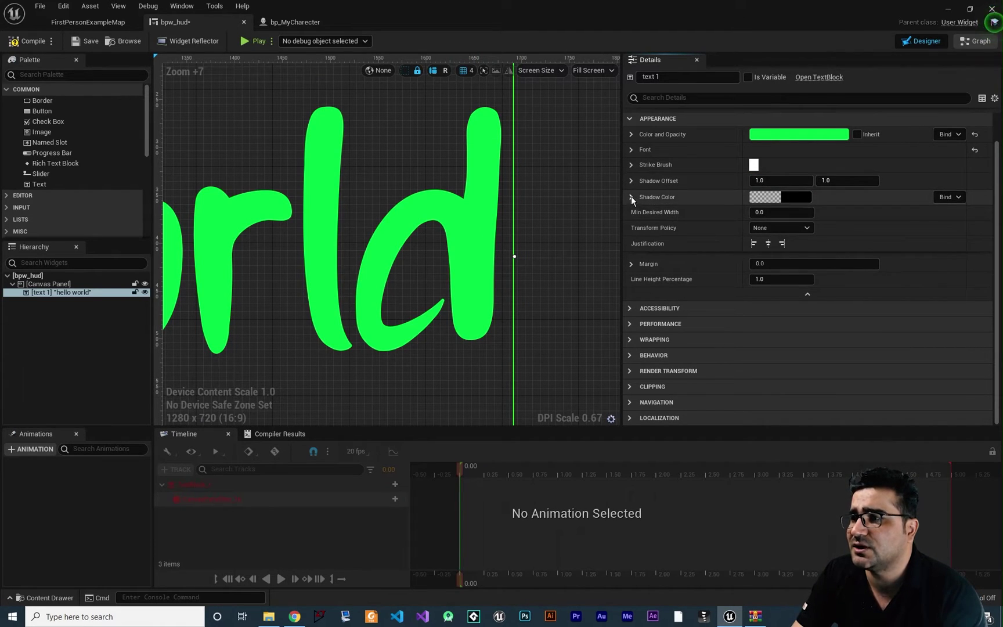
# - Make the text's black shadow color fully opaque with alpha 1.0, and check its RGBA channel values
pyautogui.click(795, 198)
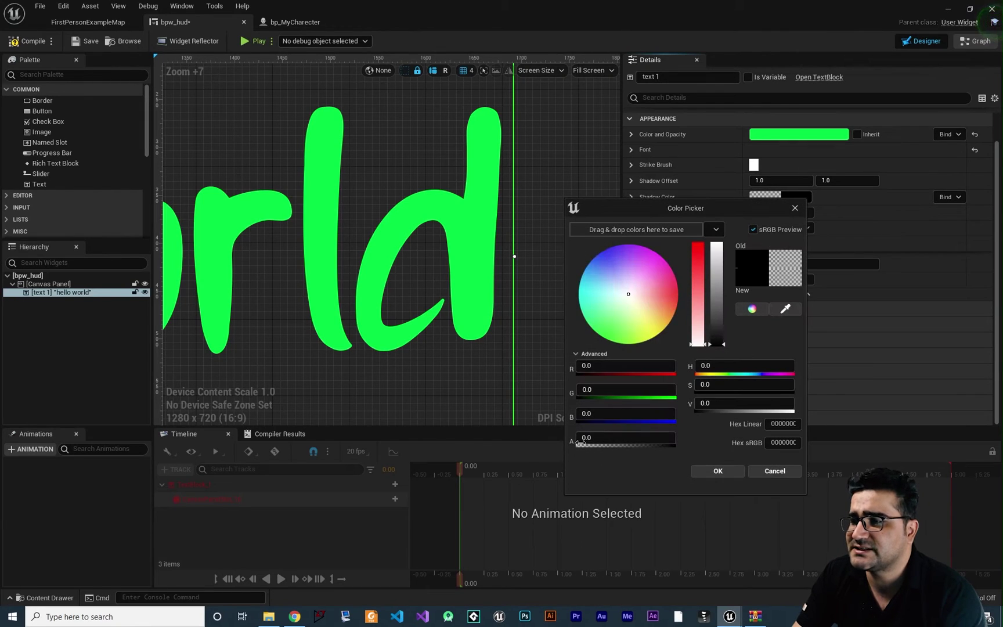
pyautogui.moveTo(586, 440); pyautogui.dragTo(608, 443)
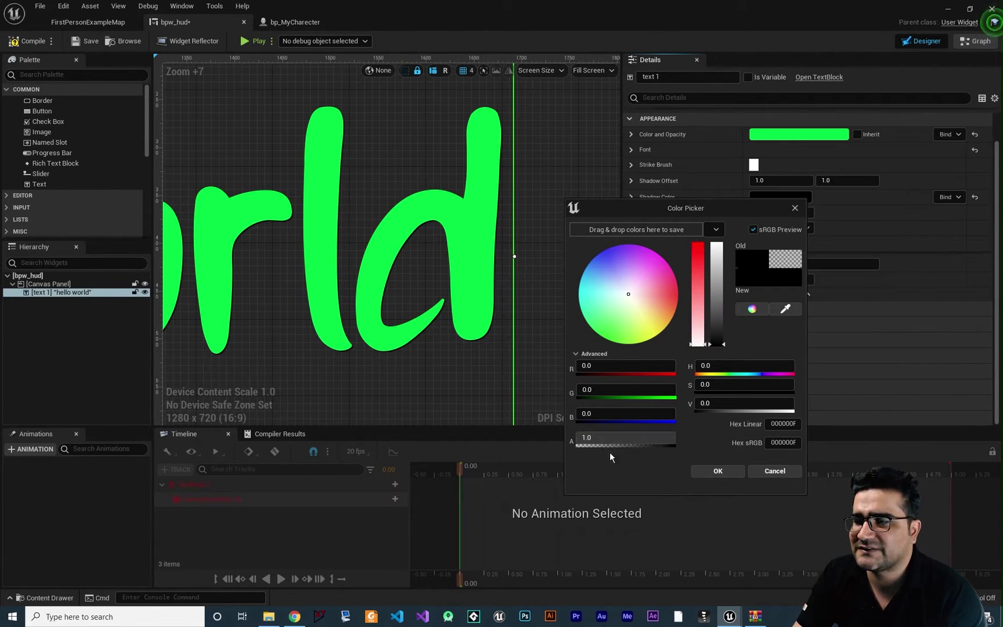
pyautogui.click(720, 472)
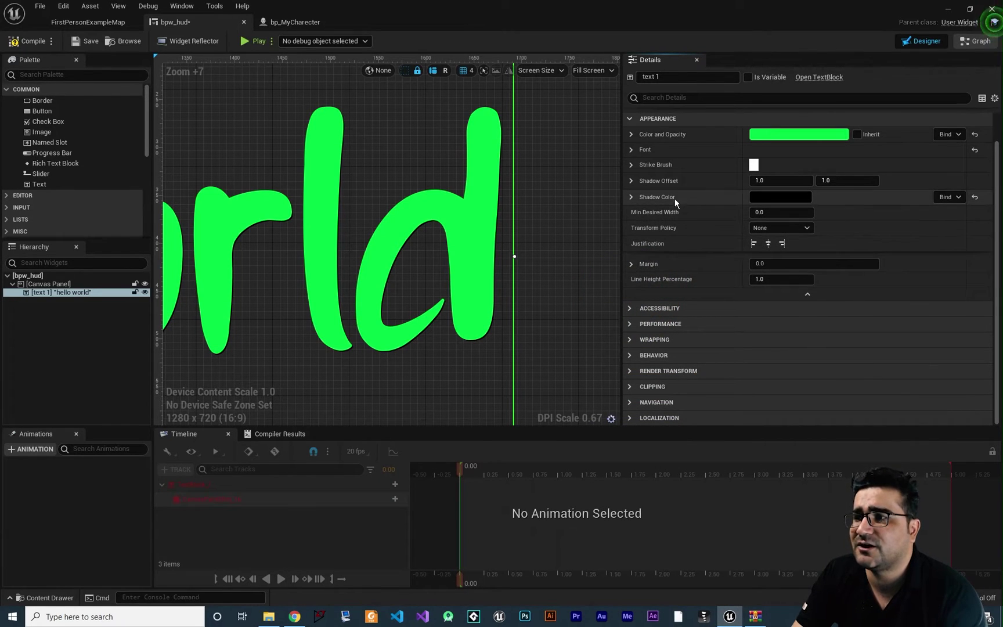
pyautogui.click(631, 197)
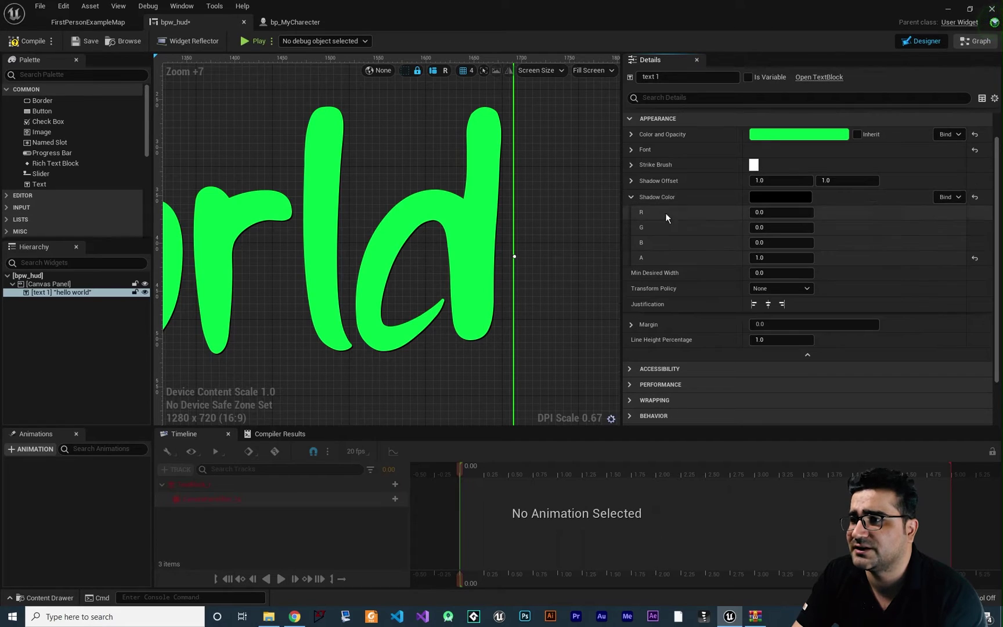
pyautogui.click(631, 197)
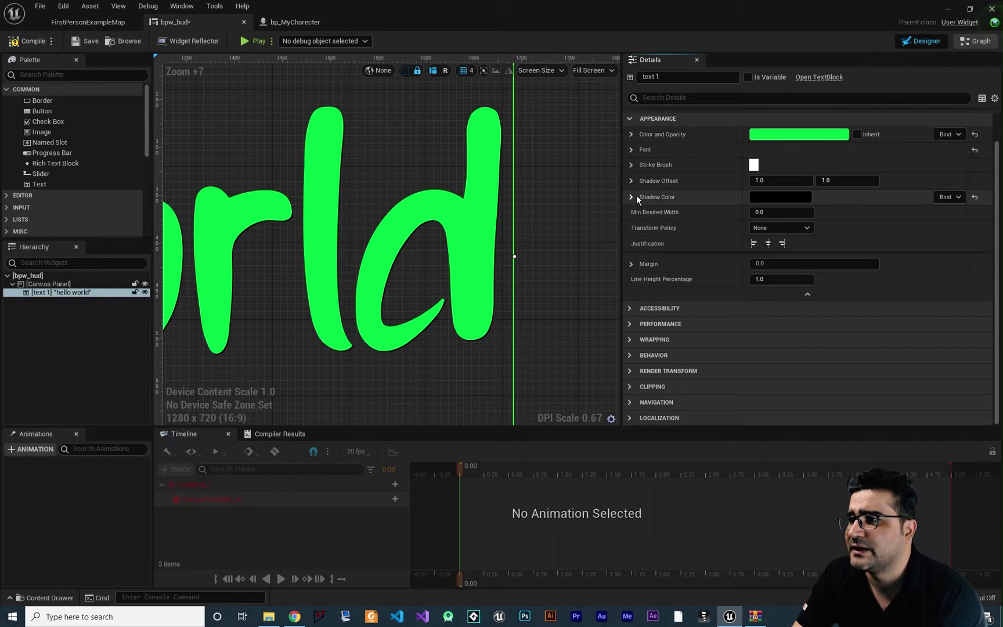
# - Set the text's shadow offset to about 8.75 horizontally and 14.42 vertically, and inspect the shadow
pyautogui.moveTo(763, 180); pyautogui.dragTo(830, 181)
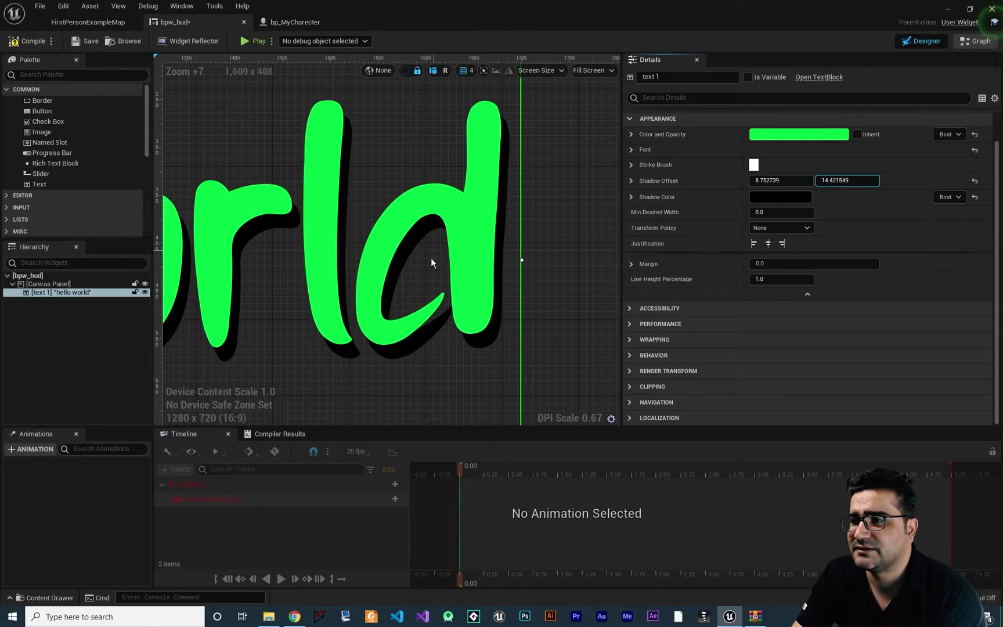
pyautogui.scroll(-10, 431, 258)
pyautogui.scroll(6, 352, 252)
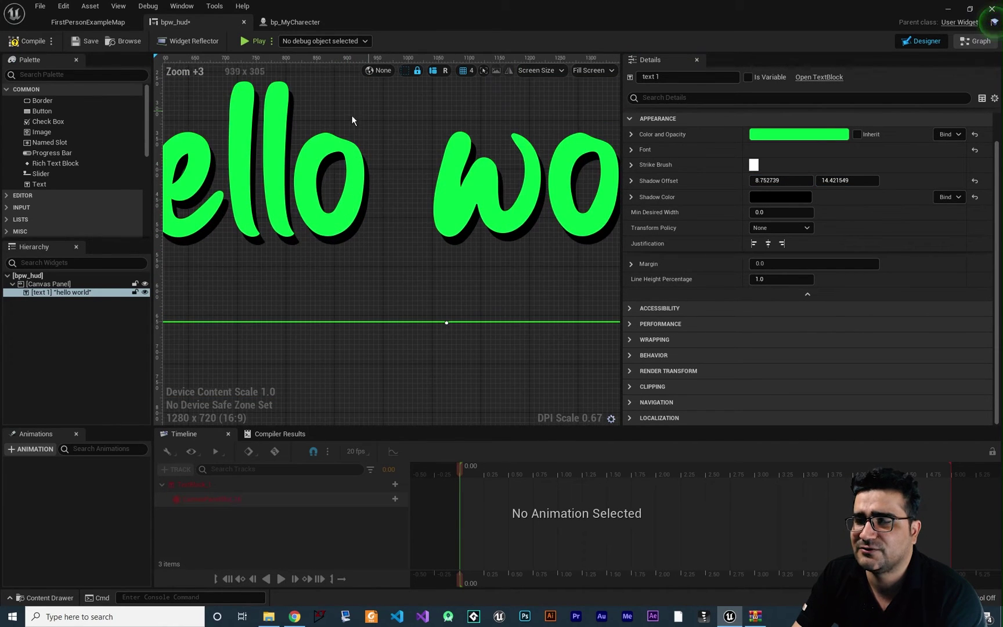
# - Reset the text's shadow offset and shadow color to their defaults
pyautogui.click(975, 182)
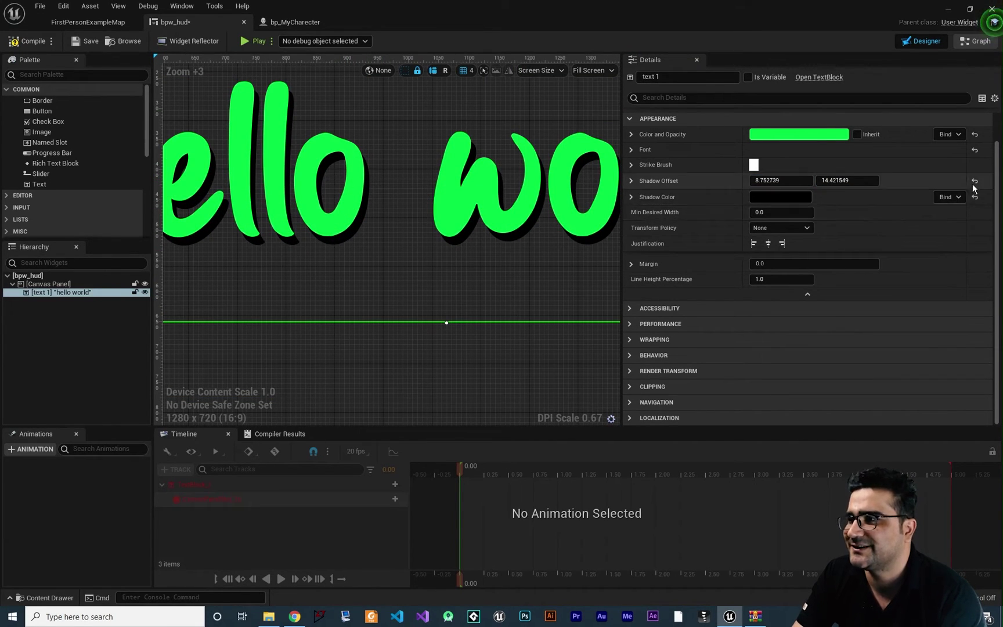
pyautogui.click(975, 197)
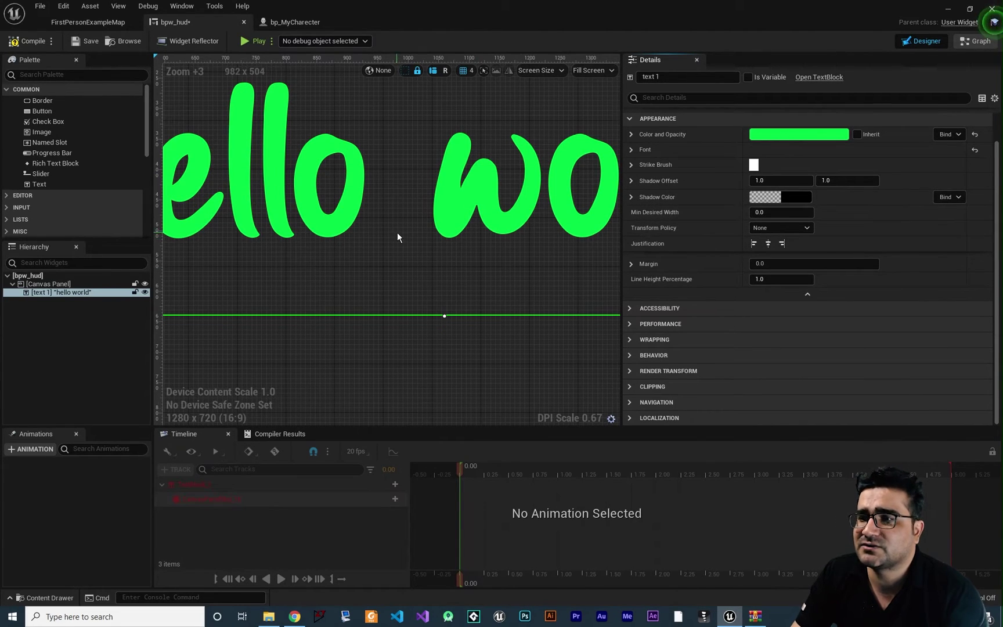
# - Set the text's minimum desired width to 200 while viewing the whole text box
pyautogui.scroll(-4, 397, 233)
pyautogui.scroll(-3, 428, 240)
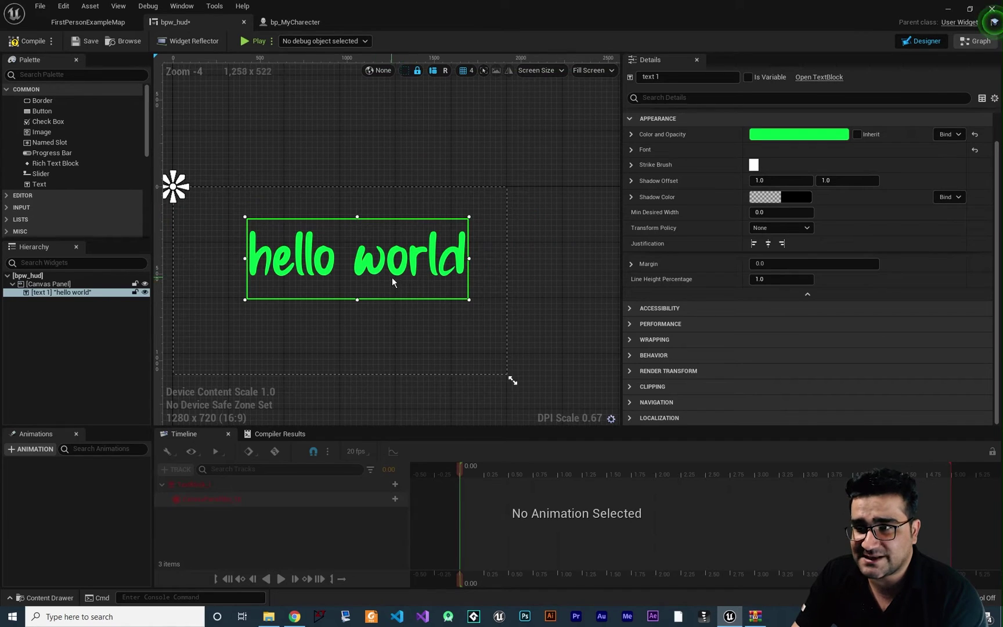
pyautogui.scroll(1, 392, 283)
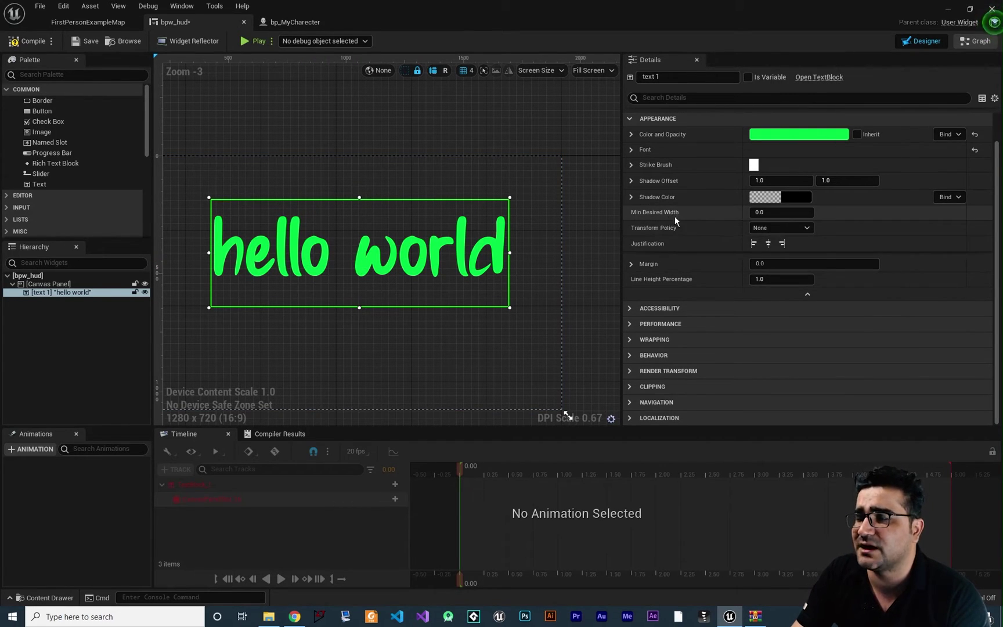
pyautogui.moveTo(767, 212); pyautogui.dragTo(749, 230)
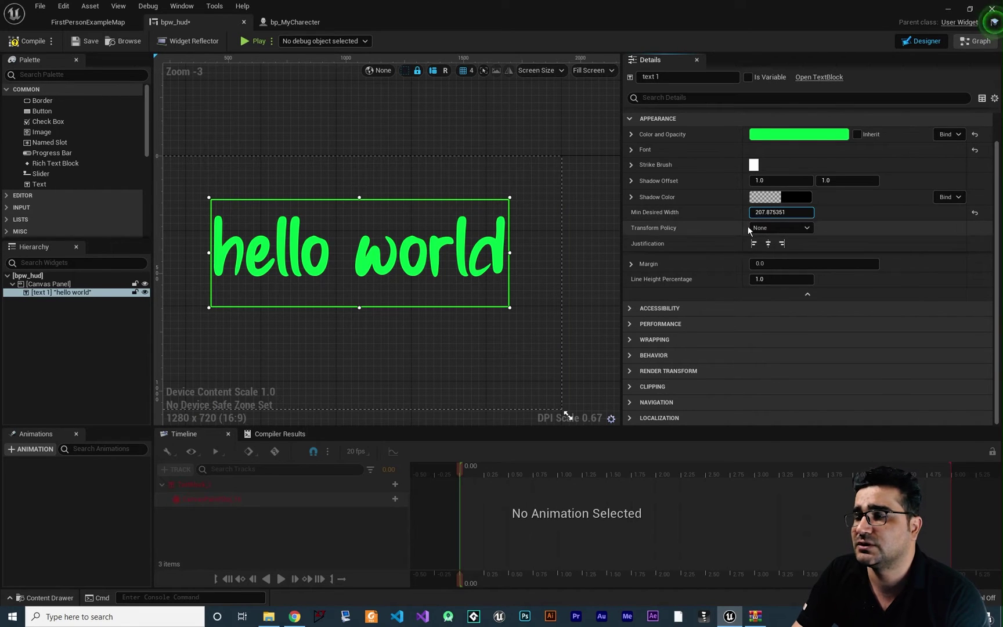
pyautogui.press('Return')
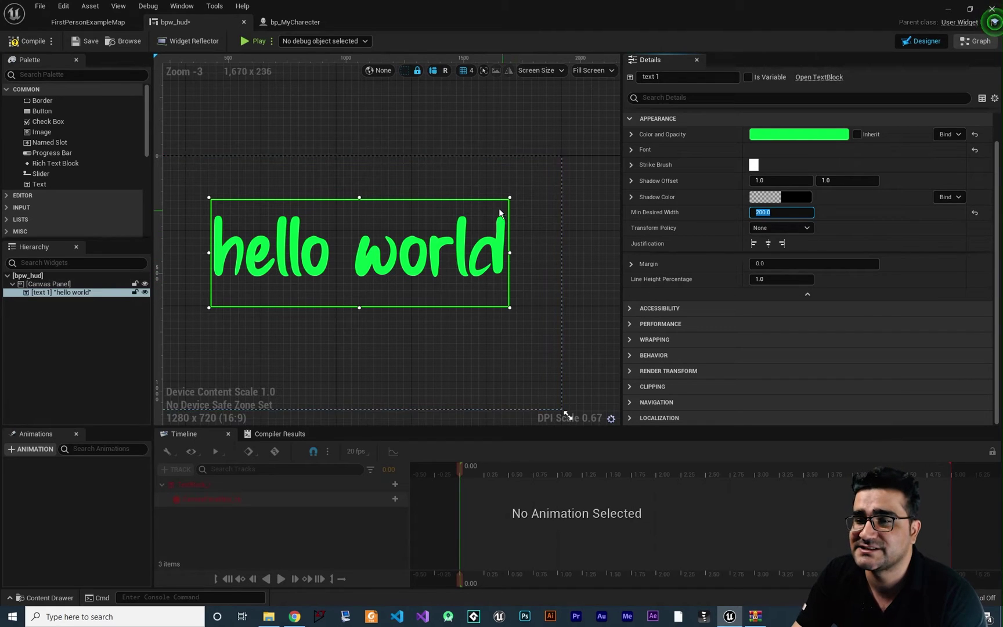
# - Try the To Upper and To Lower transform policies on the text, and set the policy back to None
pyautogui.click(660, 229)
pyautogui.click(790, 232)
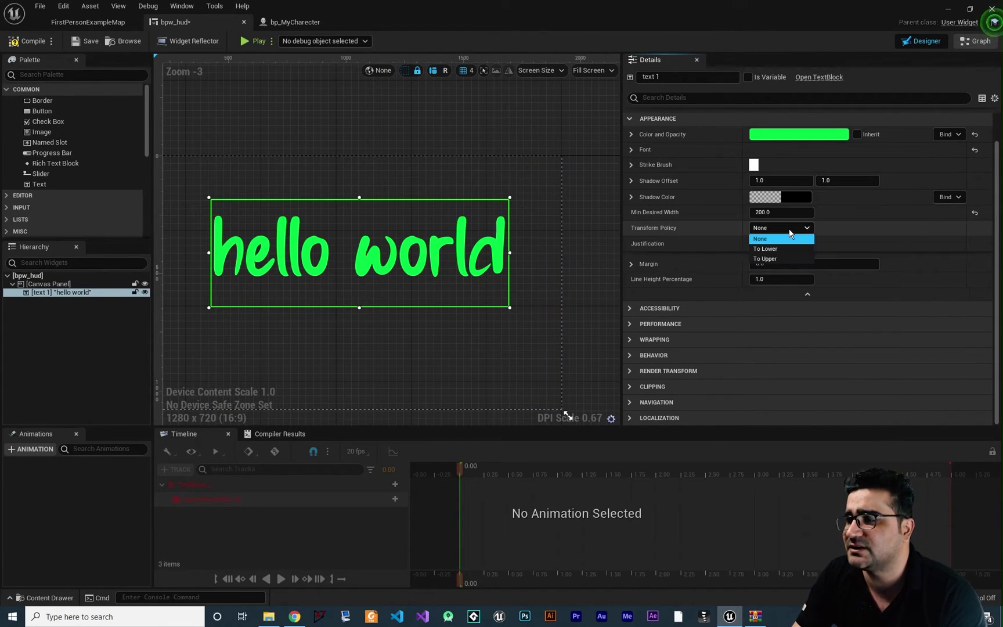
pyautogui.click(778, 259)
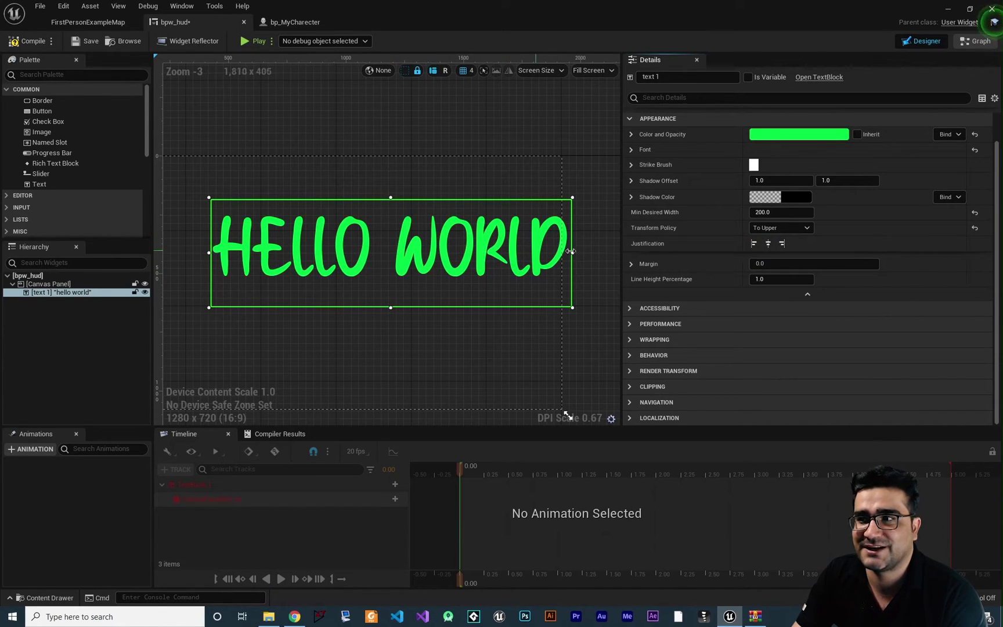
pyautogui.click(768, 227)
pyautogui.click(766, 248)
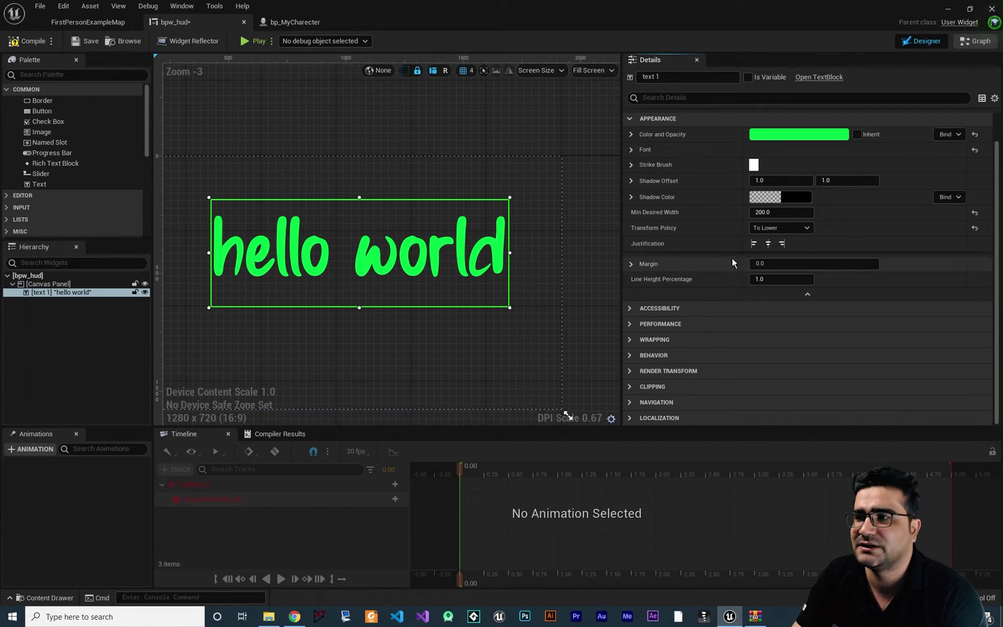
pyautogui.click(765, 228)
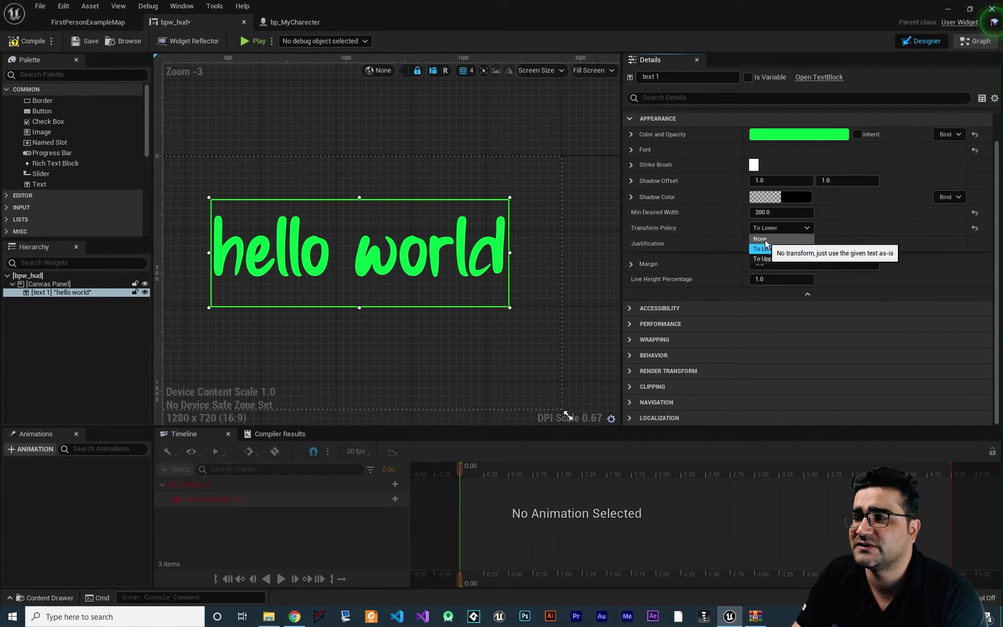
pyautogui.click(763, 240)
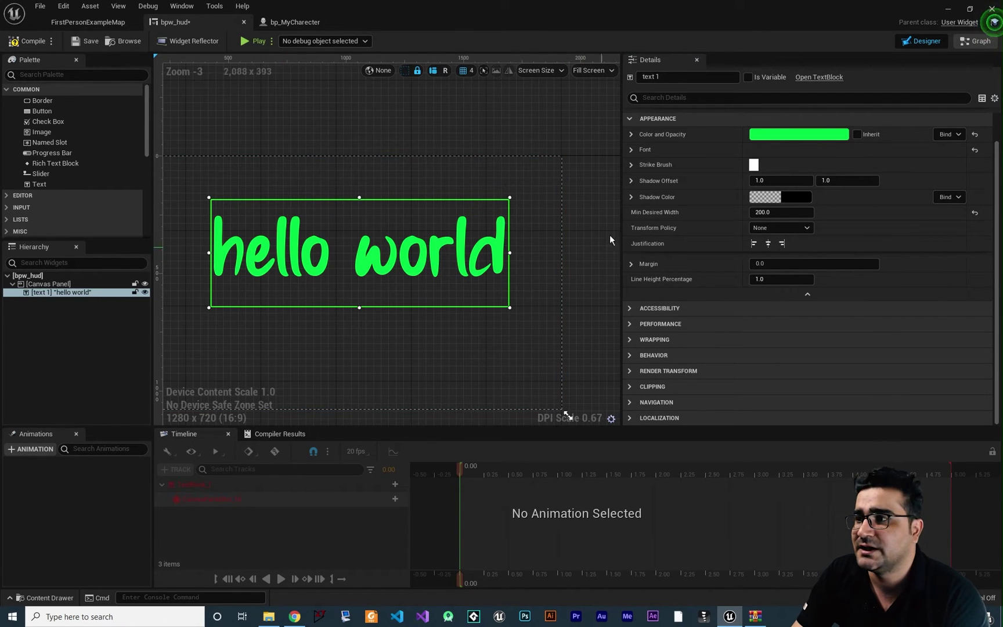
# - Change the text widget's content to "Hello"
pyautogui.scroll(3, 644, 183)
pyautogui.click(795, 151)
pyautogui.hotkey('ctrl', 'a')
pyautogui.write('Hell')
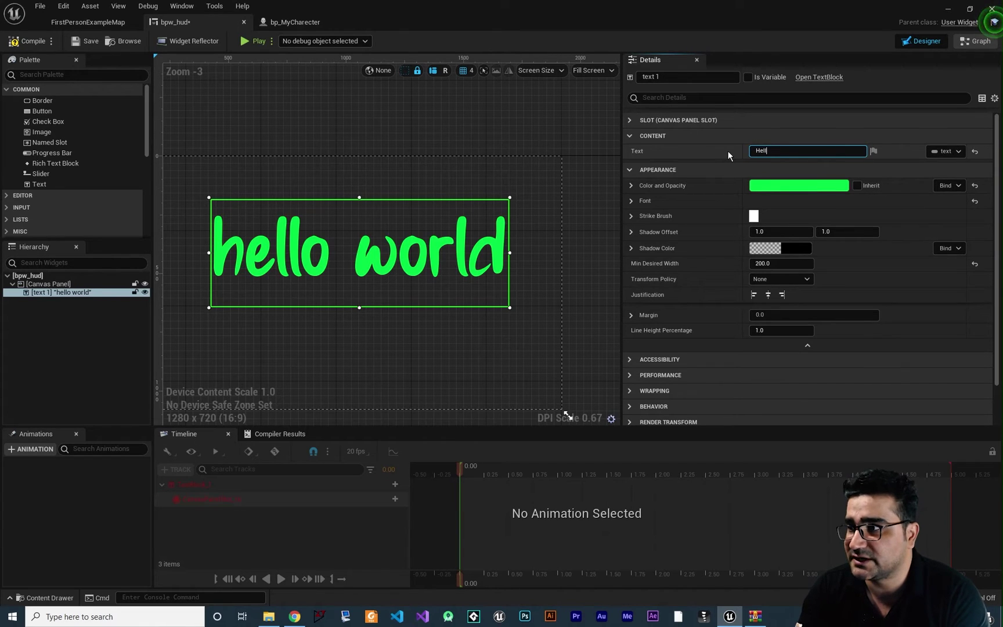
pyautogui.write('o')
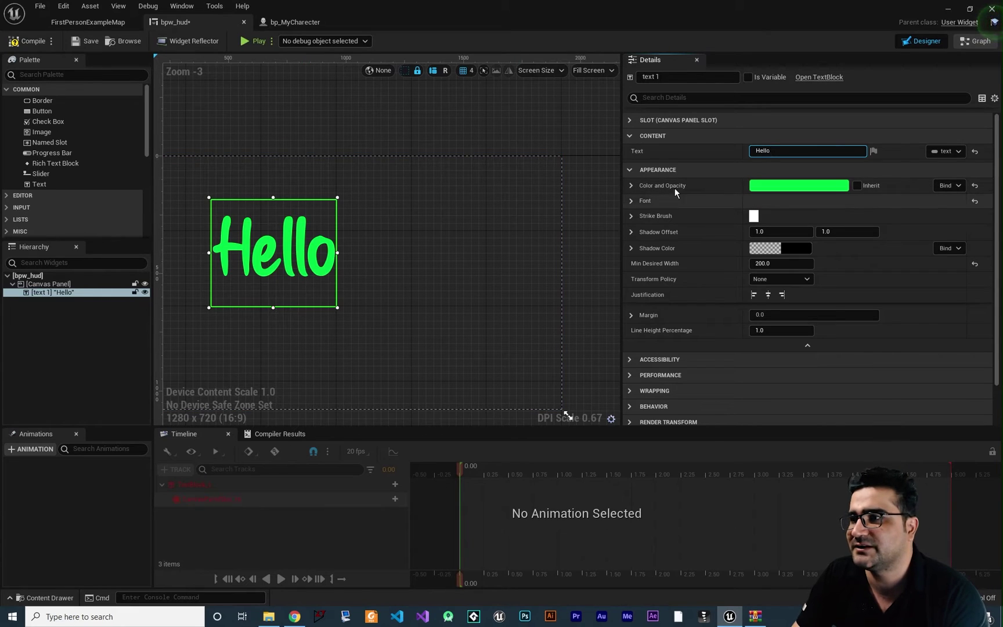
pyautogui.click(630, 136)
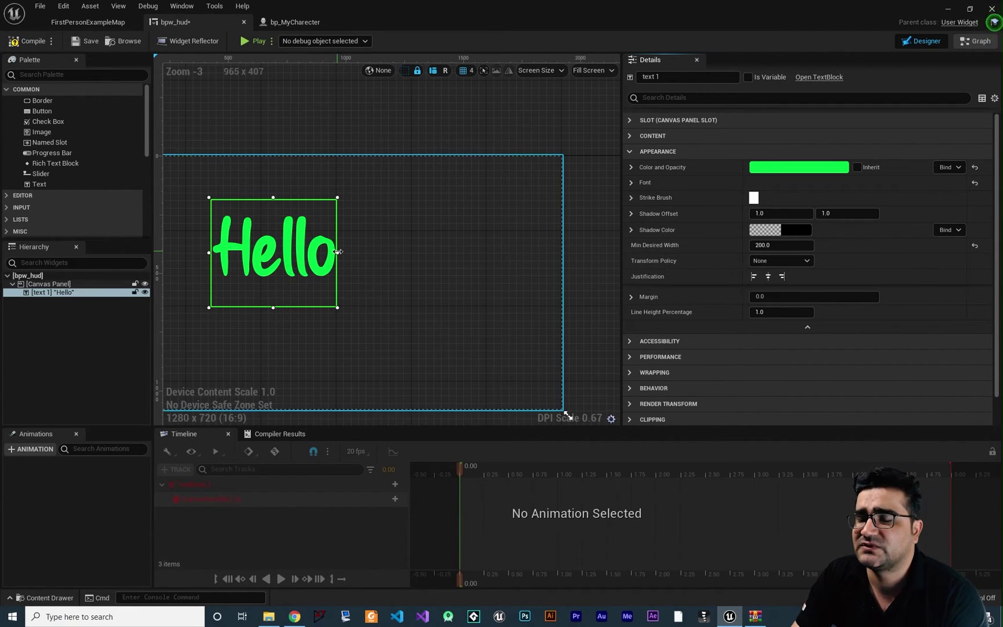
# - Right-justify the text and, with Size To Content turned off, enlarge its box to about 1030 by 414
pyautogui.click(768, 276)
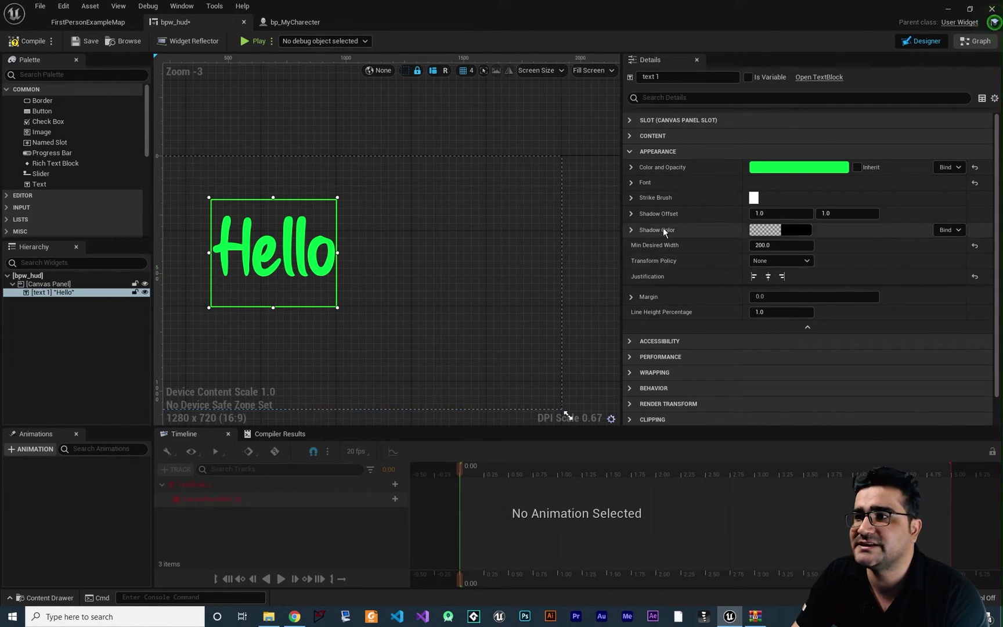
pyautogui.click(629, 119)
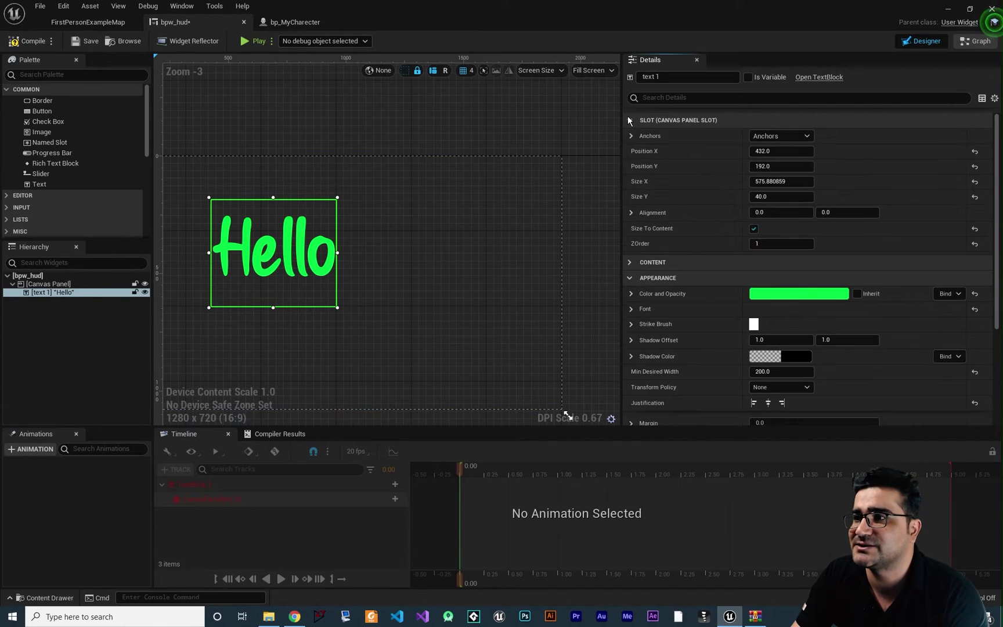
pyautogui.click(754, 228)
pyautogui.moveTo(350, 212); pyautogui.dragTo(458, 301)
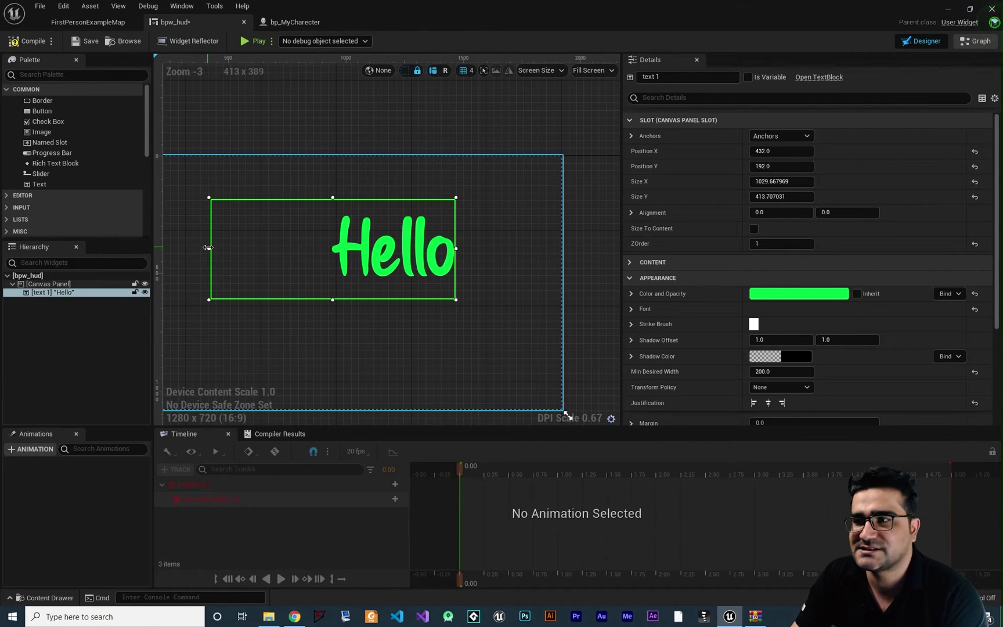
# - Compare left, center and right justification, ending on right, and turn Size To Content back on
pyautogui.scroll(-3, 675, 390)
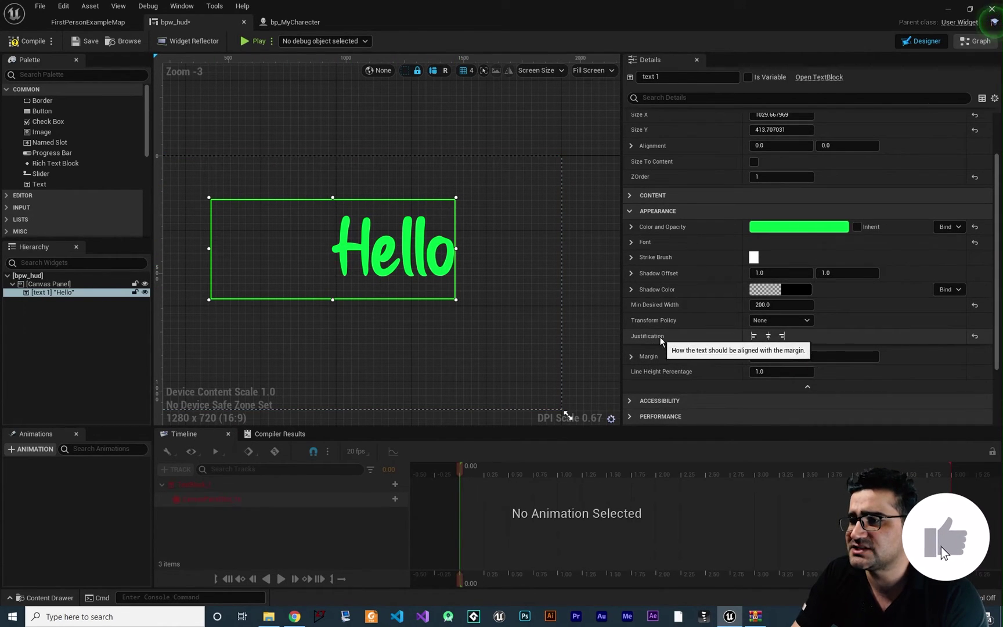
pyautogui.click(755, 337)
pyautogui.click(768, 336)
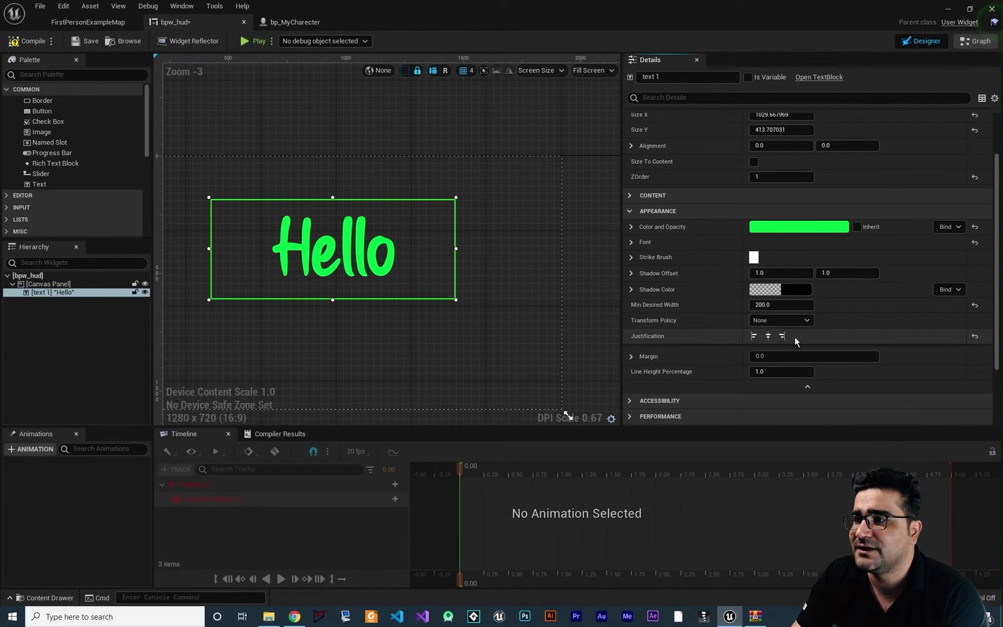
pyautogui.click(782, 336)
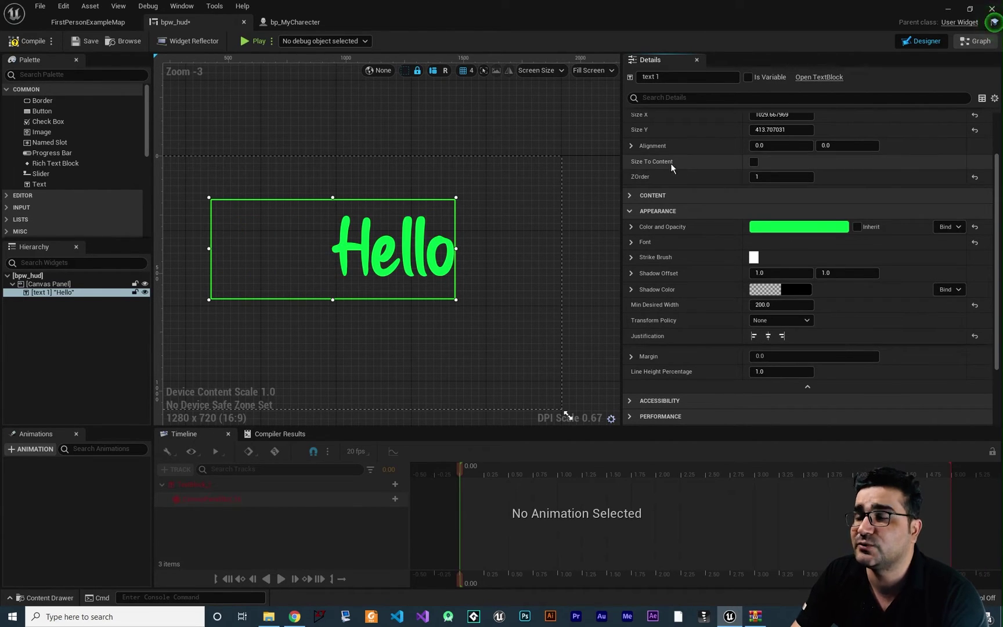
pyautogui.click(755, 162)
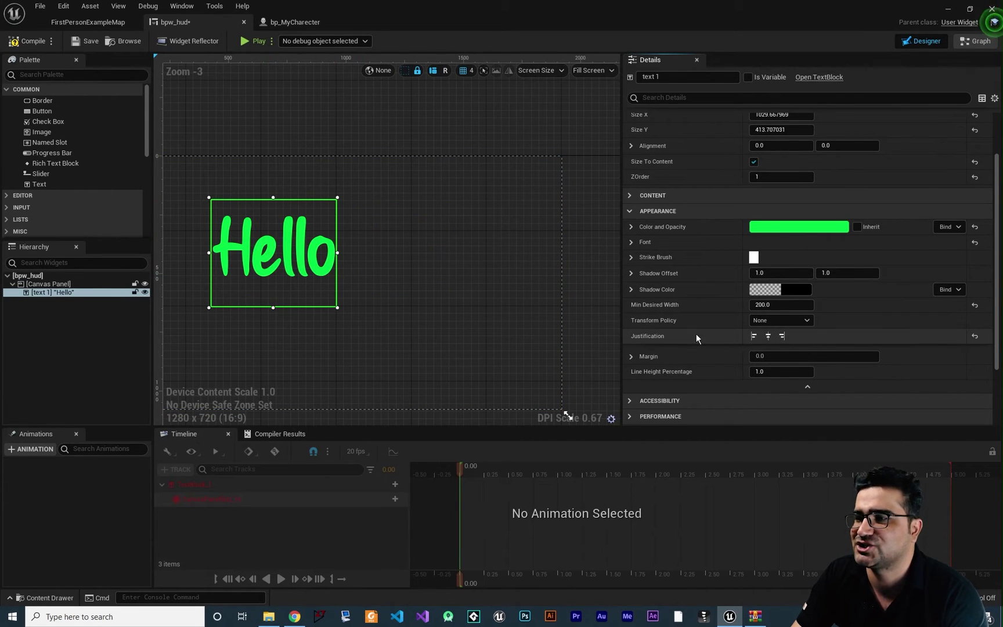
# - Try a margin of 10 on the text, and reset the margin to its default
pyautogui.scroll(-3, 707, 333)
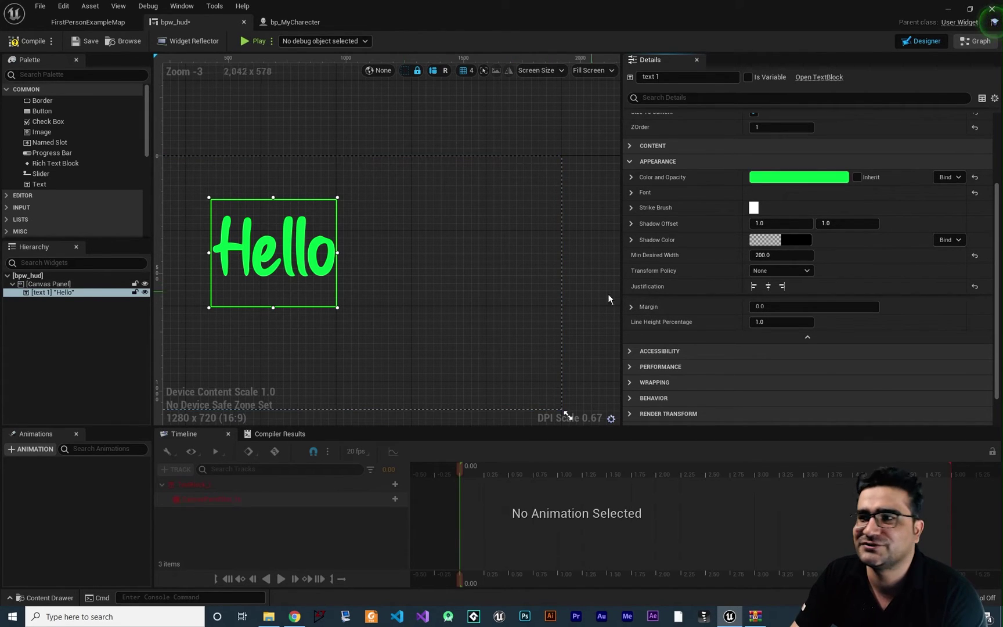
pyautogui.click(766, 306)
pyautogui.write('10')
pyautogui.press('Return')
pyautogui.scroll(5, 183, 232)
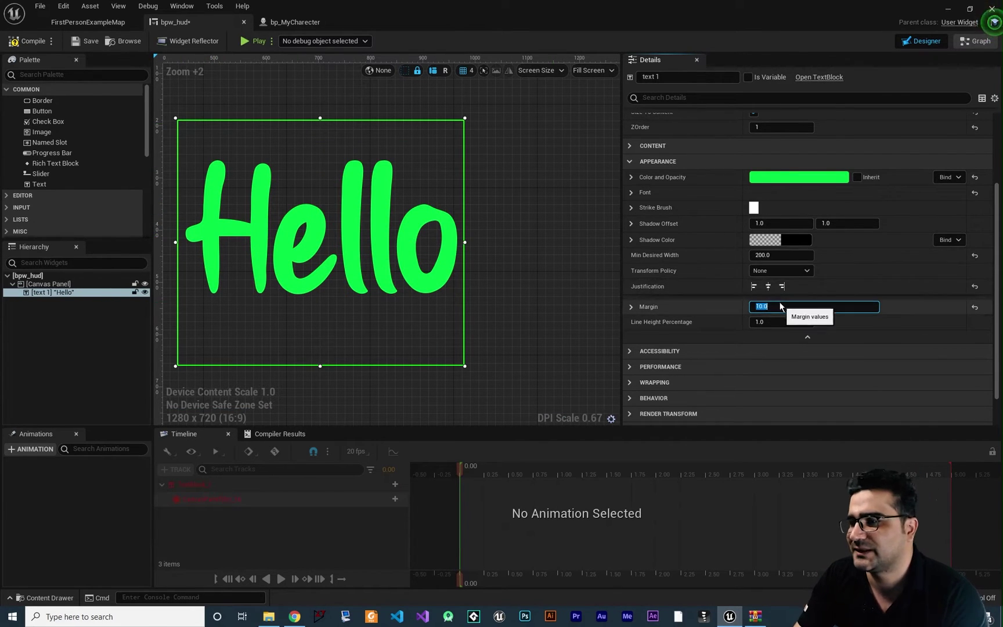
pyautogui.click(976, 307)
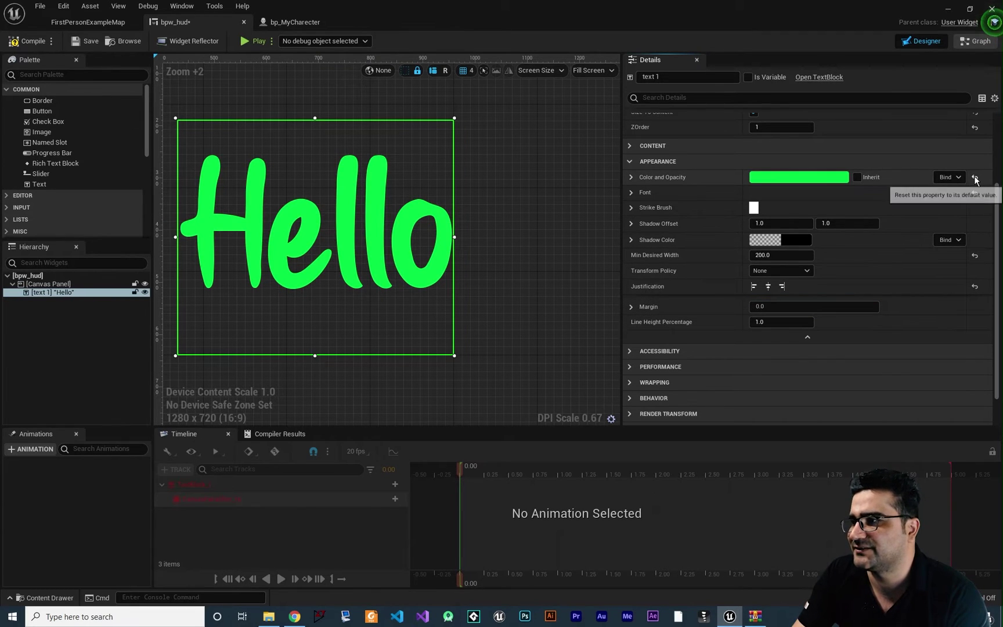
# - Examine the text's Is Volatile performance option and the optimization widgets in the palette
pyautogui.scroll(1, 629, 146)
pyautogui.click(629, 147)
pyautogui.click(630, 122)
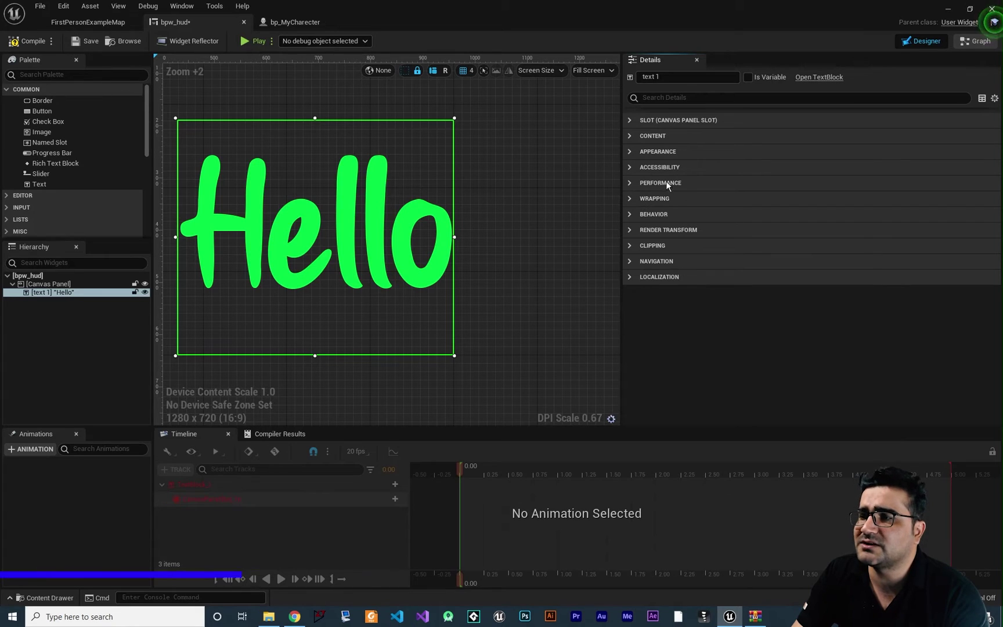
pyautogui.click(631, 181)
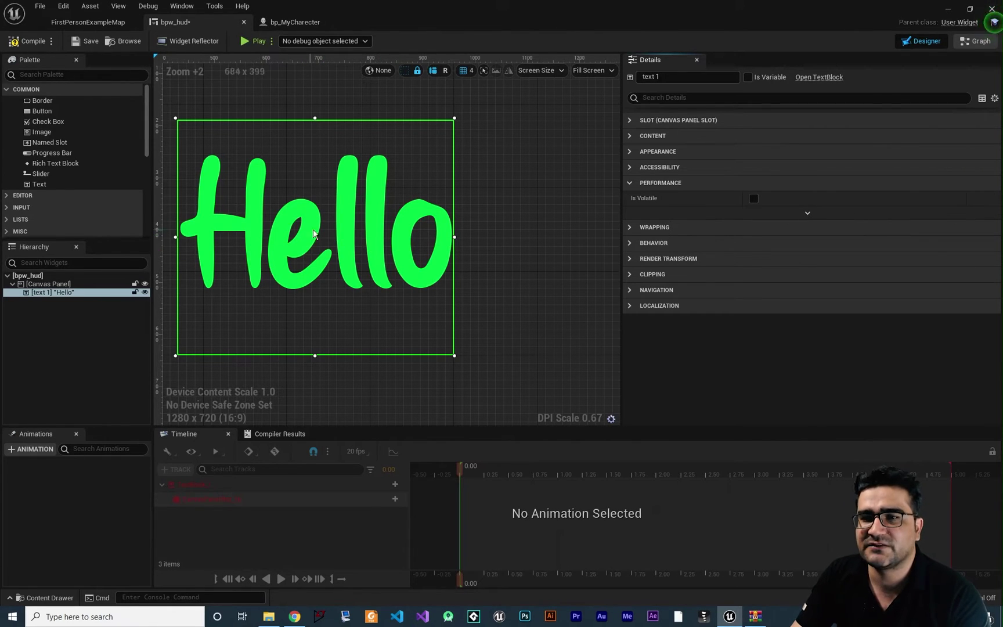
pyautogui.scroll(-3, 23, 191)
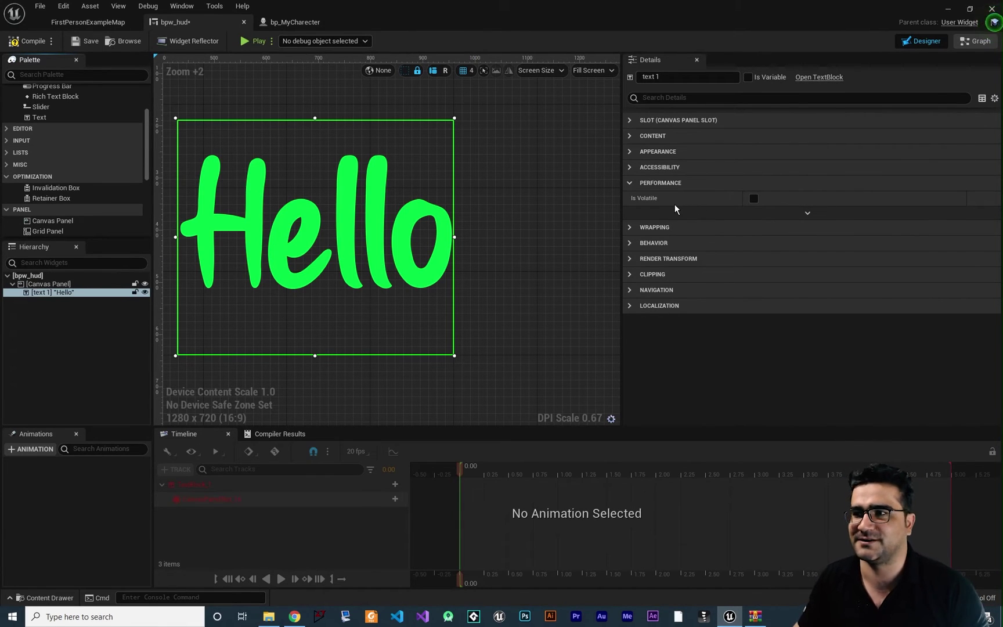
pyautogui.click(633, 182)
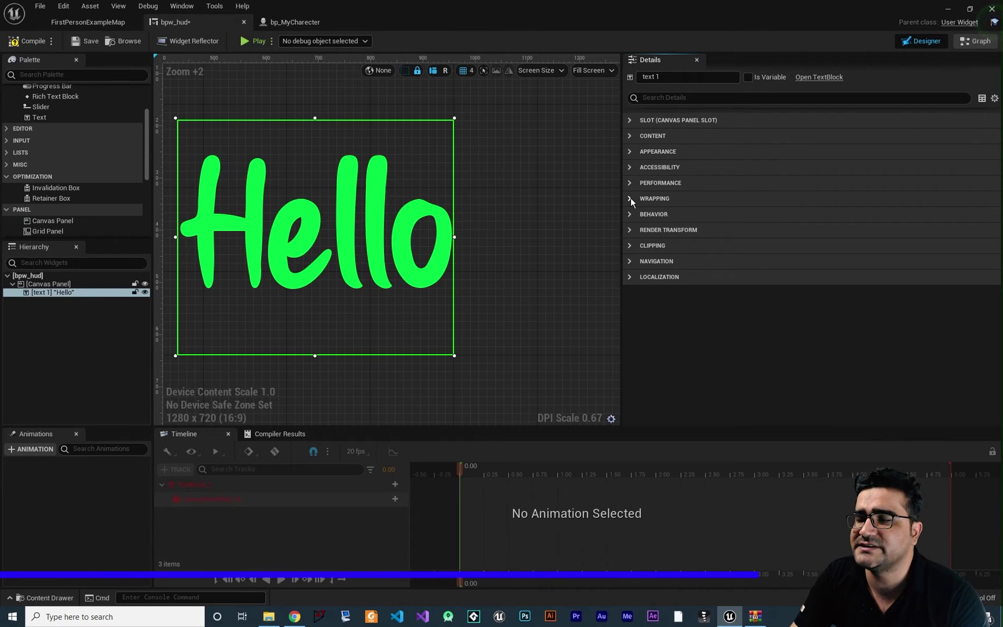
# - Expand the text's wrapping options and turn off Size To Content in its canvas slot
pyautogui.click(631, 199)
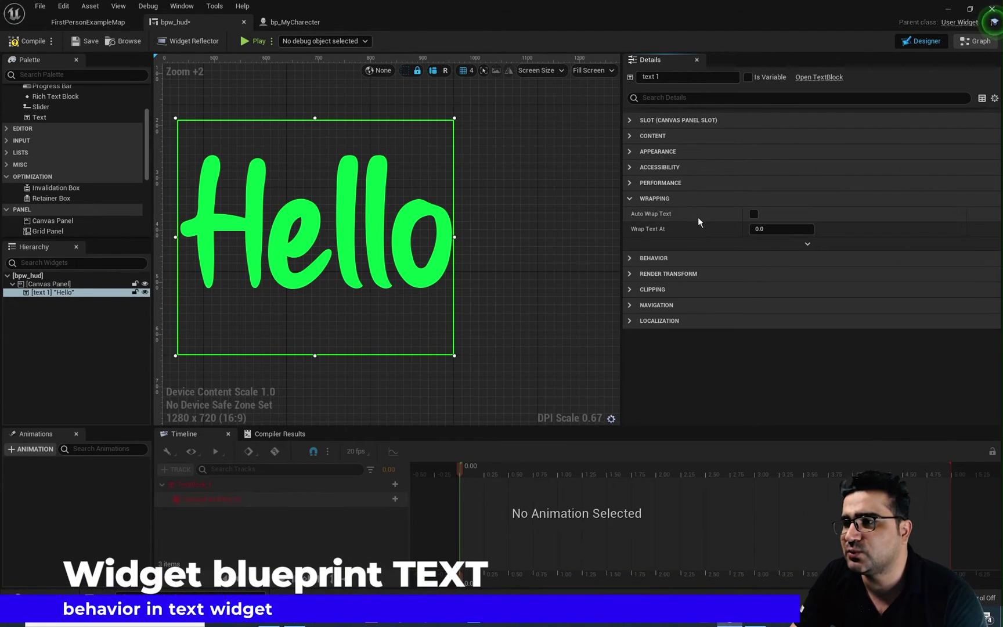
pyautogui.click(630, 120)
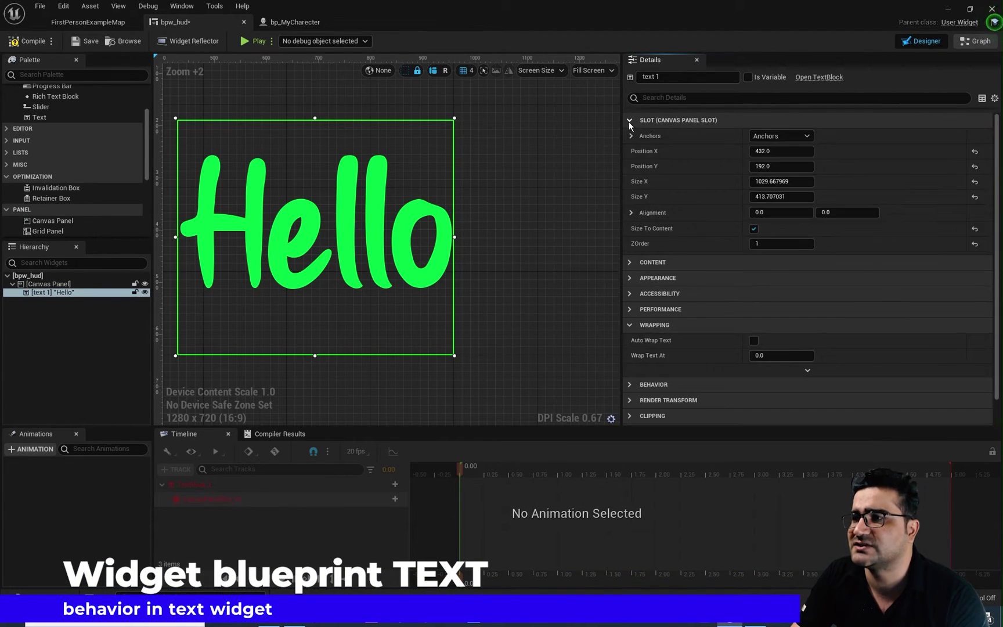
pyautogui.click(754, 229)
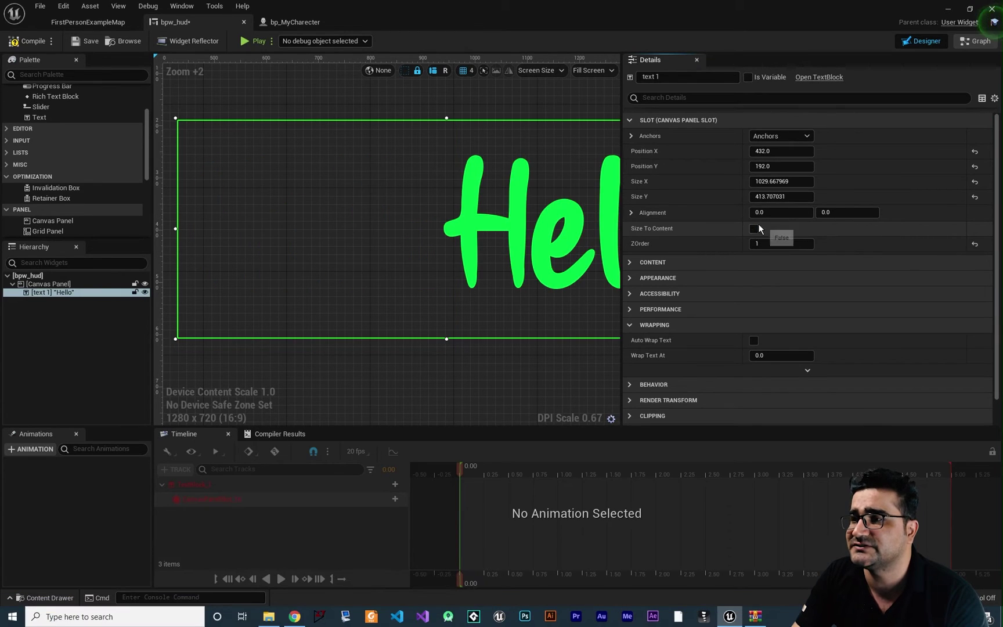
pyautogui.click(630, 120)
pyautogui.scroll(-4, 411, 269)
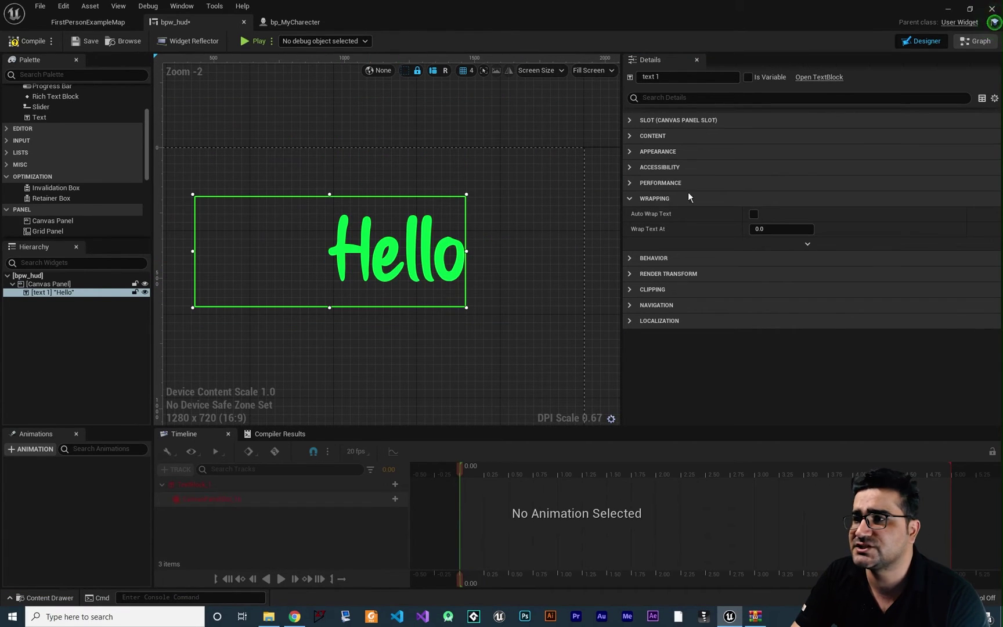
# - Extend the text widget's content to "Hello World"
pyautogui.click(630, 136)
pyautogui.click(773, 150)
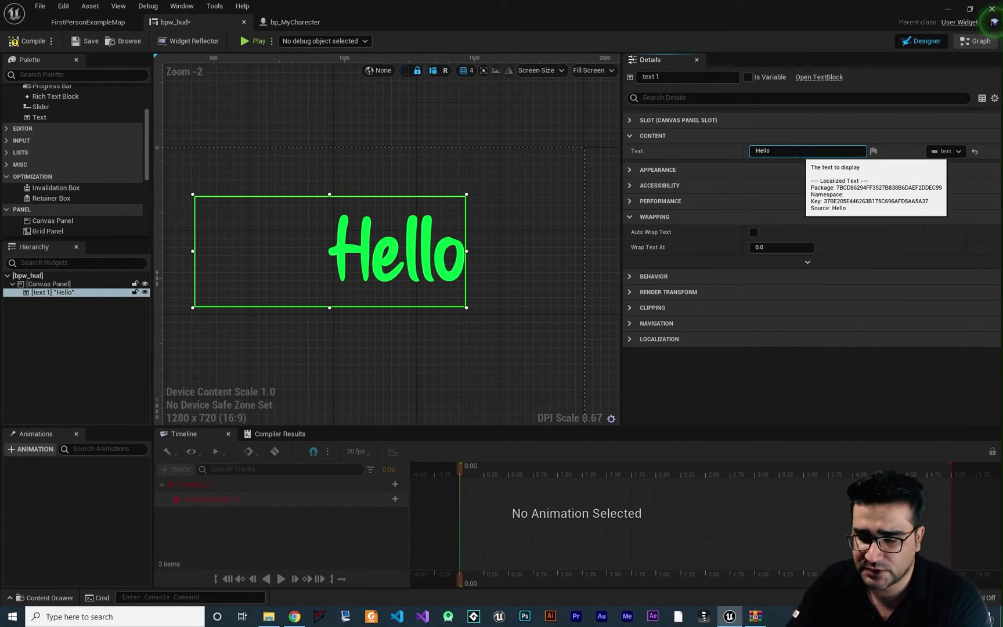
pyautogui.write('World')
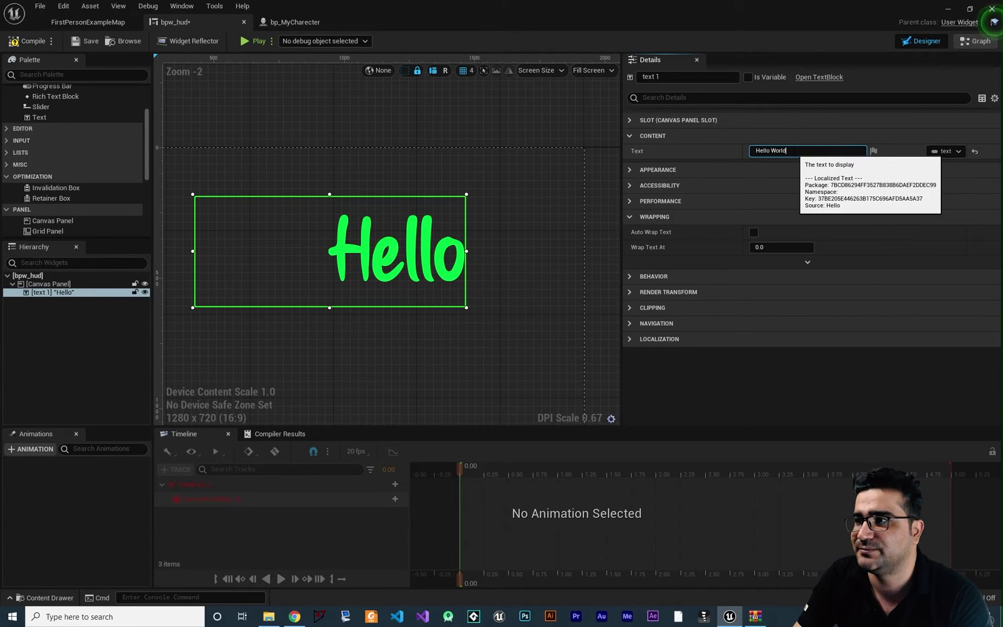
pyautogui.click(629, 135)
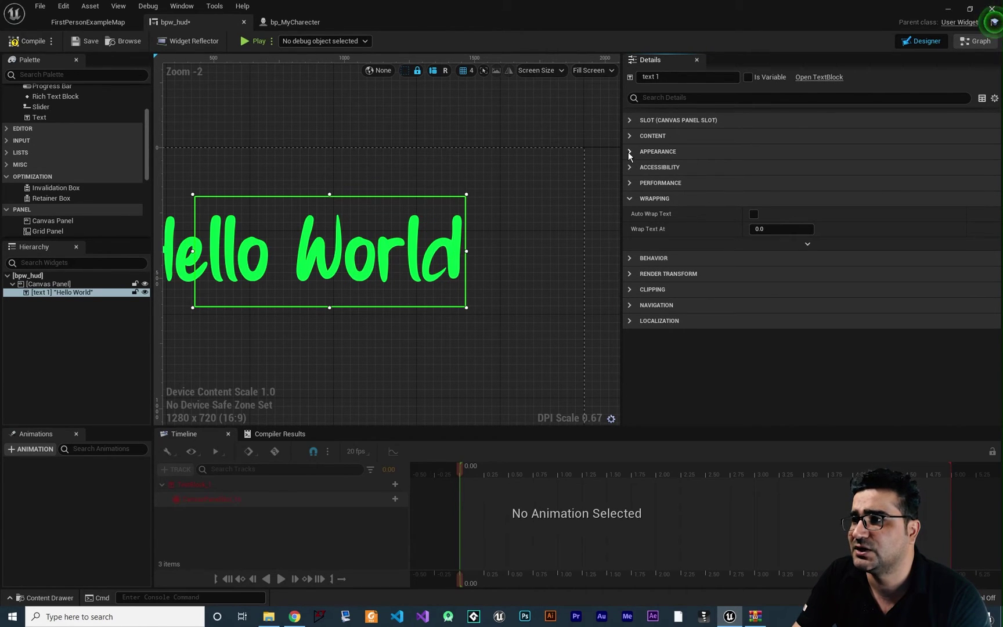
# - Set the text's justification to left and inspect how it fits its box
pyautogui.click(630, 152)
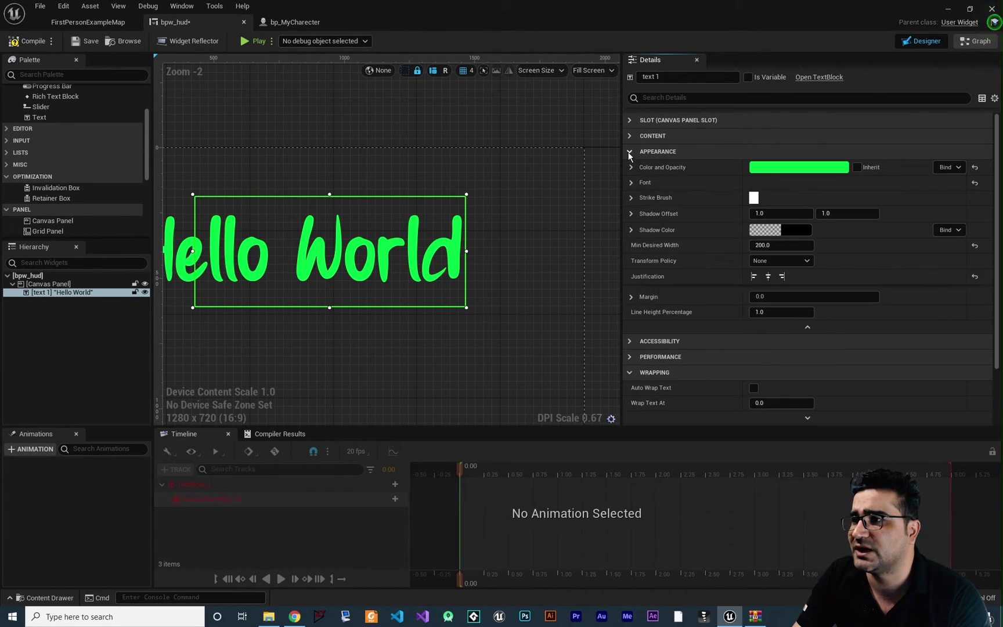
pyautogui.click(754, 276)
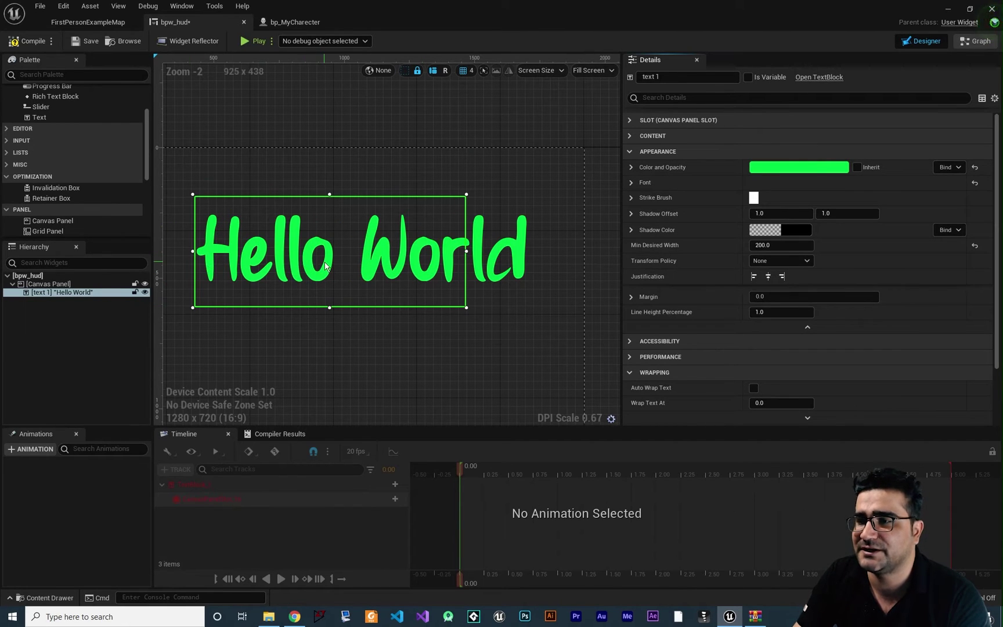
pyautogui.moveTo(373, 337); pyautogui.dragTo(434, 271, button='right')
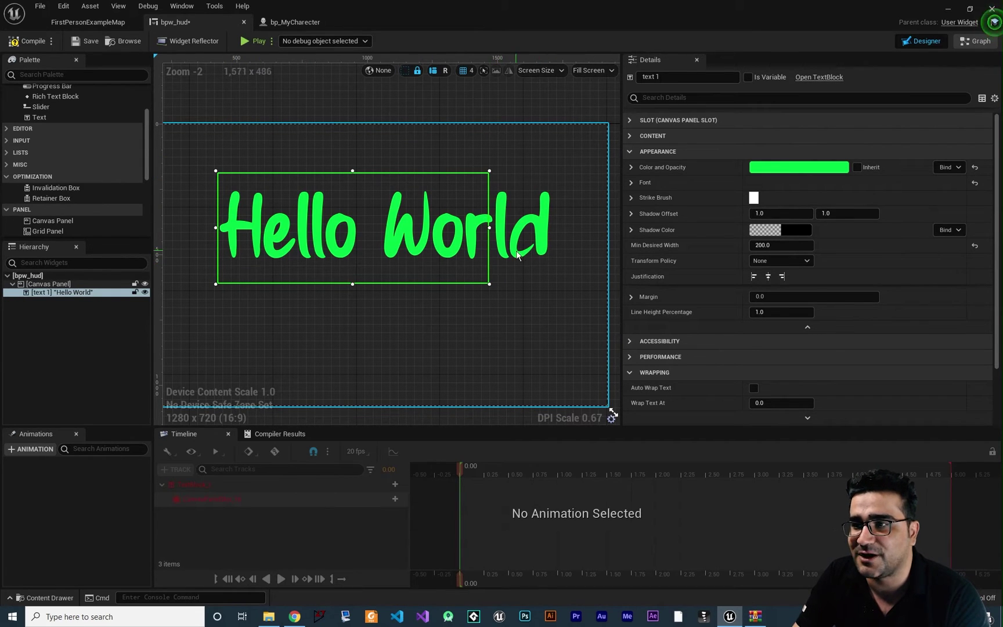
# - Enable Auto Wrap Text for the text and view the wrapped lines against the whole canvas
pyautogui.click(630, 151)
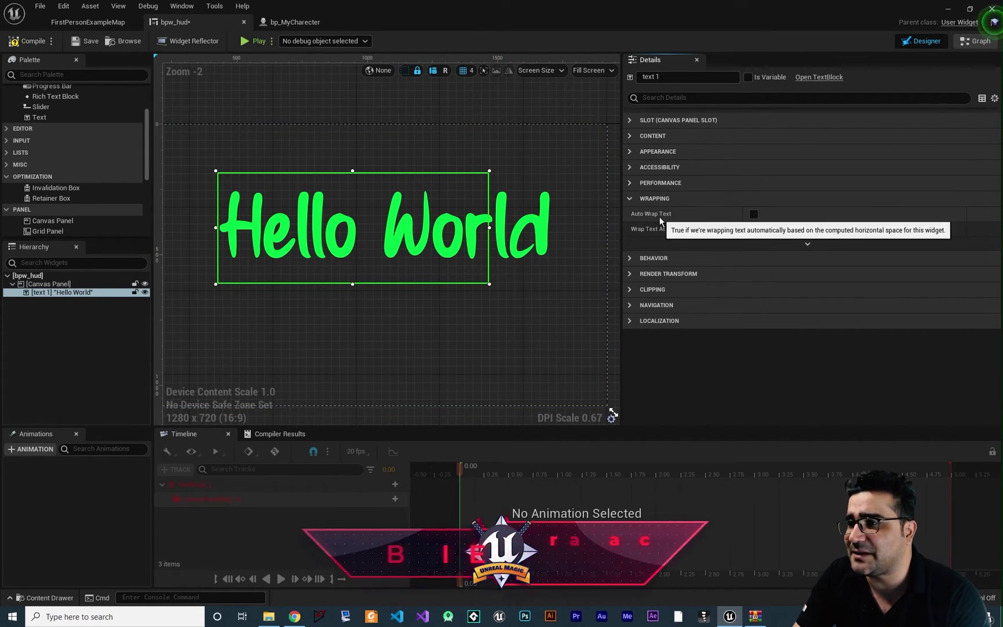
pyautogui.click(753, 214)
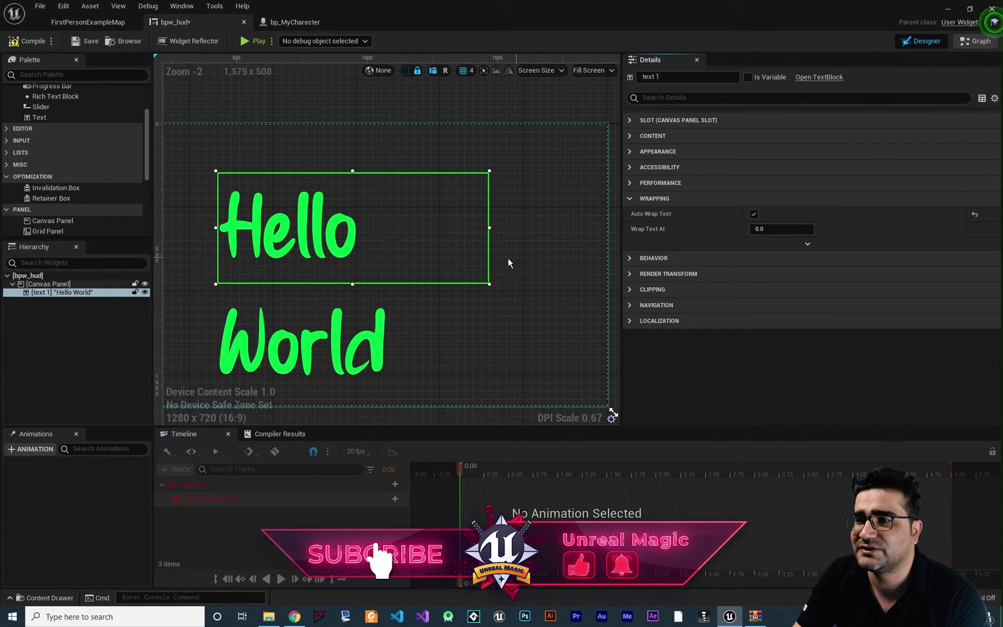
pyautogui.scroll(-3, 416, 287)
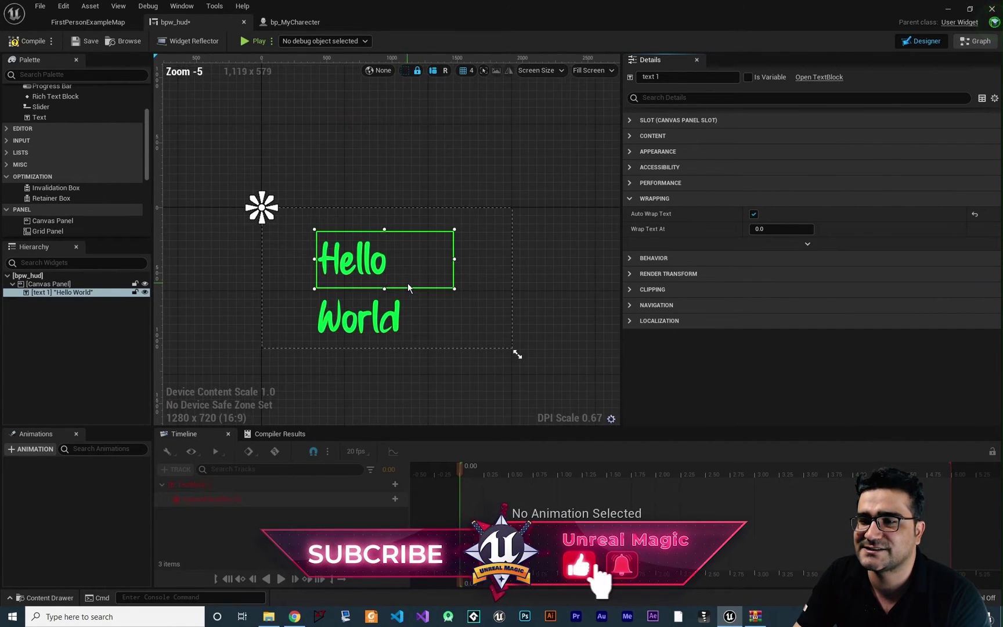
# - Turn off Auto Wrap Text for the text, try a Wrap Text At value of 0.288, and reset that value
pyautogui.scroll(2, 416, 287)
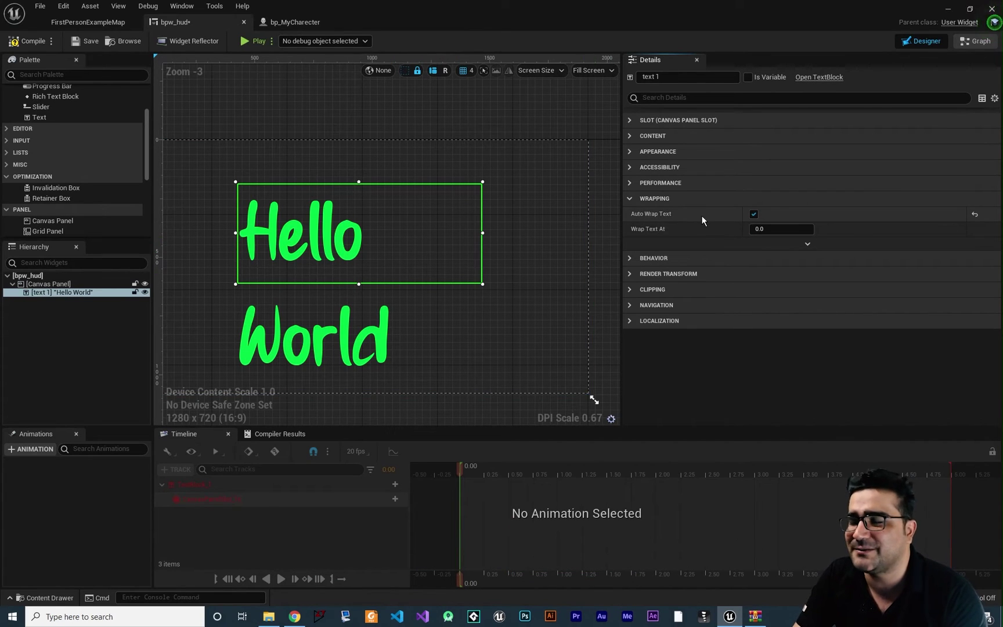
pyautogui.click(754, 214)
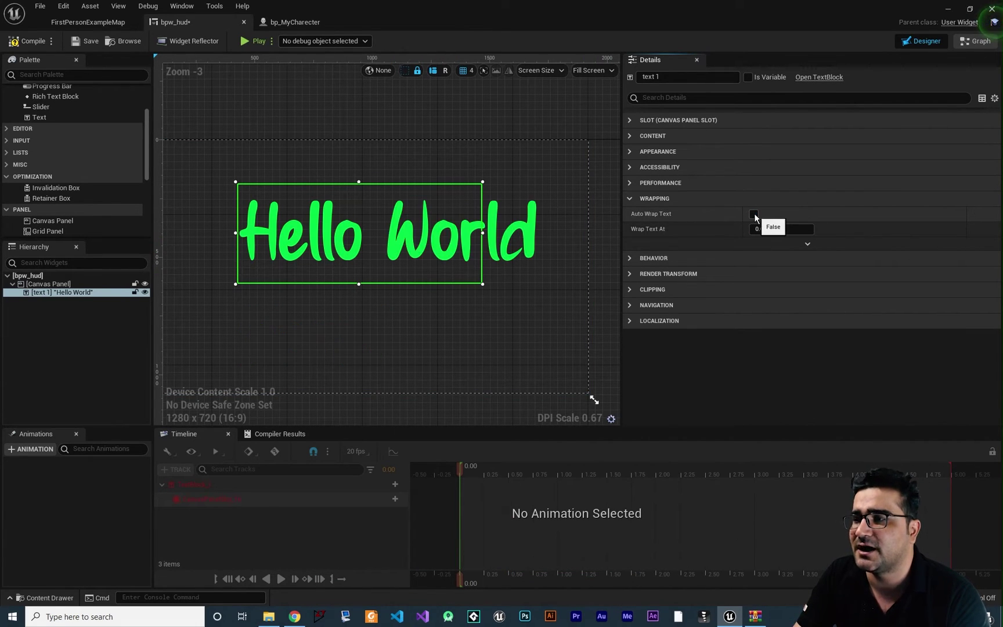
pyautogui.moveTo(781, 229); pyautogui.dragTo(785, 229)
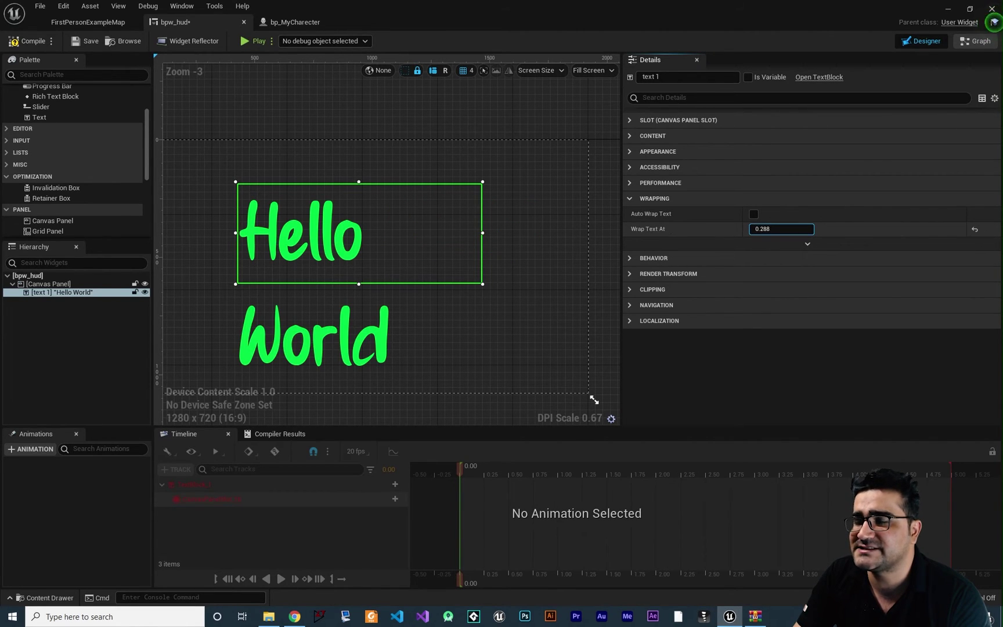
pyautogui.moveTo(785, 229); pyautogui.dragTo(778, 228)
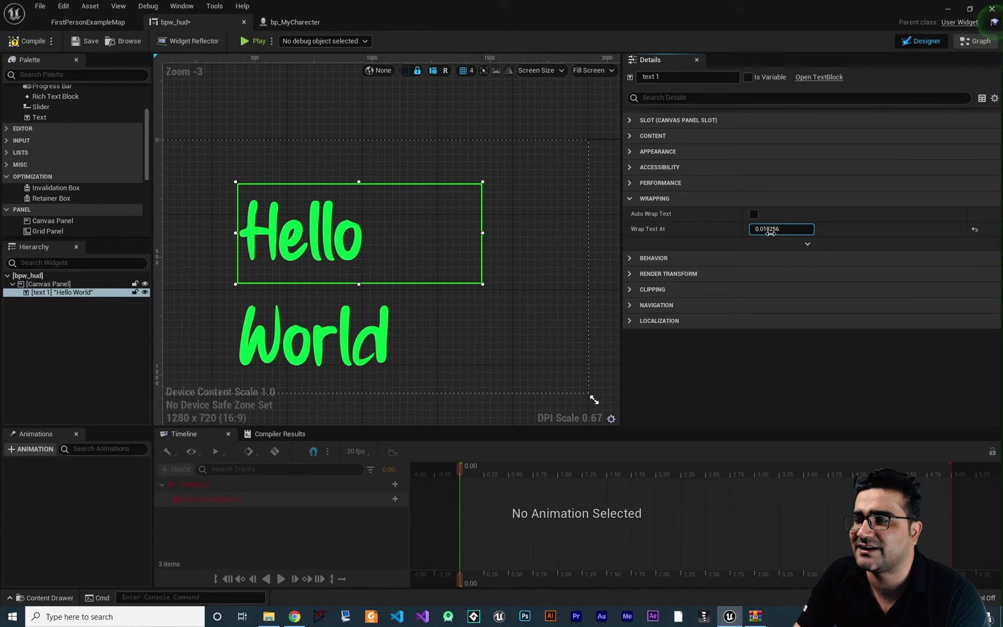
pyautogui.click(975, 230)
# - Try Allow Per Character Wrapping with Wrap Text At 0.048 on the text, and reset both options to their defaults
pyautogui.click(808, 243)
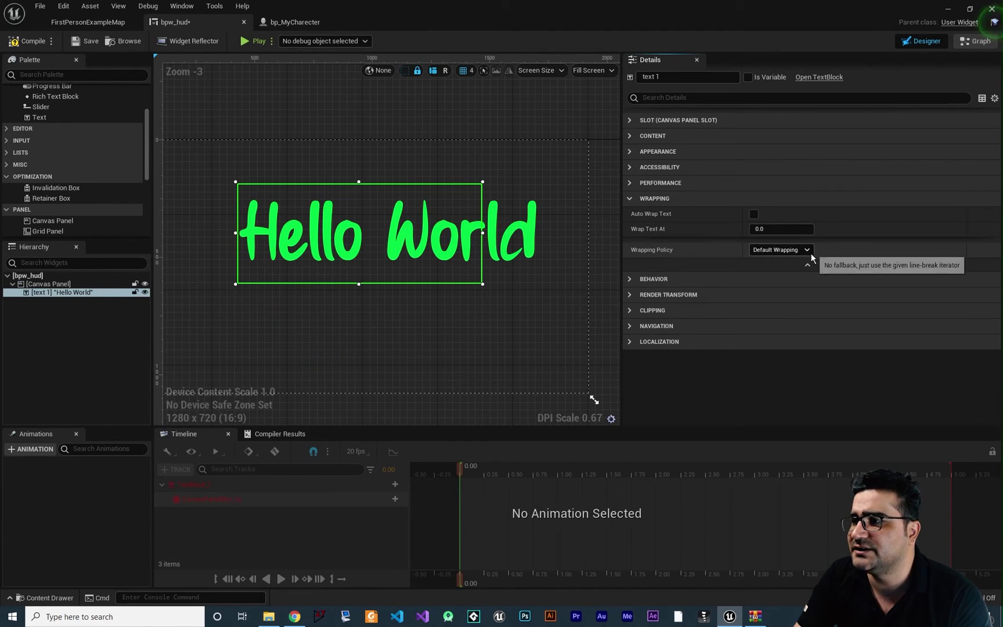
pyautogui.click(762, 251)
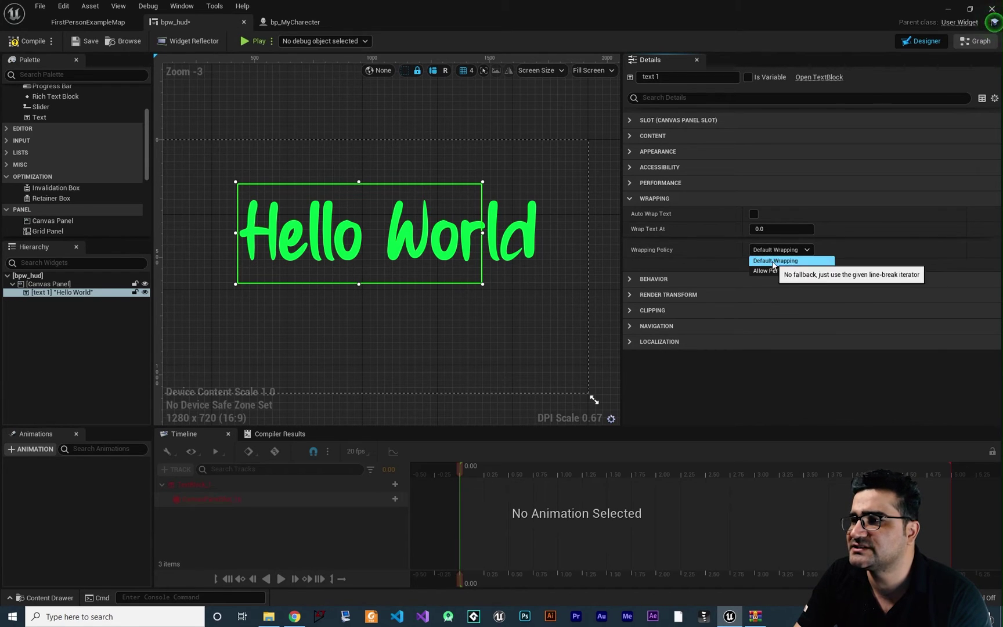
pyautogui.click(780, 271)
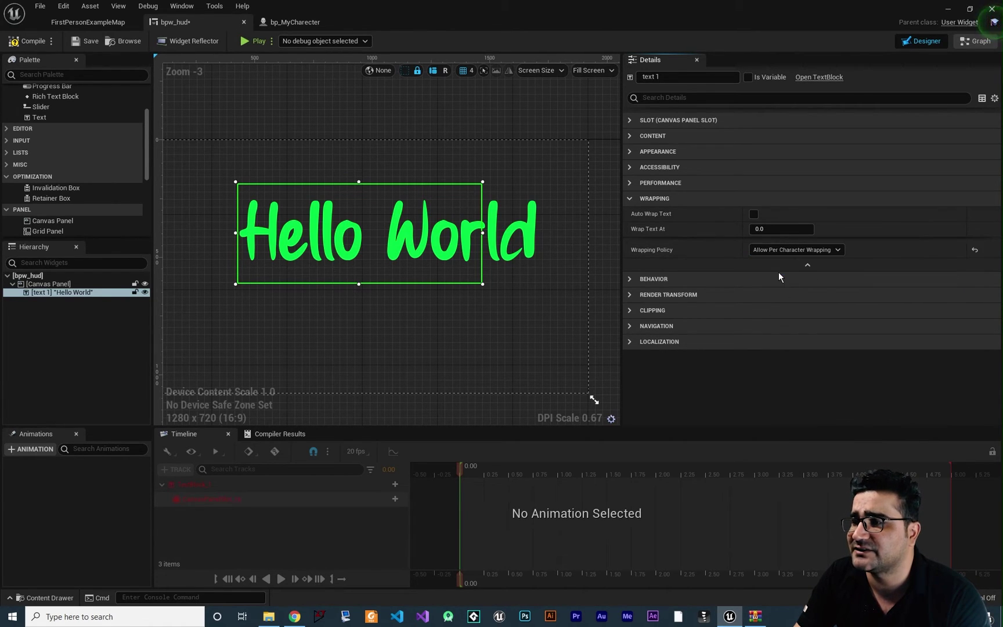
pyautogui.moveTo(772, 230); pyautogui.dragTo(781, 229)
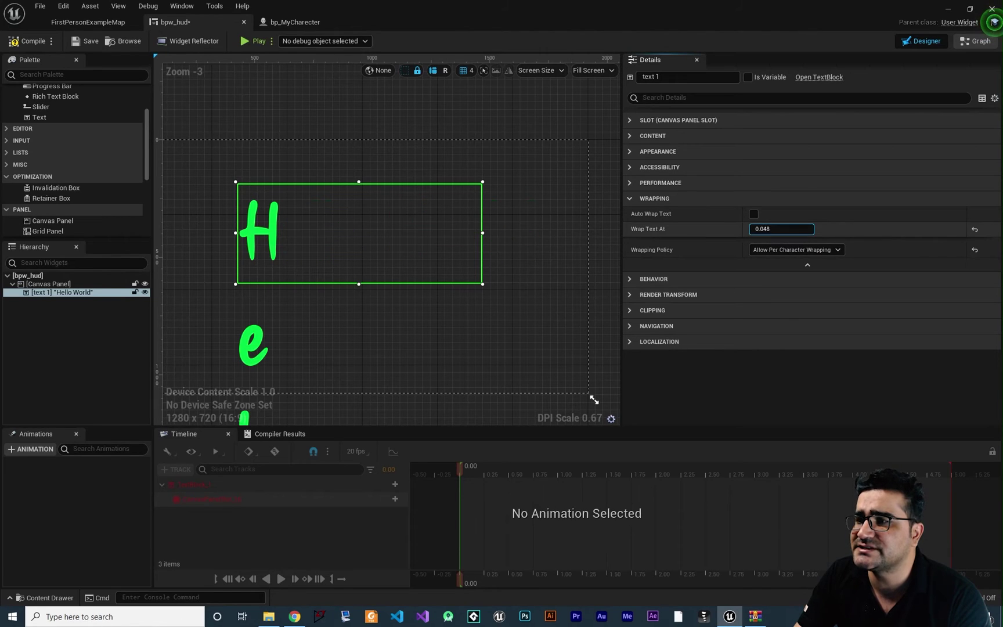
pyautogui.moveTo(305, 289); pyautogui.dragTo(385, 179, button='right')
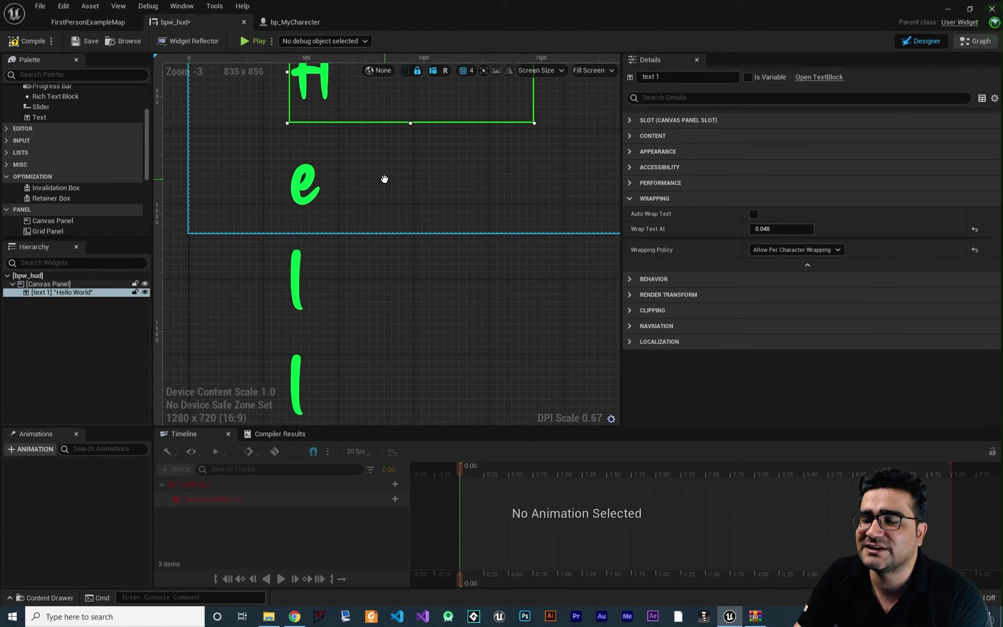
pyautogui.click(975, 230)
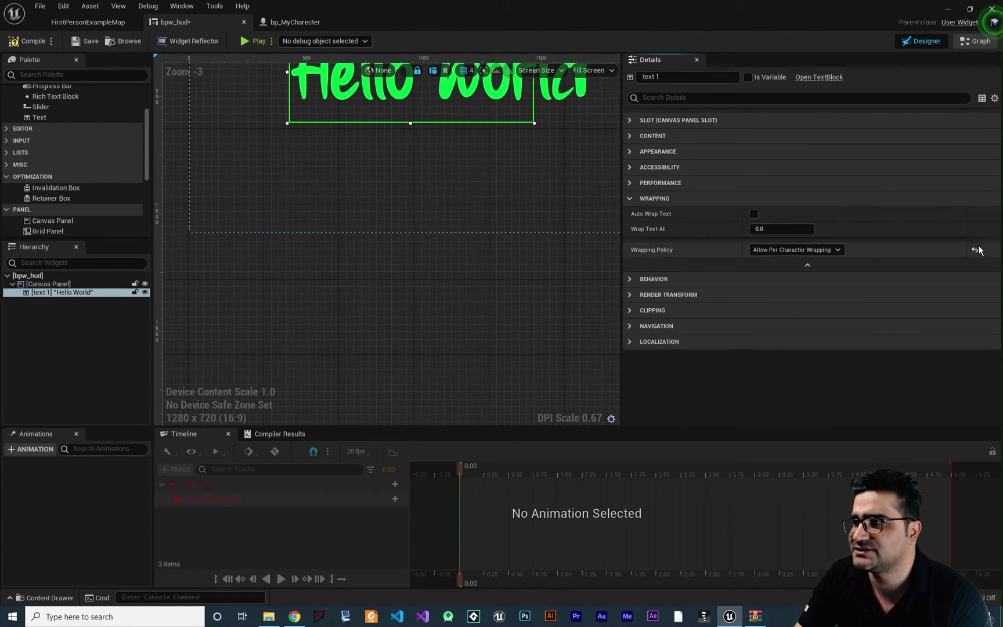
pyautogui.click(975, 251)
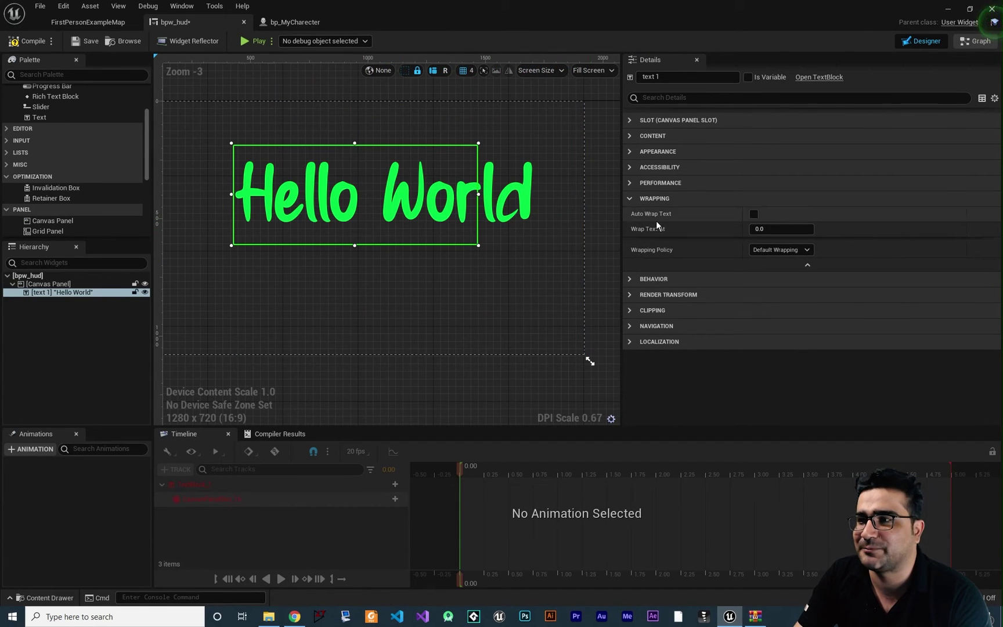
# - Try Size To Content in the text's canvas slot and restore the fixed box size
pyautogui.click(630, 137)
pyautogui.click(630, 136)
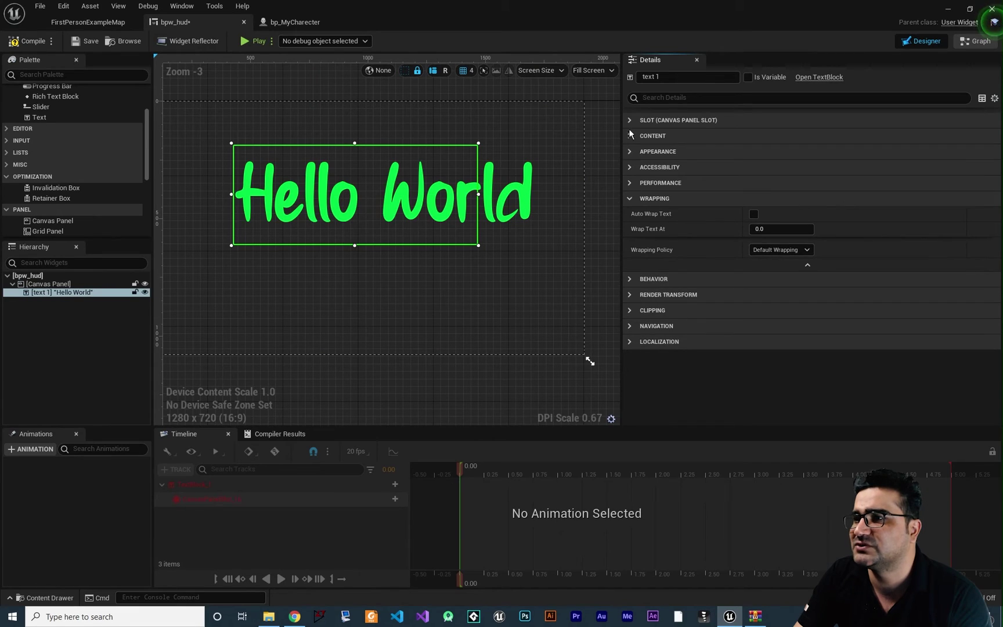
pyautogui.click(630, 122)
pyautogui.click(754, 228)
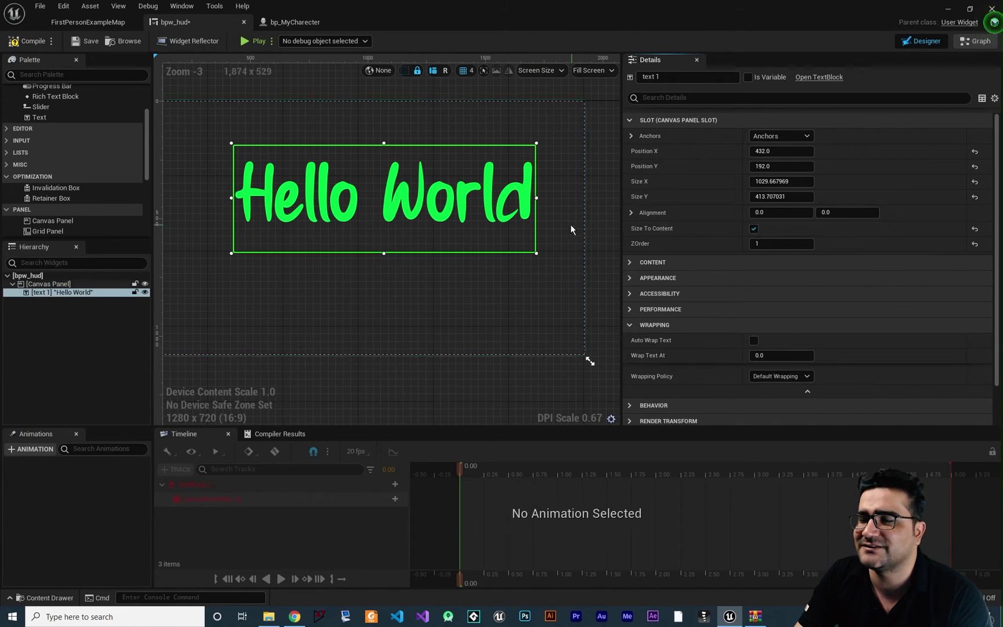
pyautogui.click(630, 121)
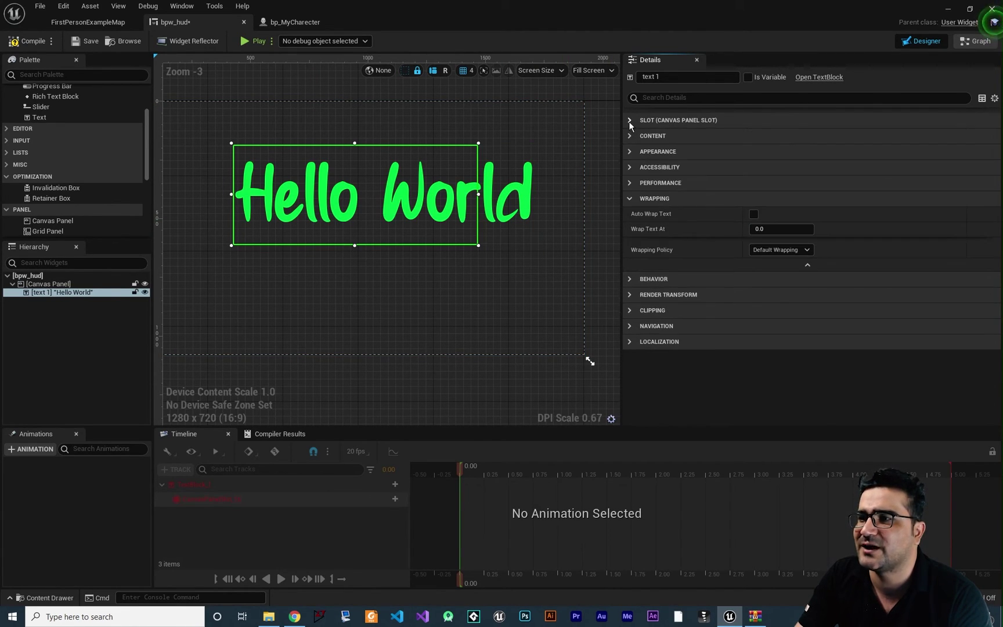
# - Expand the text's behavior options and enter a short self-introduction as its Tool Tip Text
pyautogui.click(630, 199)
pyautogui.click(630, 215)
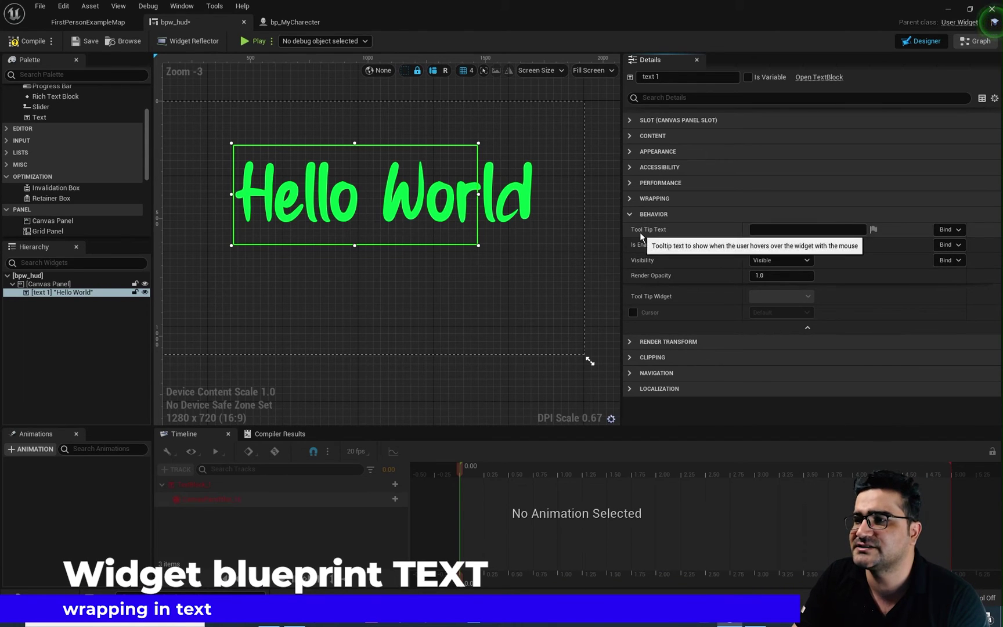
pyautogui.click(775, 230)
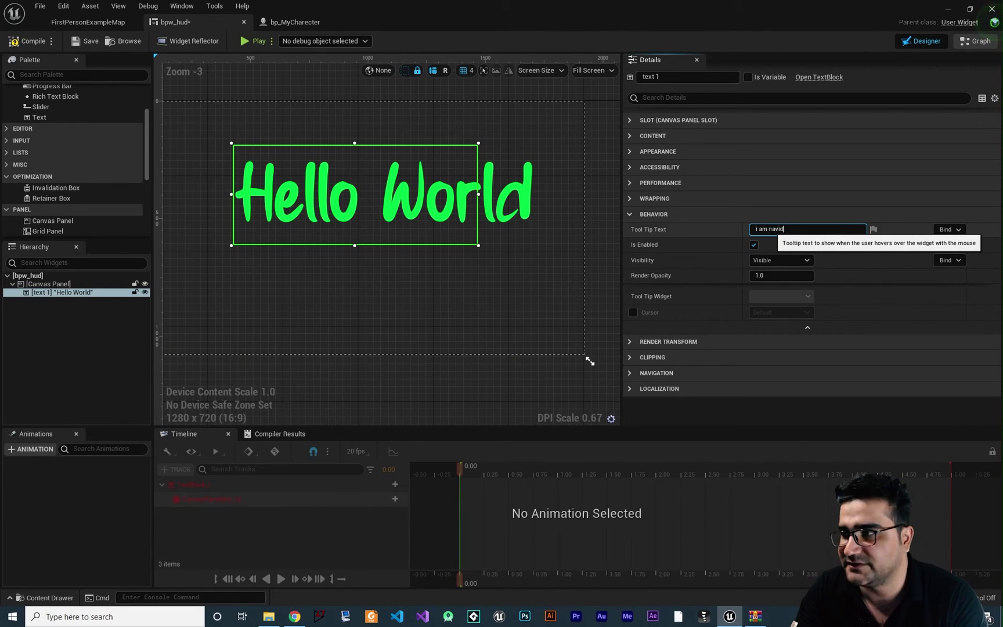
# - Compile the widget blueprint and check the text's tooltip in a play session
pyautogui.click(26, 41)
pyautogui.click(256, 41)
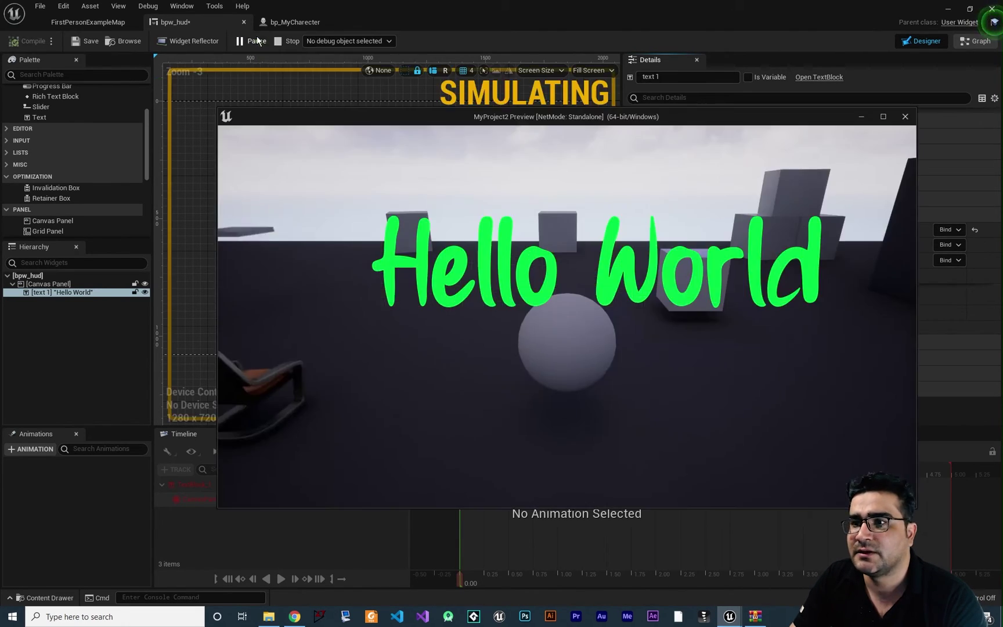
pyautogui.moveTo(421, 267)
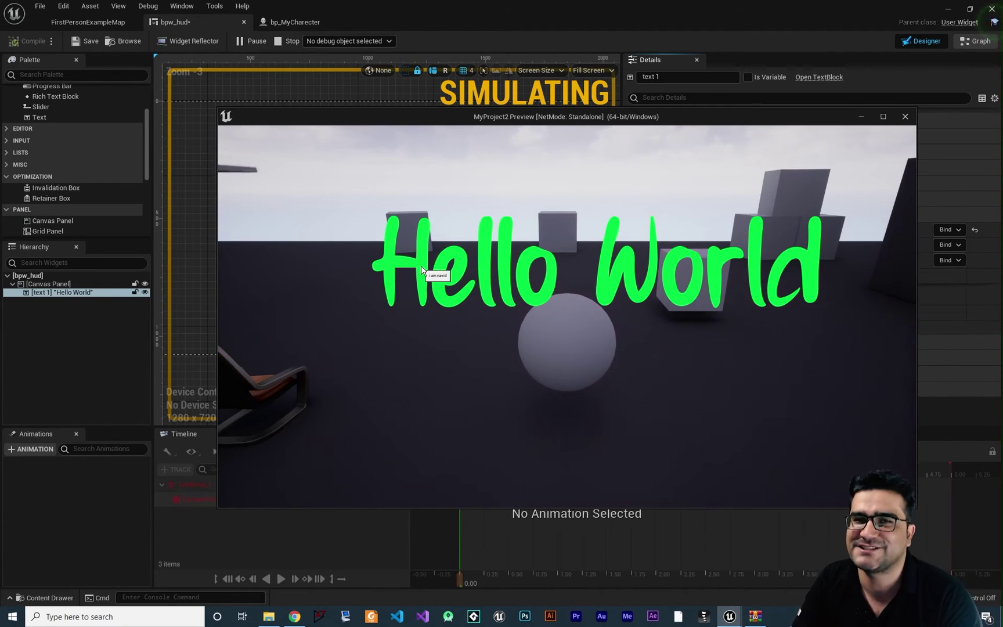
pyautogui.click(905, 116)
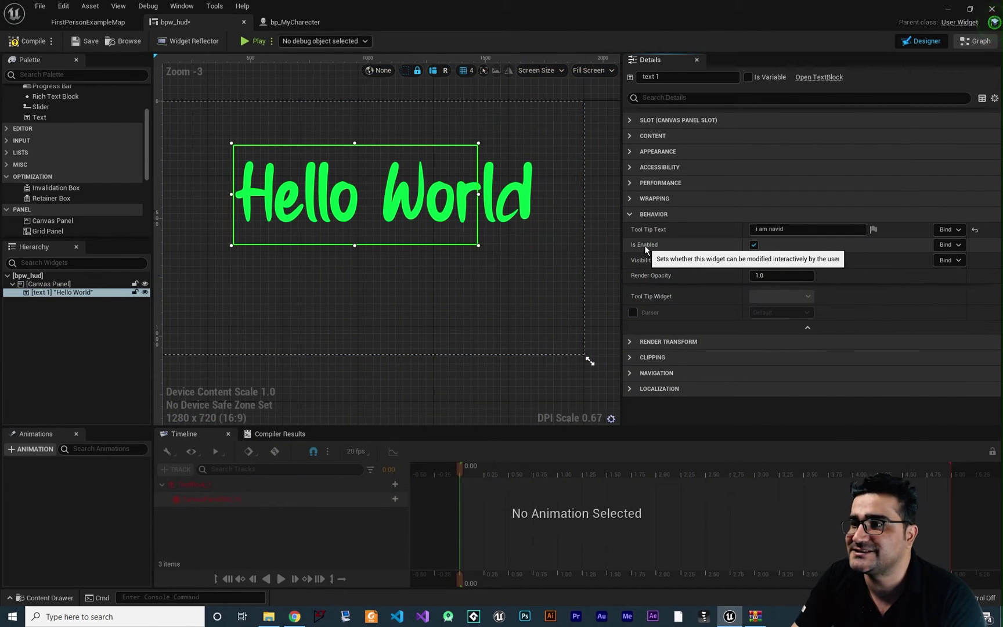
# - Turn off Is Enabled for the text and check its look and tooltip in a play session
pyautogui.click(754, 245)
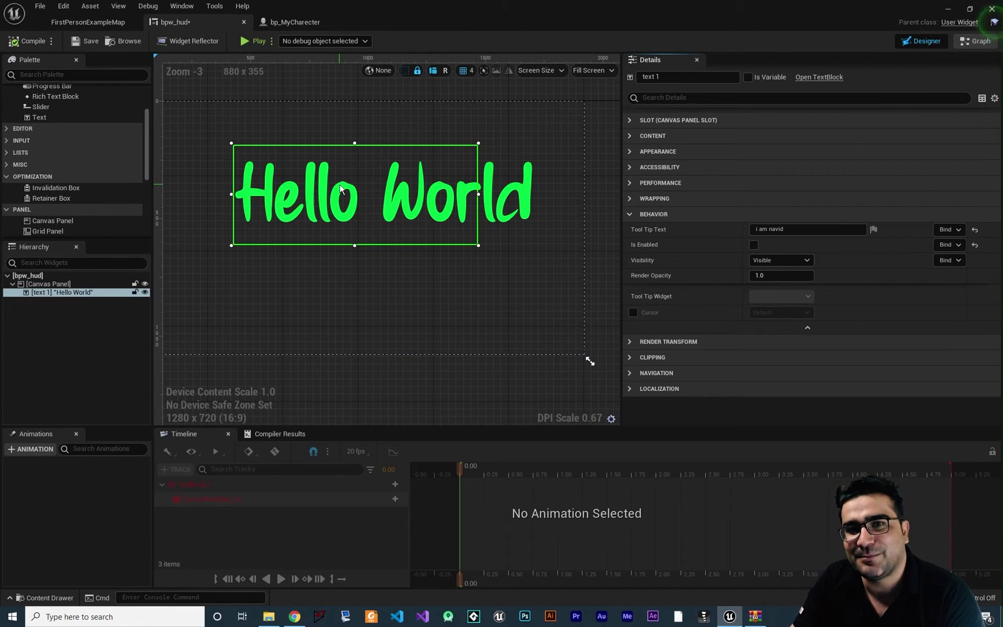
pyautogui.click(251, 39)
pyautogui.moveTo(371, 205)
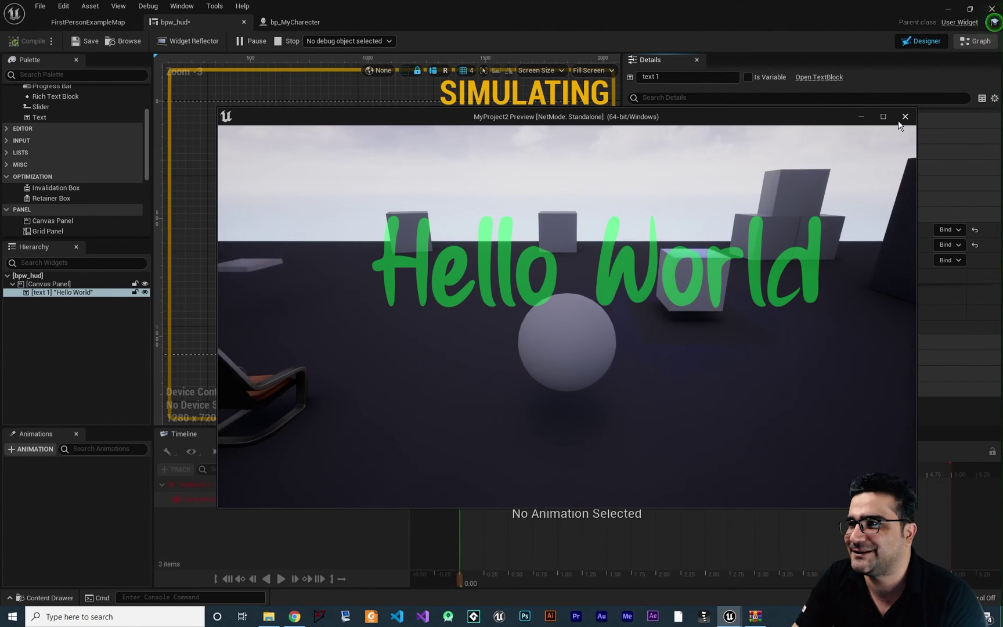
pyautogui.press('Escape')
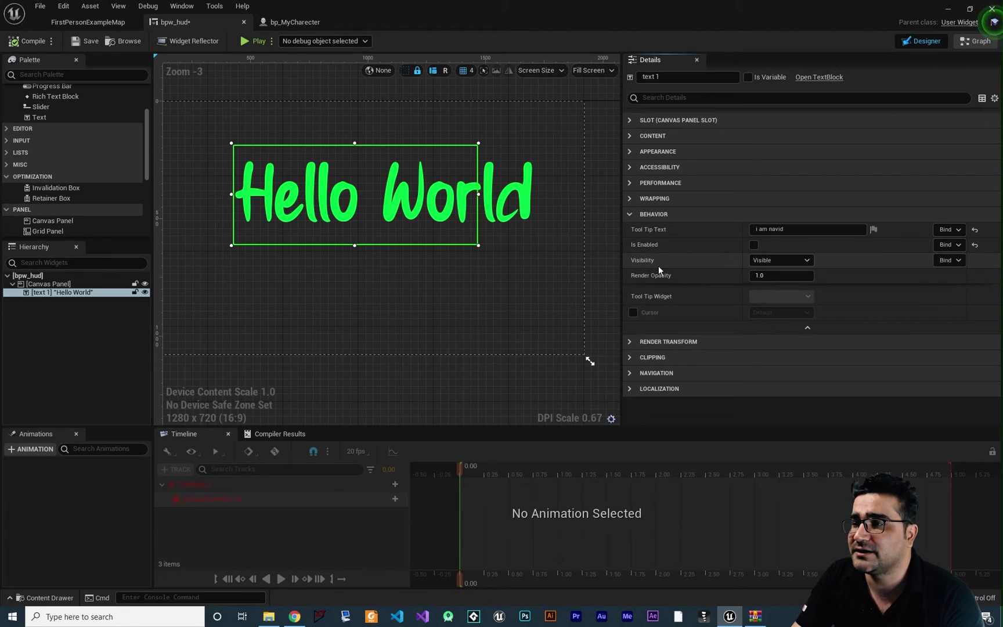
# - Set the text's visibility to Collapsed and preview it in a play session
pyautogui.click(770, 261)
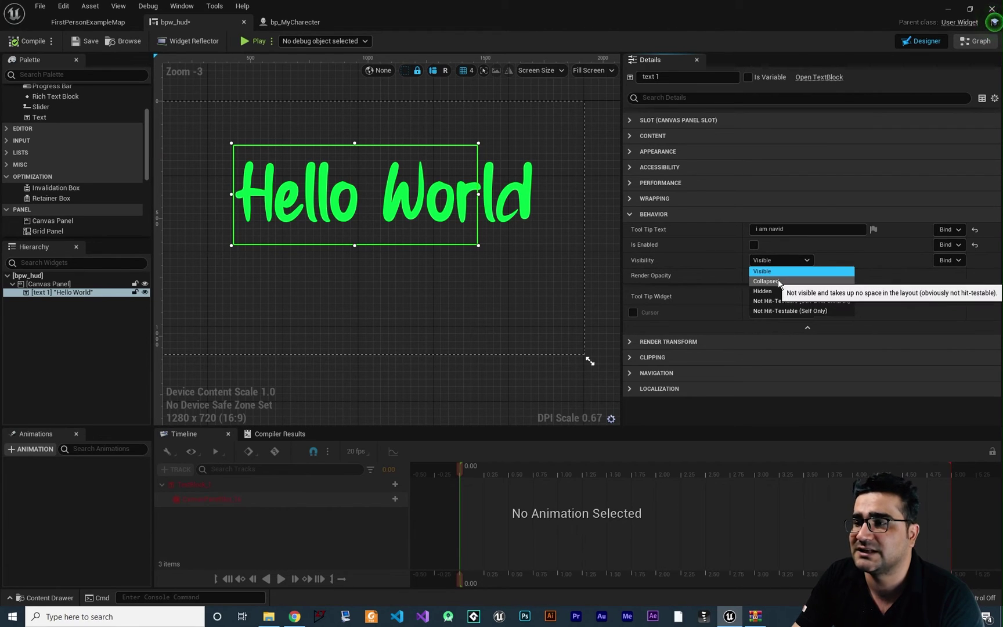
pyautogui.click(780, 280)
pyautogui.click(255, 40)
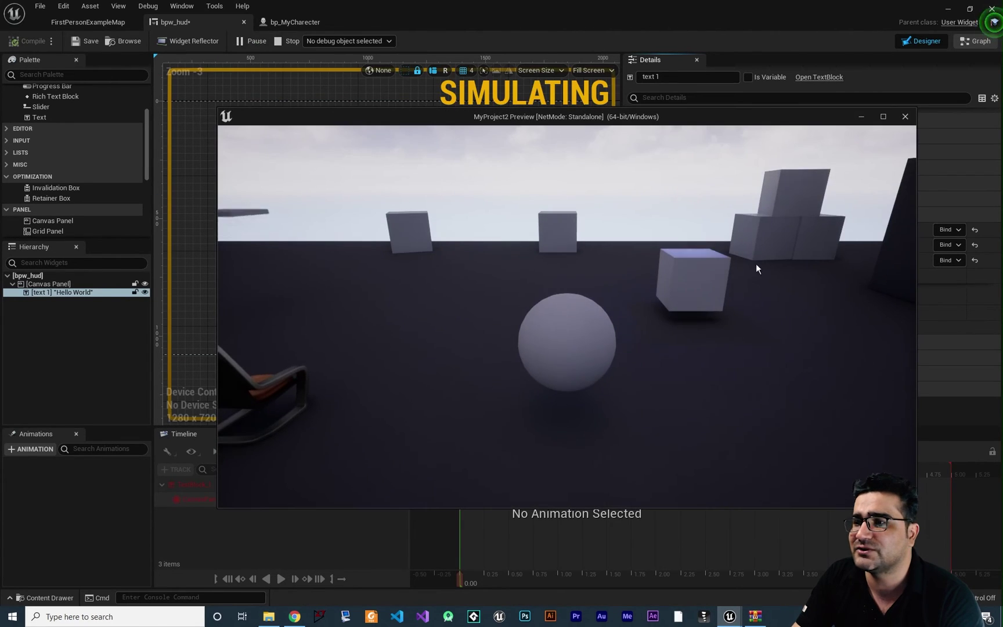
pyautogui.click(905, 117)
# - Change the text's visibility to Hidden and preview it in a play session
pyautogui.click(776, 261)
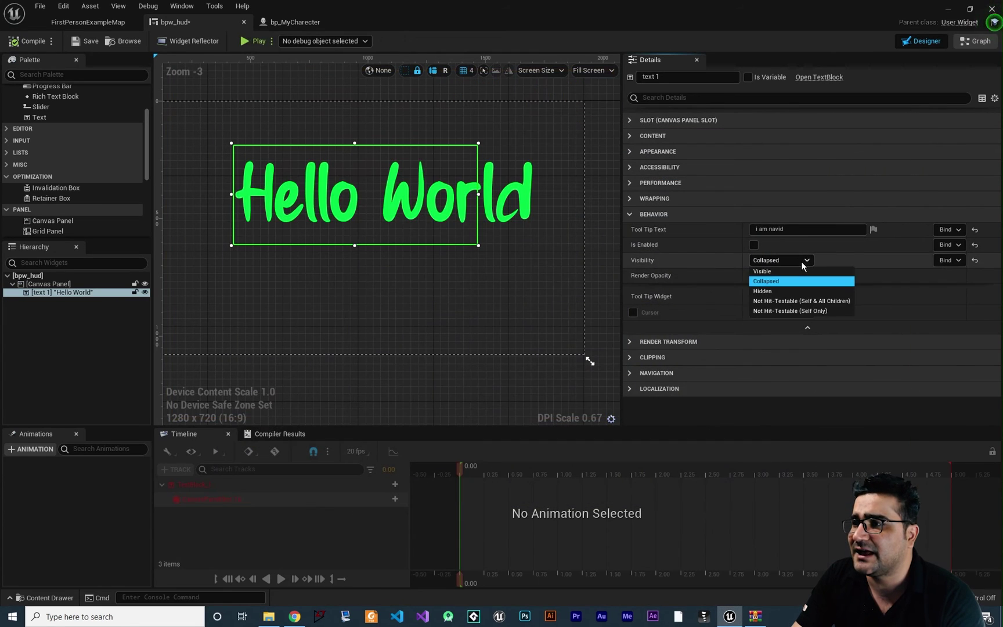
pyautogui.click(792, 291)
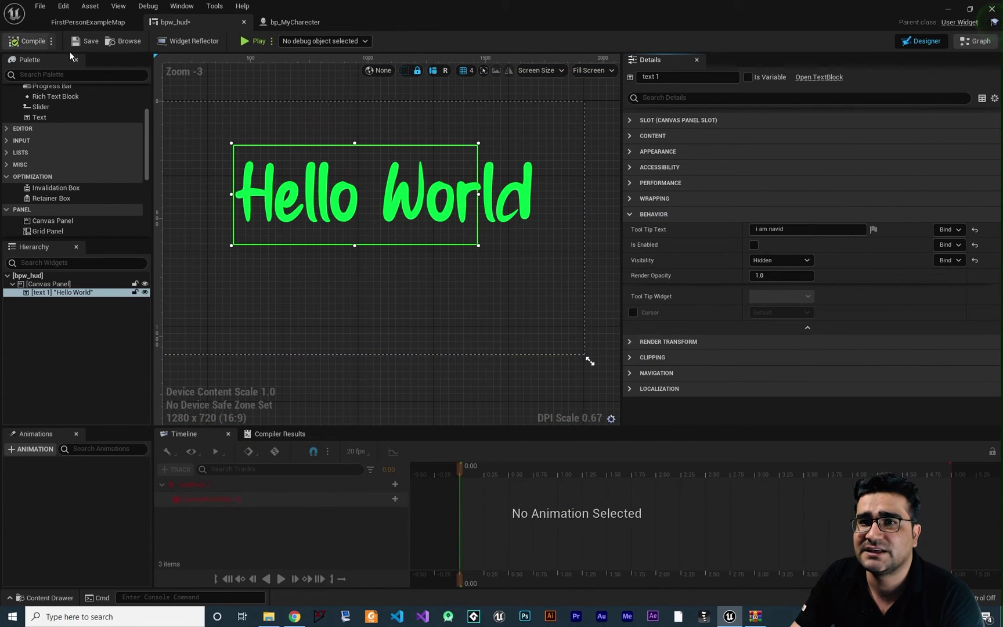
pyautogui.hotkey('alt', 'p')
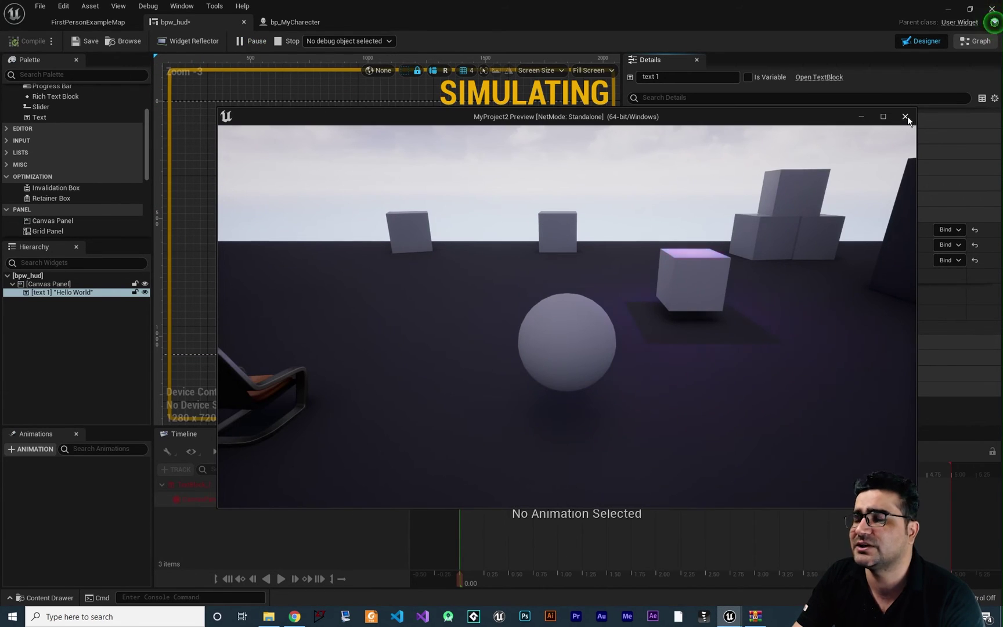
pyautogui.click(905, 117)
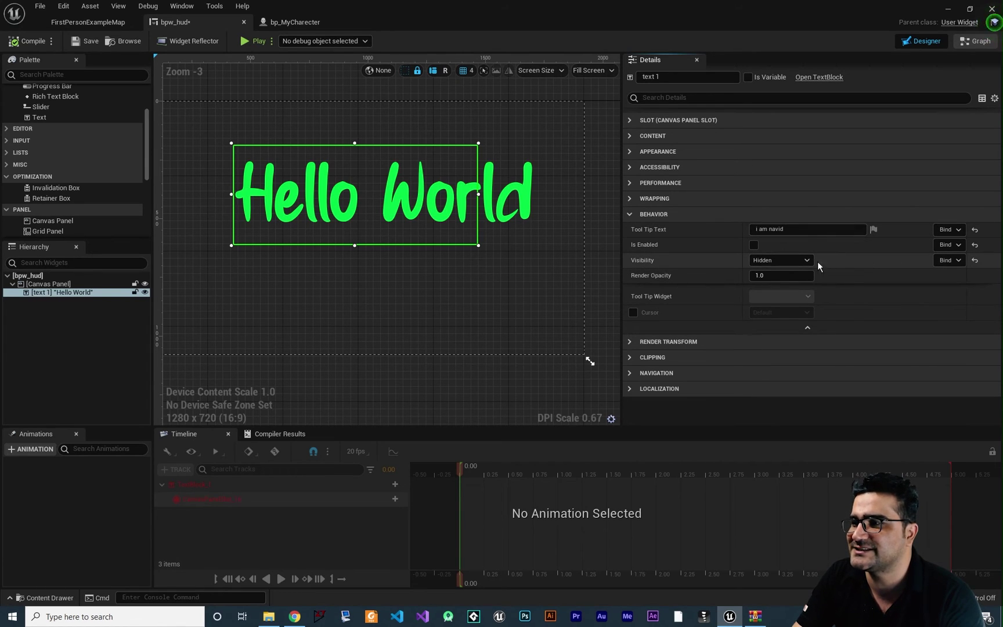
# - Restore the text's visibility to Visible with Is Enabled on, and check its tooltip in a play session
pyautogui.click(797, 260)
pyautogui.click(782, 270)
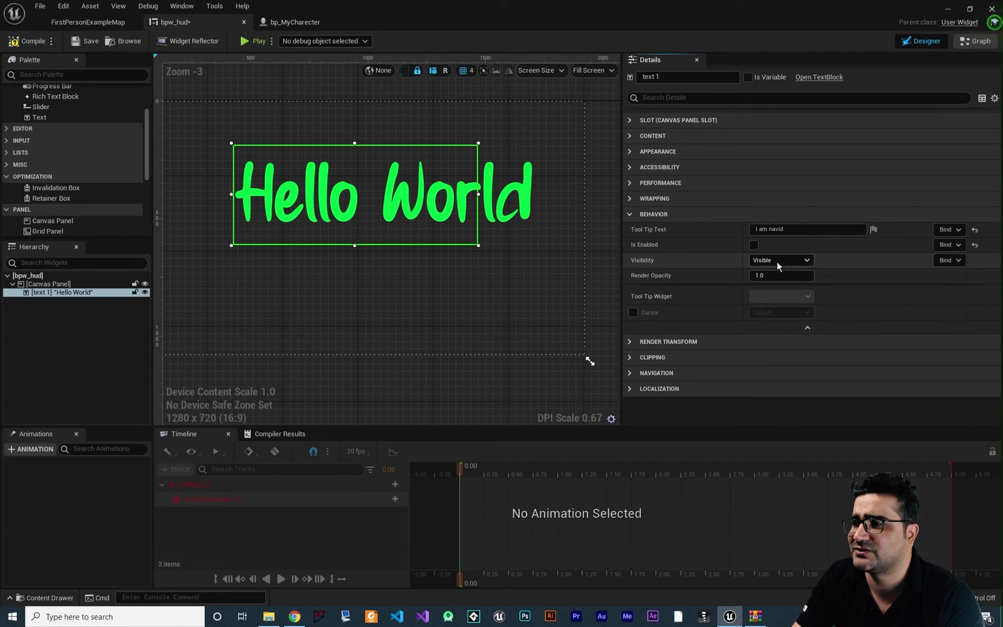
pyautogui.click(754, 245)
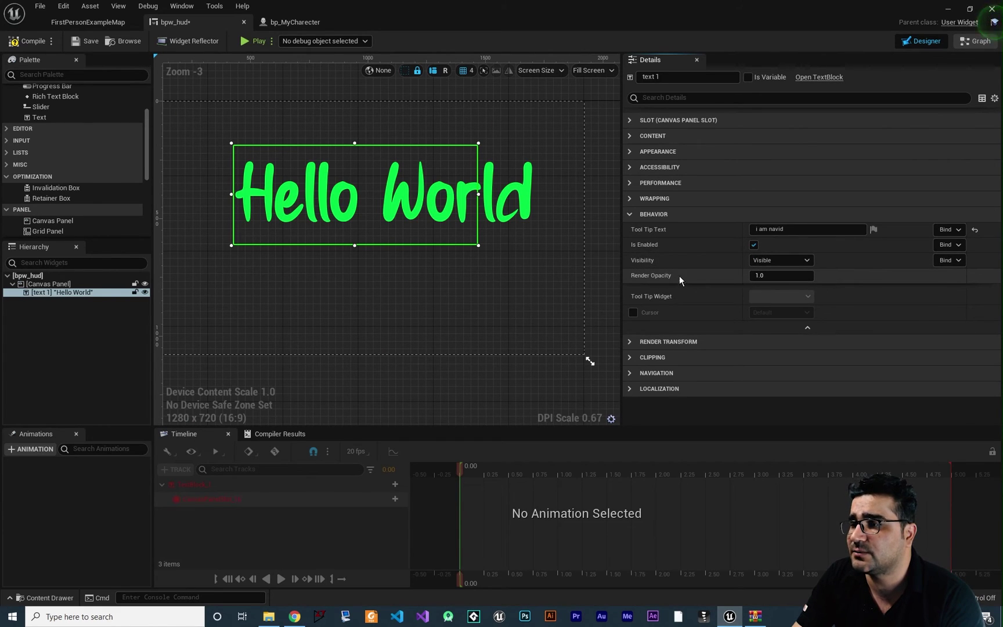
pyautogui.click(251, 41)
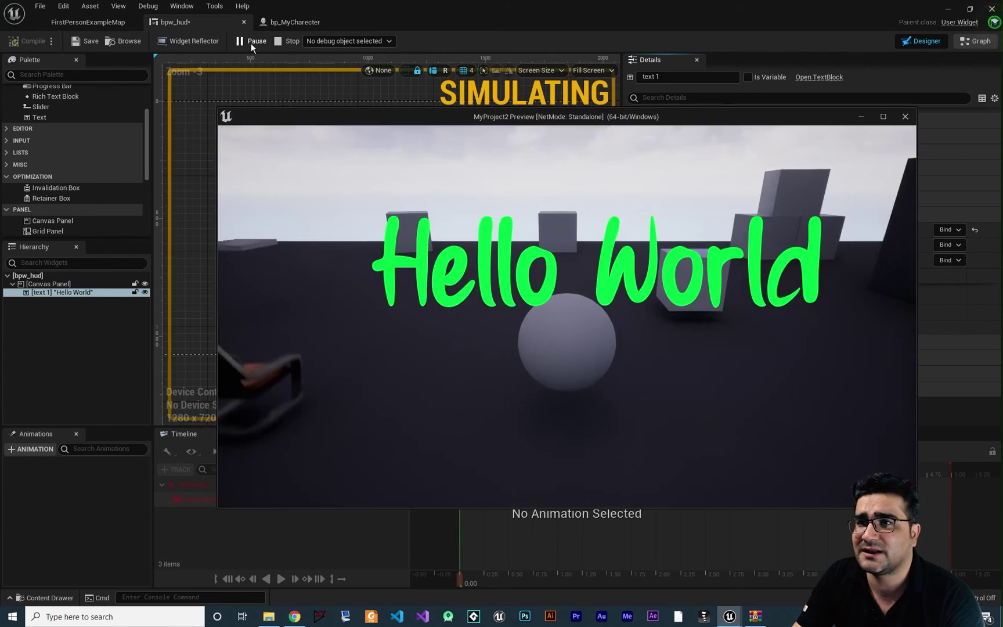
pyautogui.moveTo(383, 227)
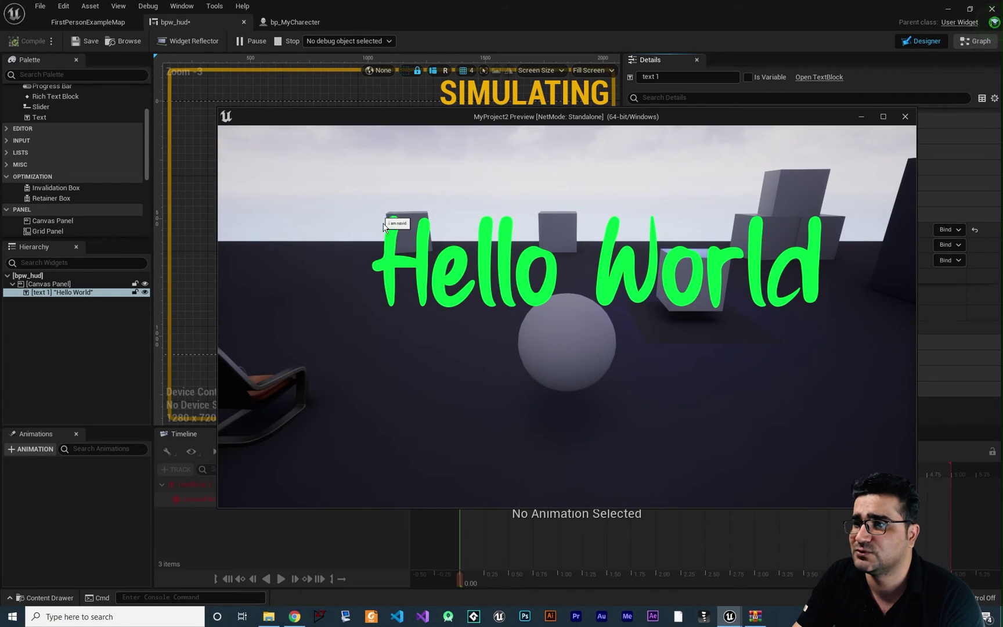
pyautogui.click(906, 116)
# - Set the text's Render Opacity to 0.12 and preview it in a play session
pyautogui.moveTo(782, 275); pyautogui.dragTo(38, 55)
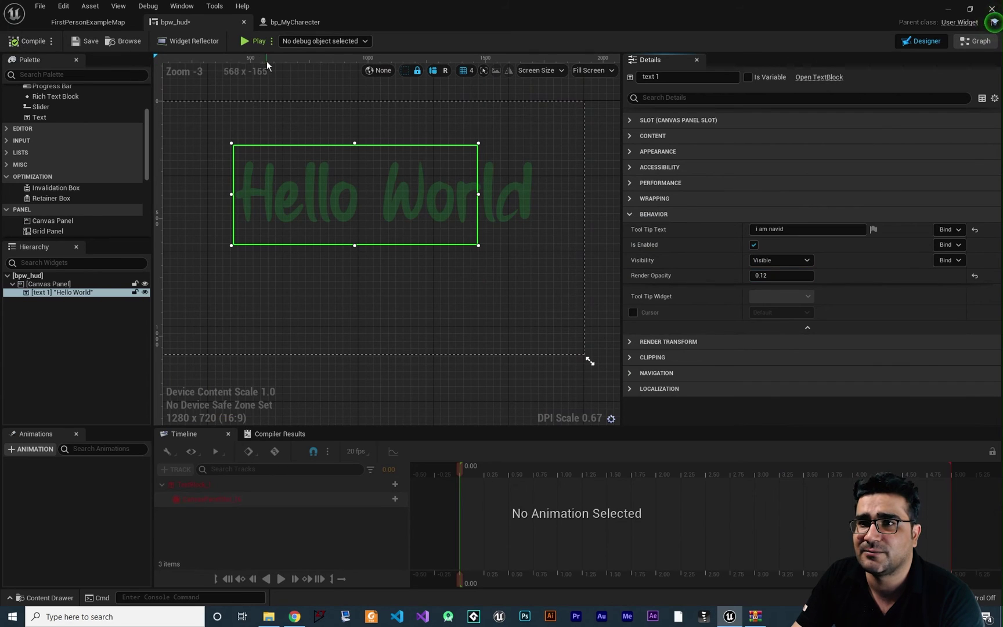
pyautogui.click(256, 41)
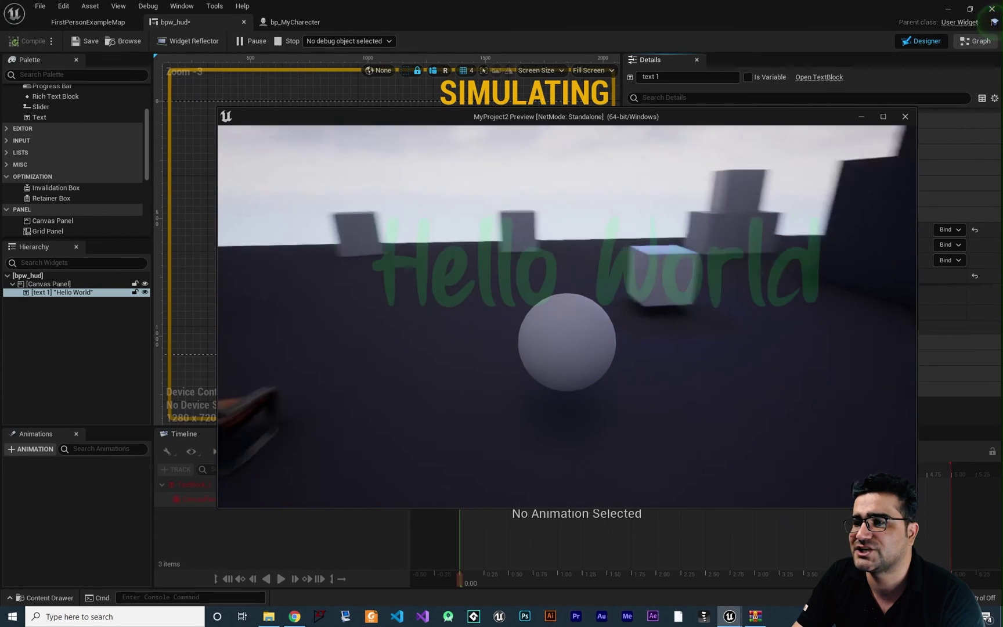
pyautogui.hotkey('shift', 'F1')
pyautogui.press('Escape')
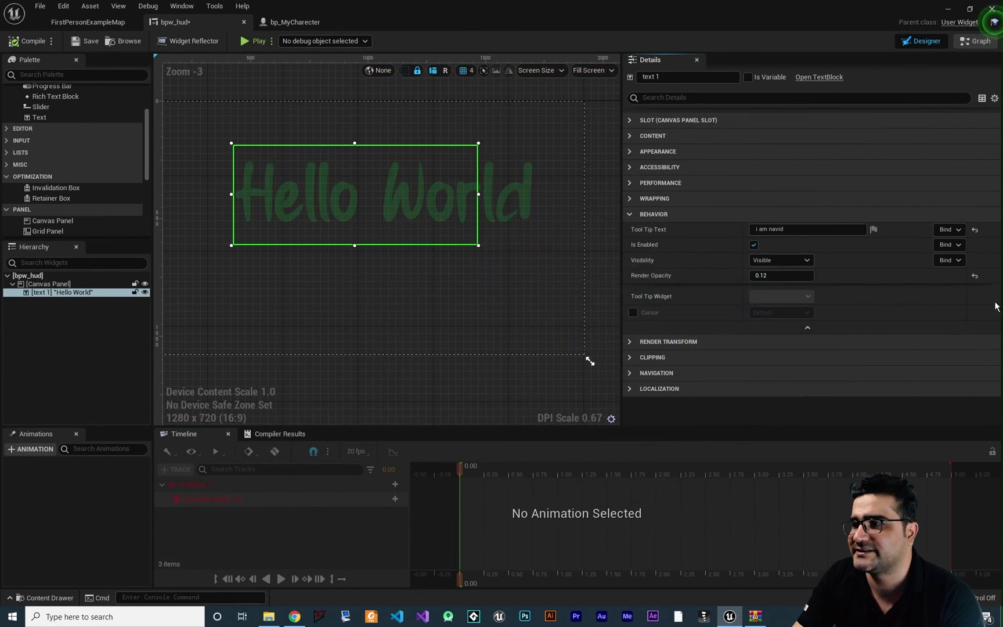
# - Open the text's render transform settings and set its Translation to 86 horizontally and 8 vertically
pyautogui.click(630, 215)
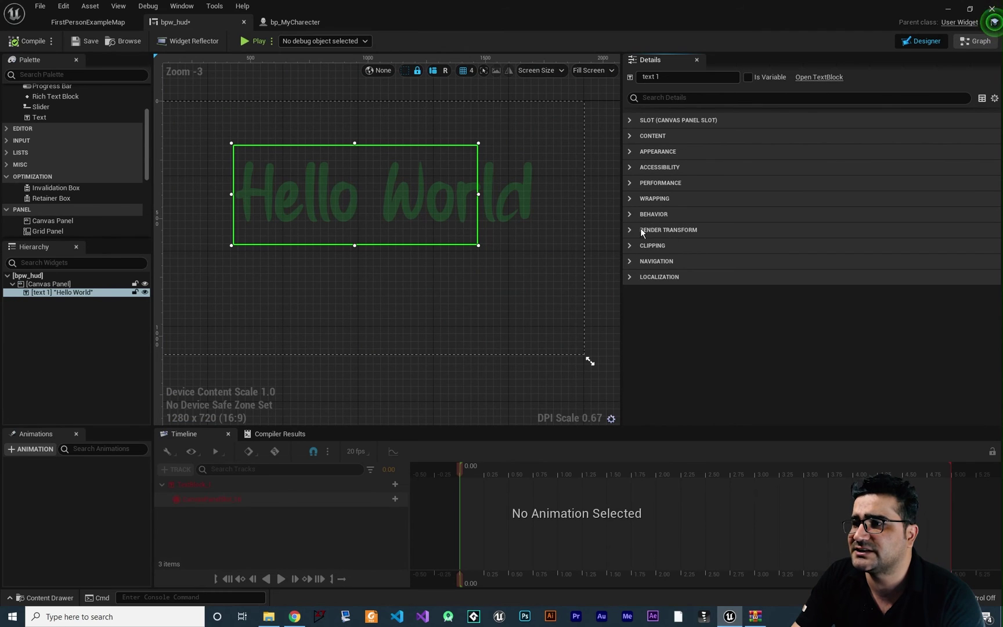
pyautogui.click(631, 230)
pyautogui.click(631, 245)
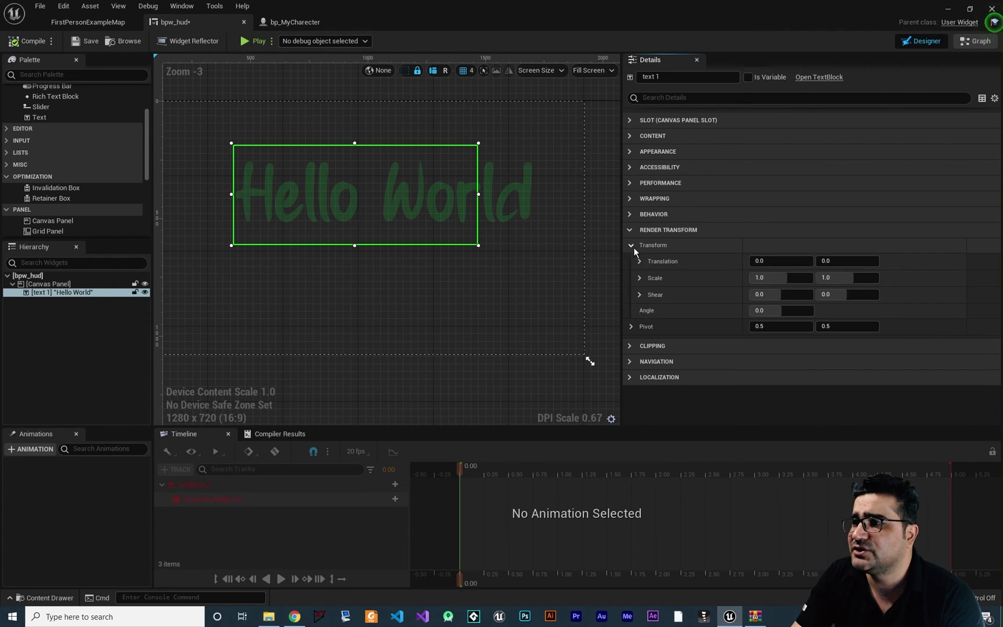
pyautogui.scroll(-2, 504, 314)
pyautogui.scroll(1, 376, 256)
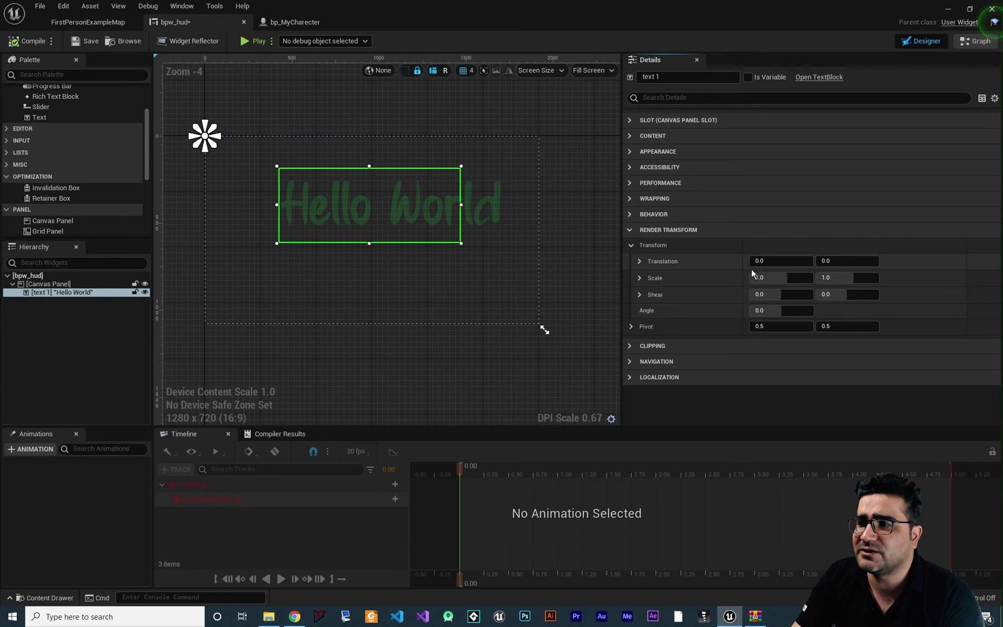
pyautogui.moveTo(757, 260); pyautogui.dragTo(816, 260)
pyautogui.moveTo(828, 261)
pyautogui.mouseDown()
pyautogui.moveTo(848, 261)
pyautogui.moveTo(836, 261)
pyautogui.mouseUp()
# - Try a render Scale of 1.35 by 5.0 on the text, and reset both its scale and translation to default
pyautogui.moveTo(755, 278)
pyautogui.mouseDown()
pyautogui.moveTo(802, 278)
pyautogui.moveTo(763, 278)
pyautogui.mouseUp()
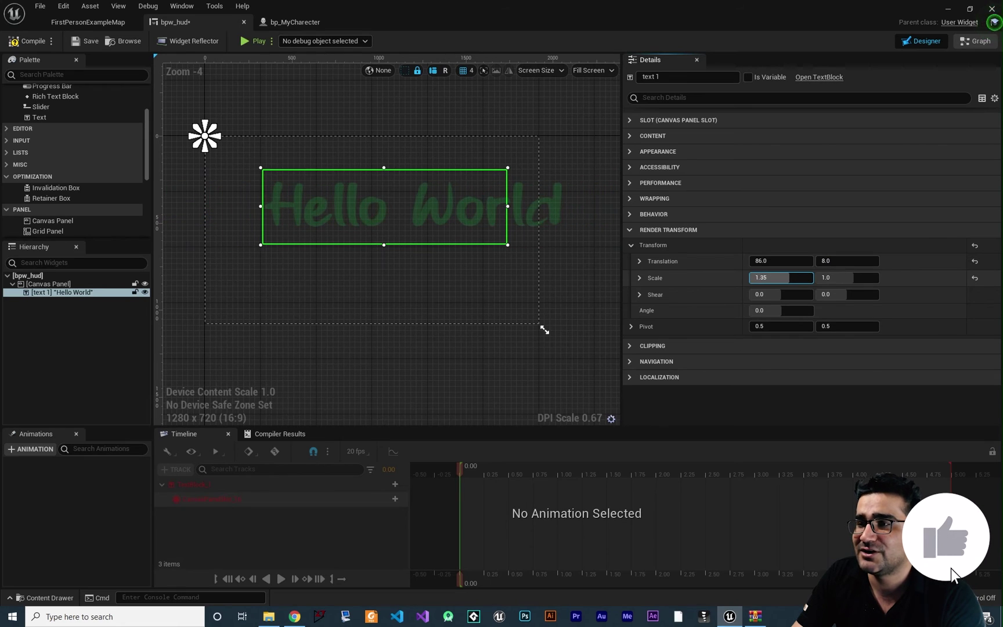
pyautogui.click(836, 277)
pyautogui.write('5')
pyautogui.press('Return')
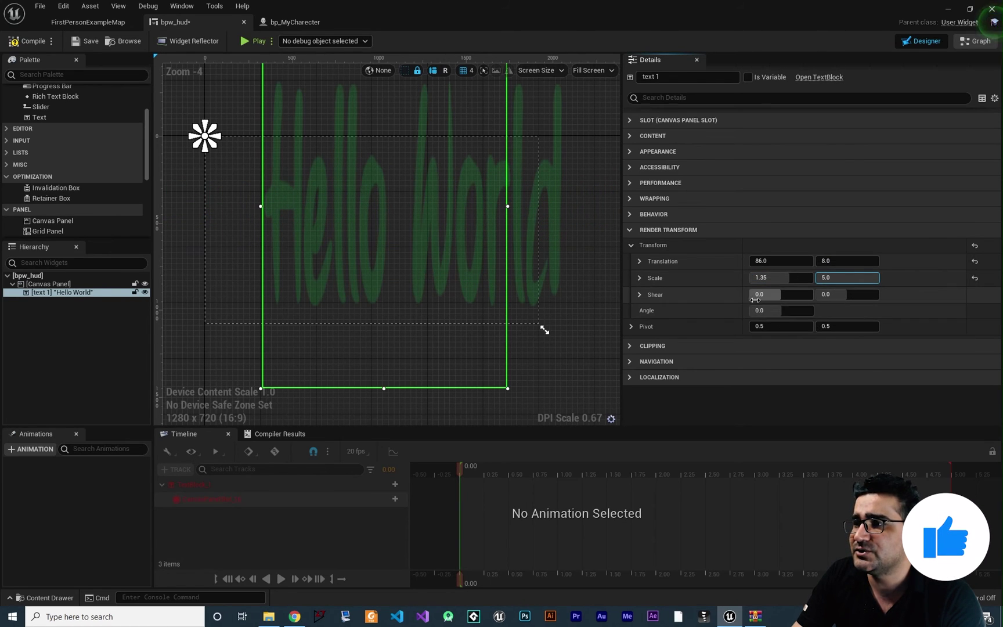
pyautogui.click(976, 278)
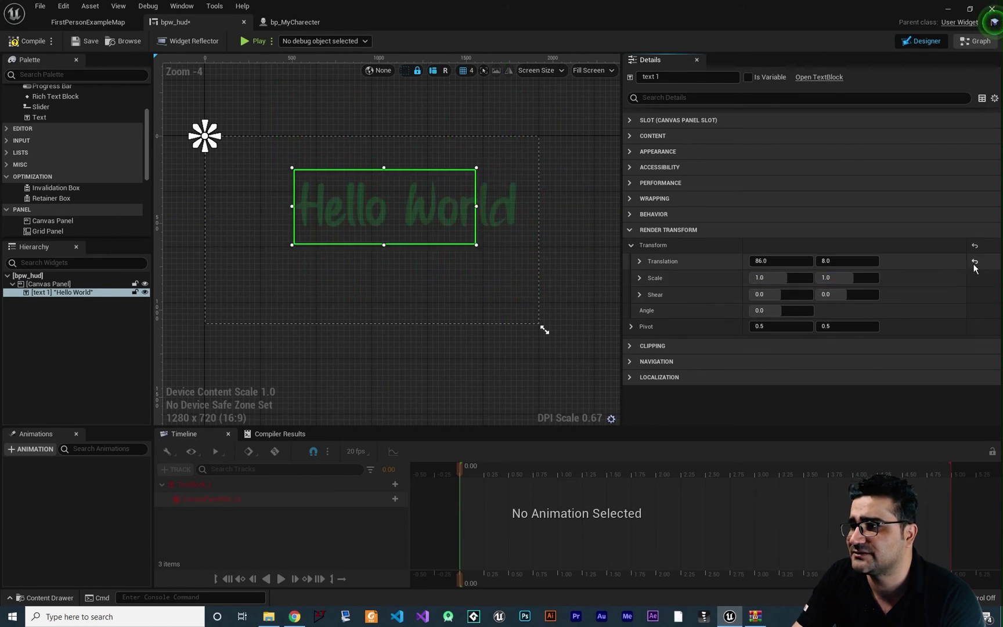
pyautogui.click(976, 261)
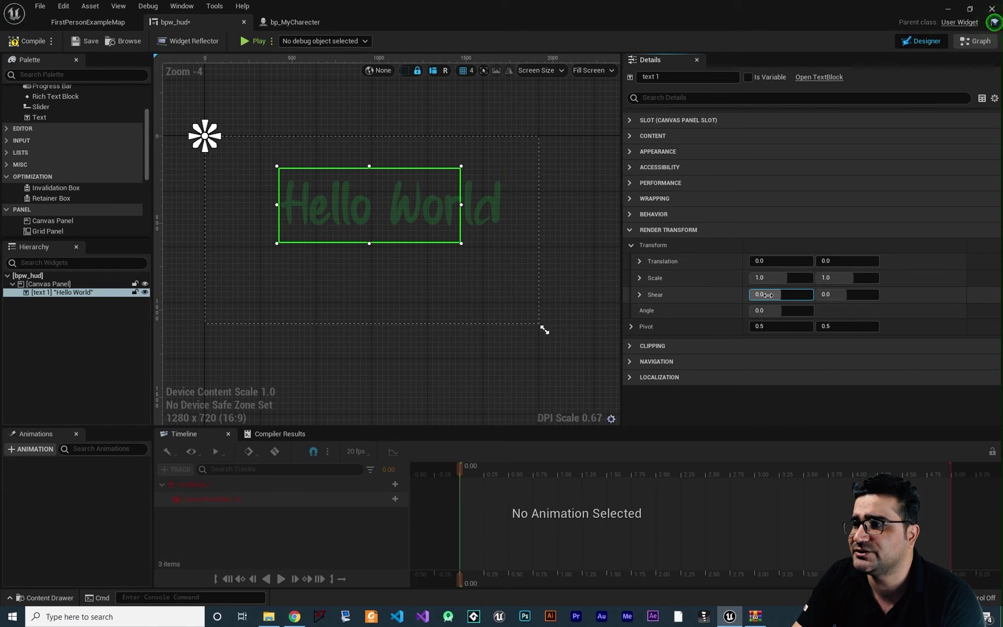
# - Try a horizontal Shear of 39 and an Angle of 40 on the text, resetting each to default
pyautogui.moveTo(767, 295); pyautogui.dragTo(789, 295)
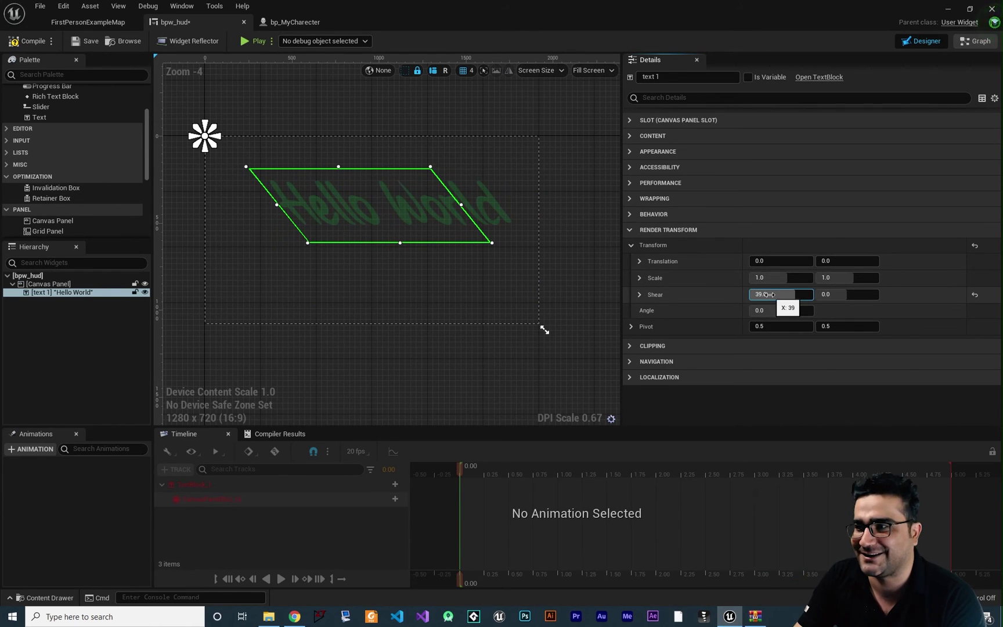
pyautogui.click(976, 295)
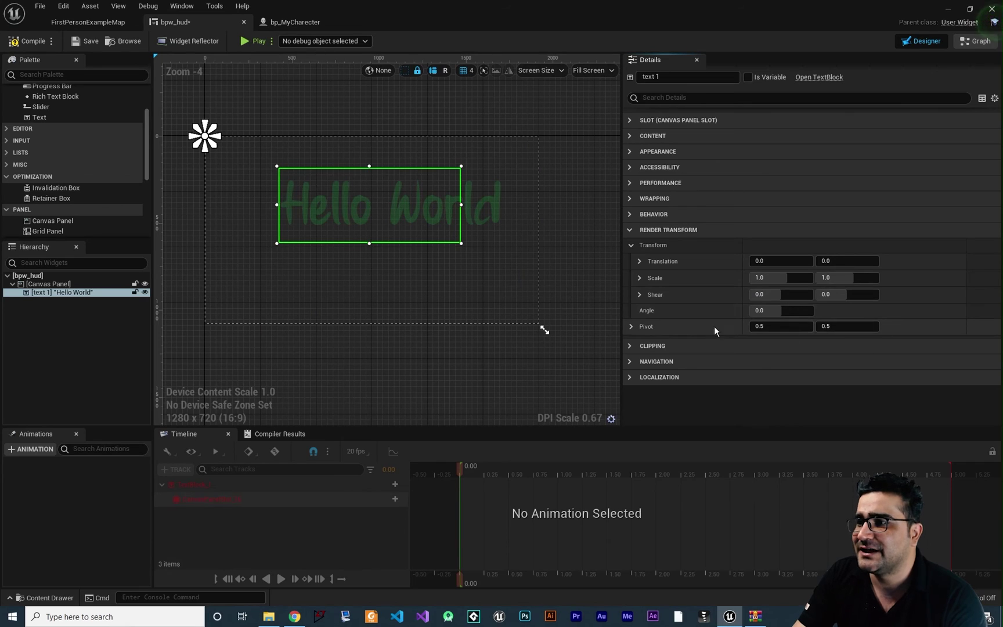
pyautogui.moveTo(754, 311); pyautogui.dragTo(778, 311)
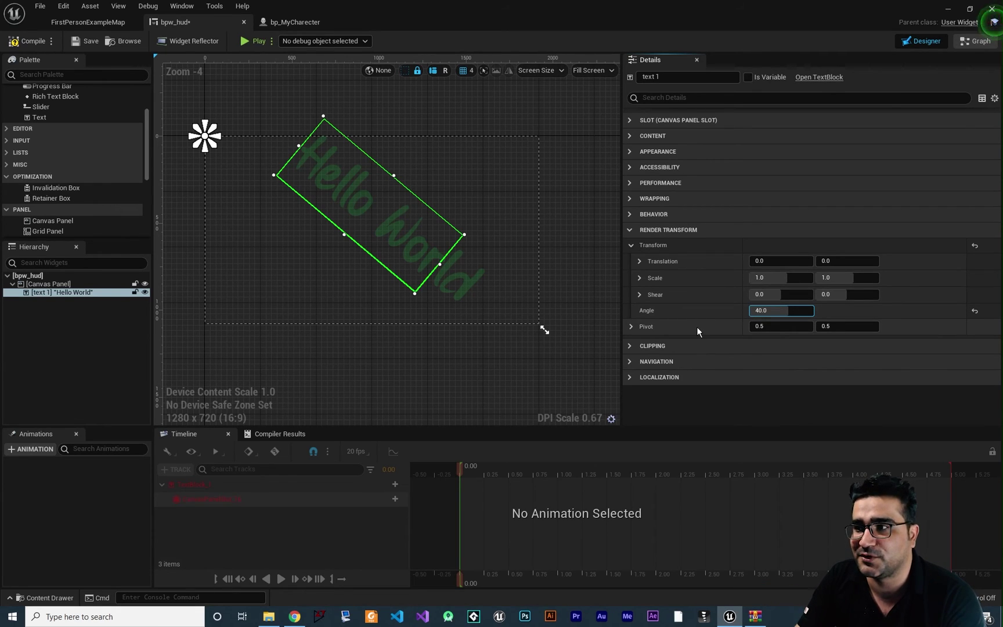
pyautogui.click(974, 313)
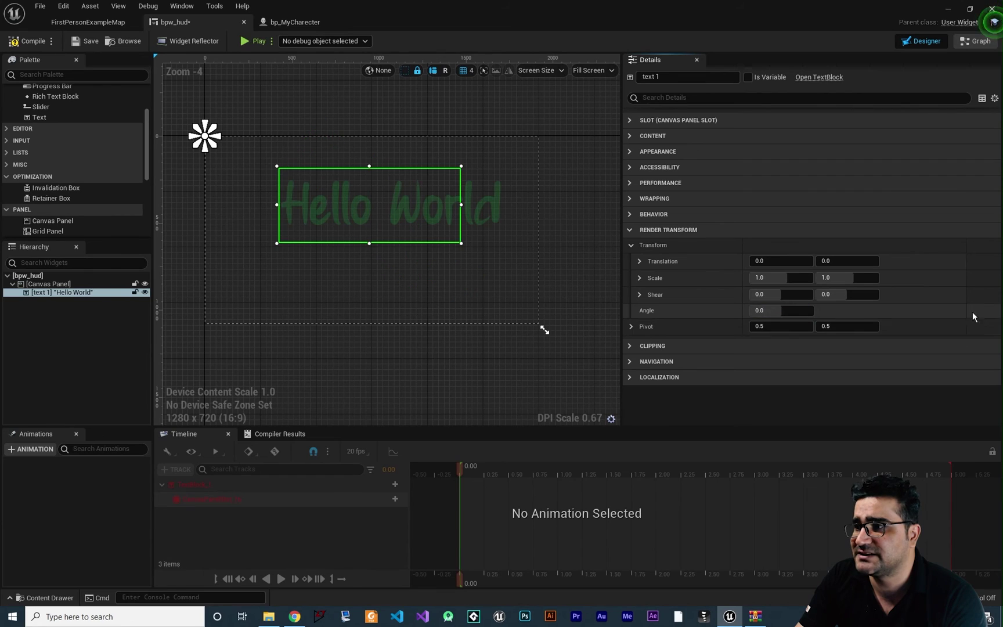
# - Set the text's render transform Pivot to 0.0 on both axes
pyautogui.click(778, 330)
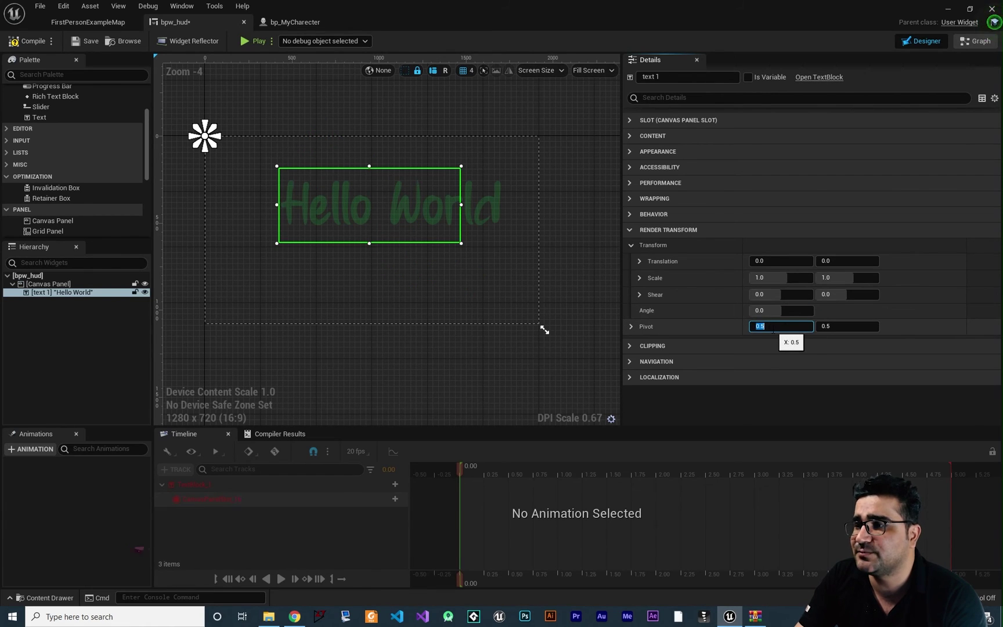
pyautogui.write('0')
pyautogui.press('Tab')
pyautogui.write('0')
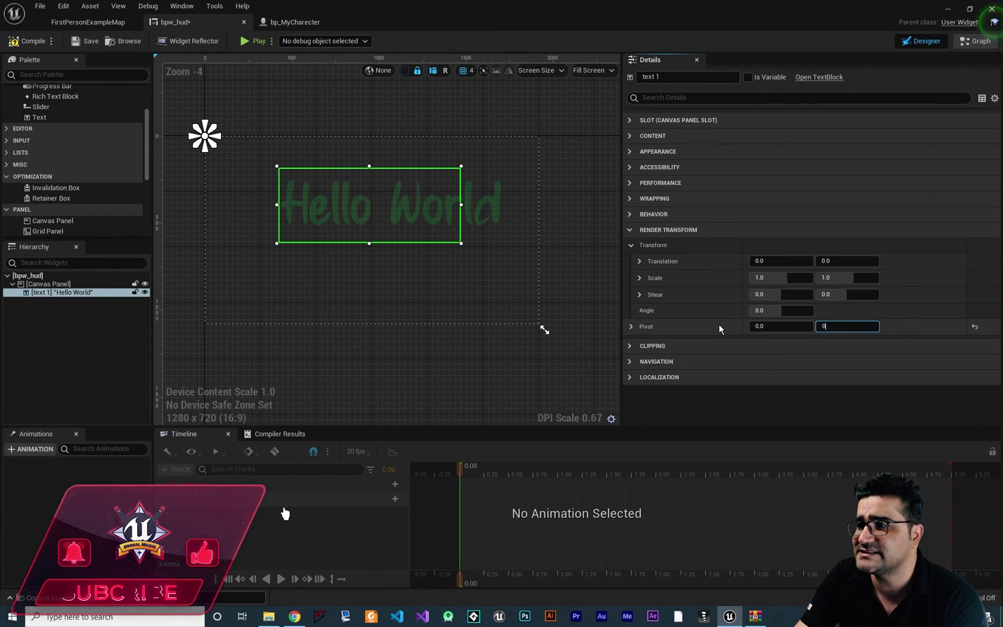
pyautogui.press('Return')
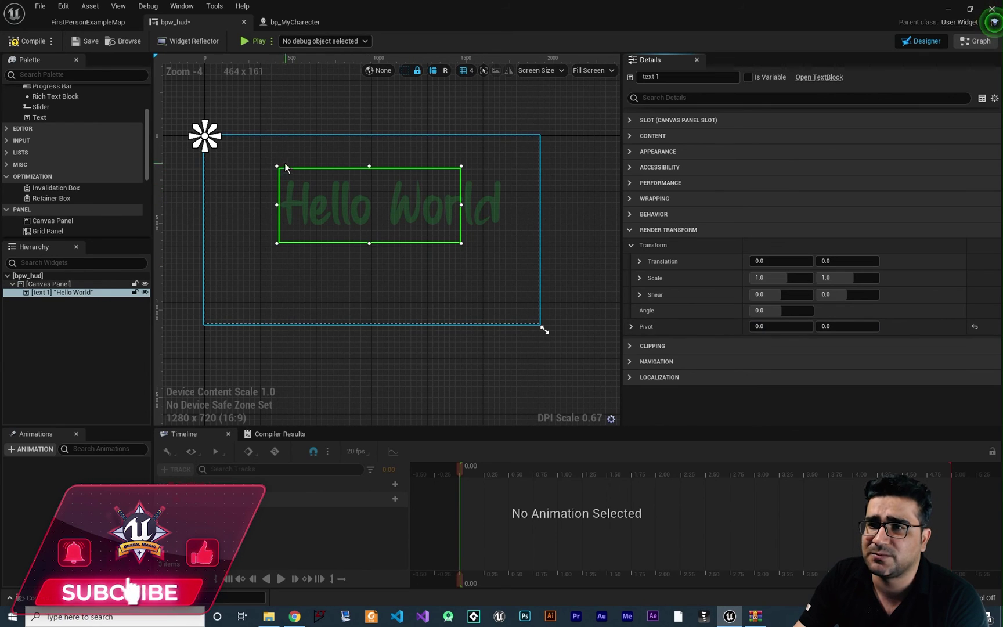
# - Try an Angle of 26 and a horizontal Scale of 1.5 about the new pivot, and reset the text's transform
pyautogui.click(762, 310)
pyautogui.moveTo(761, 311)
pyautogui.mouseDown()
pyautogui.moveTo(797, 311)
pyautogui.moveTo(777, 310)
pyautogui.mouseUp()
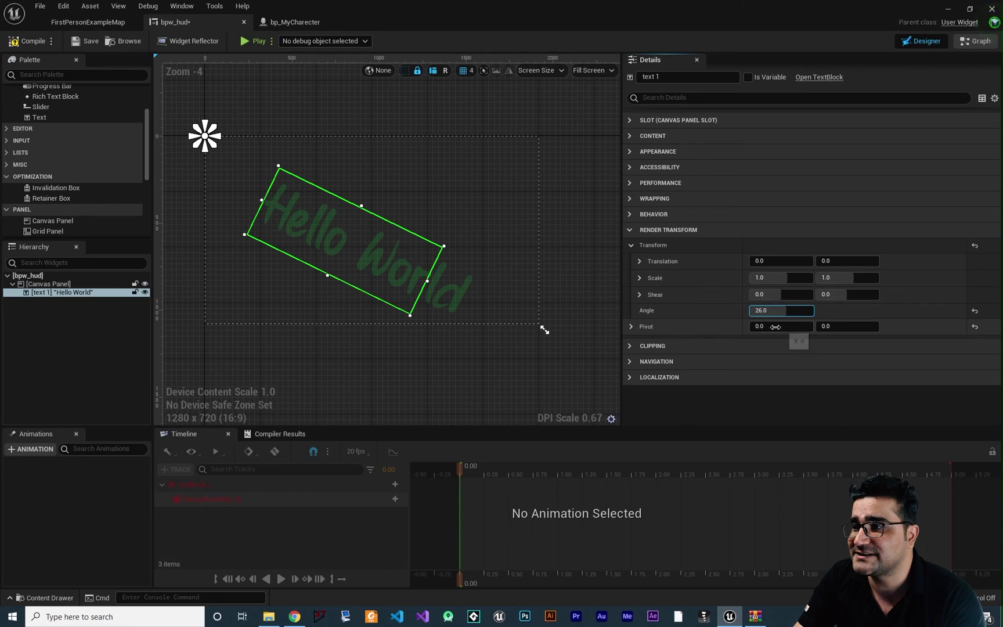
pyautogui.click(767, 278)
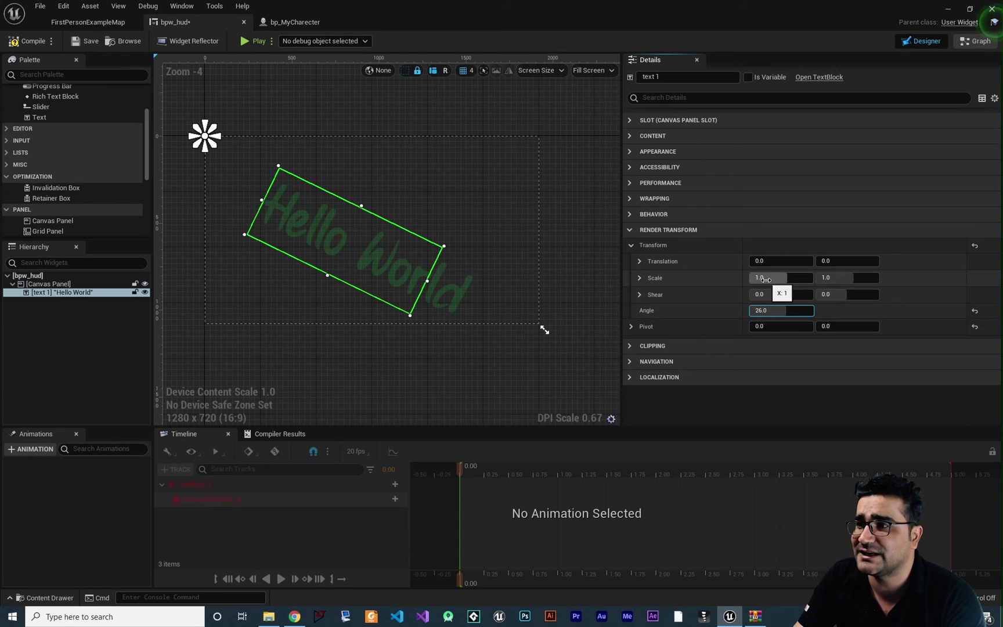
pyautogui.write('1.5')
pyautogui.press('Return')
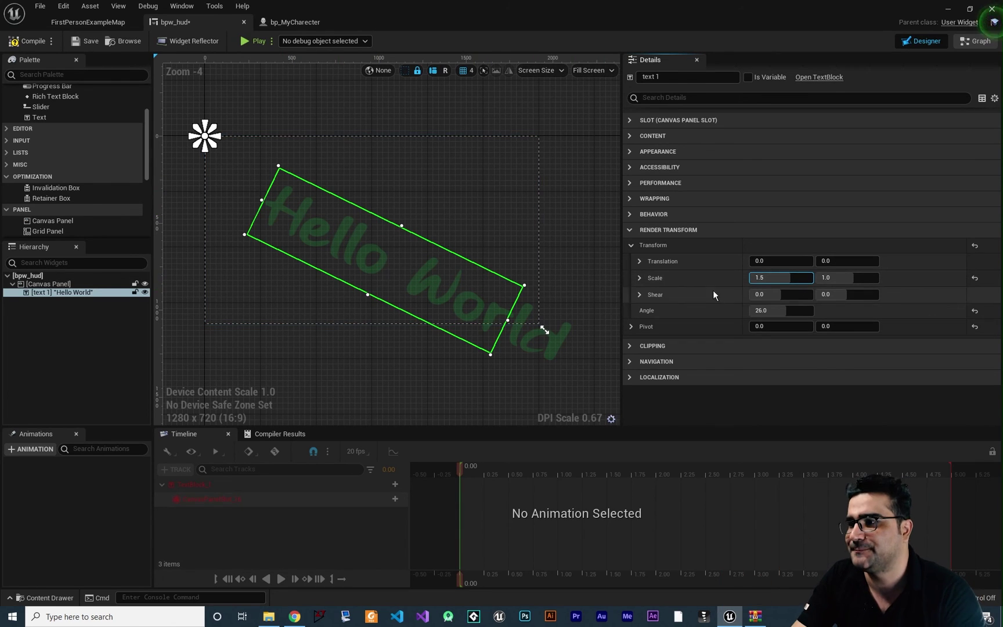
pyautogui.click(975, 249)
pyautogui.click(630, 229)
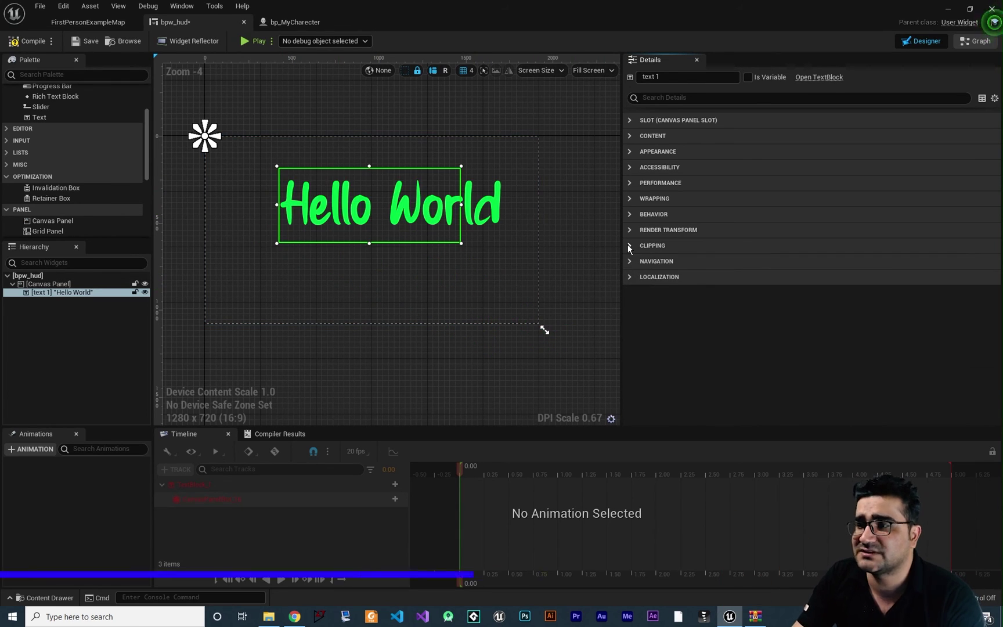
# - Set the text's Clipping to Clip to Bounds and preview it in a play session
pyautogui.click(630, 246)
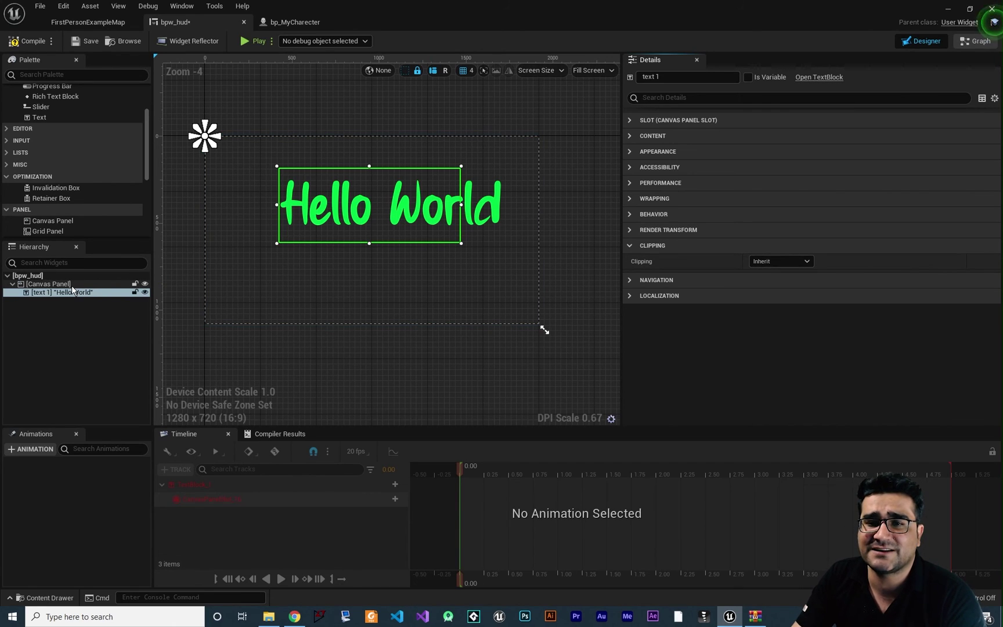
pyautogui.click(792, 261)
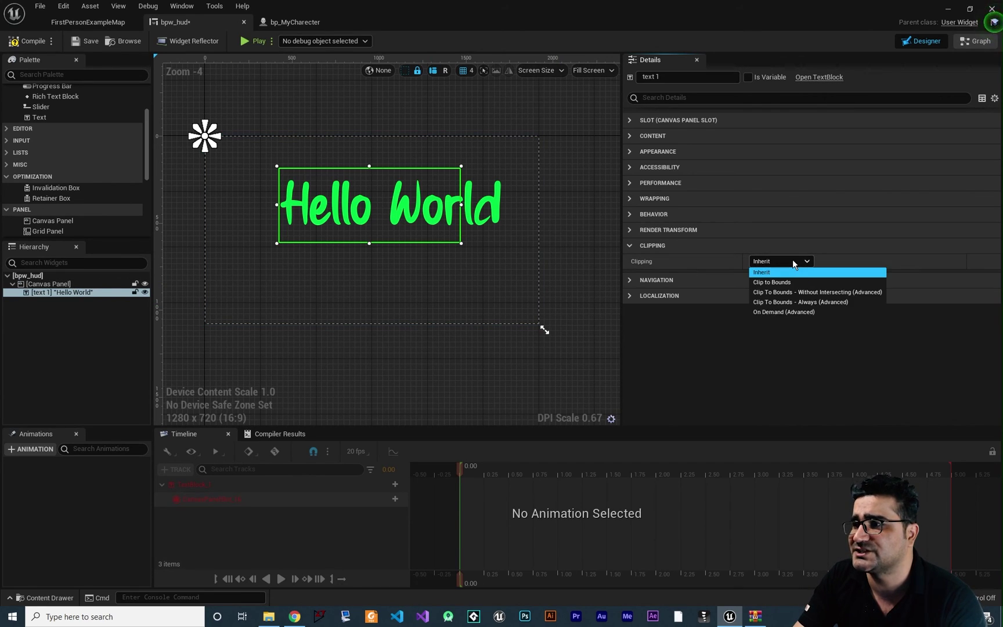
pyautogui.click(773, 283)
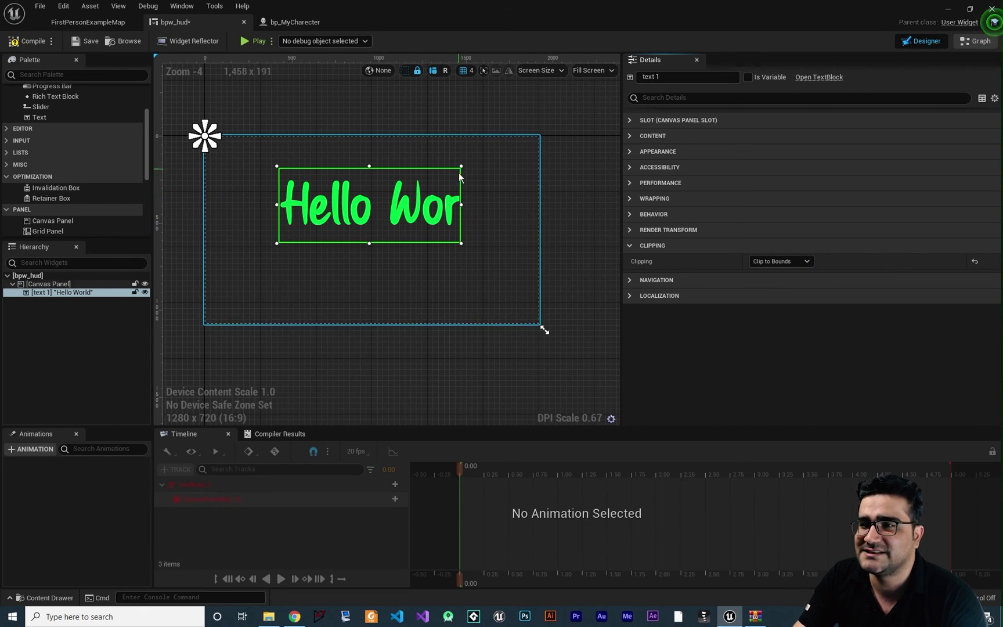
pyautogui.scroll(3, 456, 204)
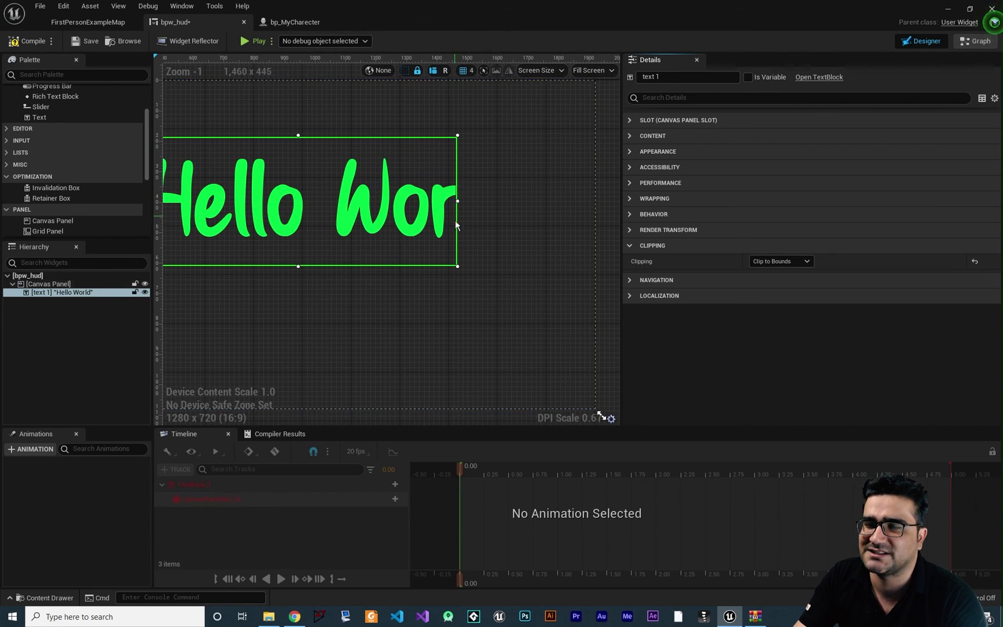
pyautogui.moveTo(356, 224); pyautogui.dragTo(430, 236, button='right')
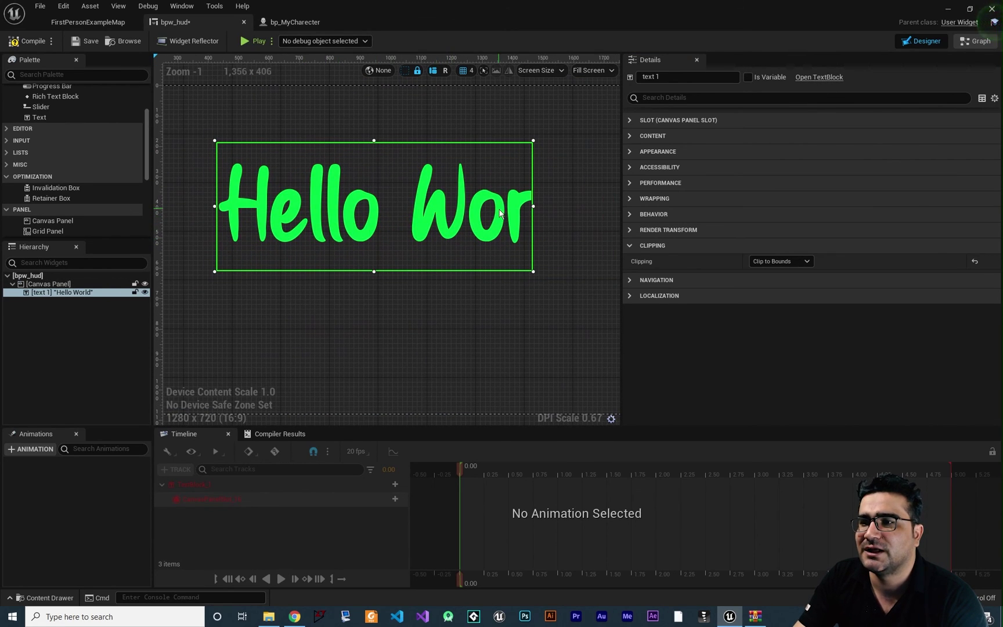
pyautogui.click(249, 40)
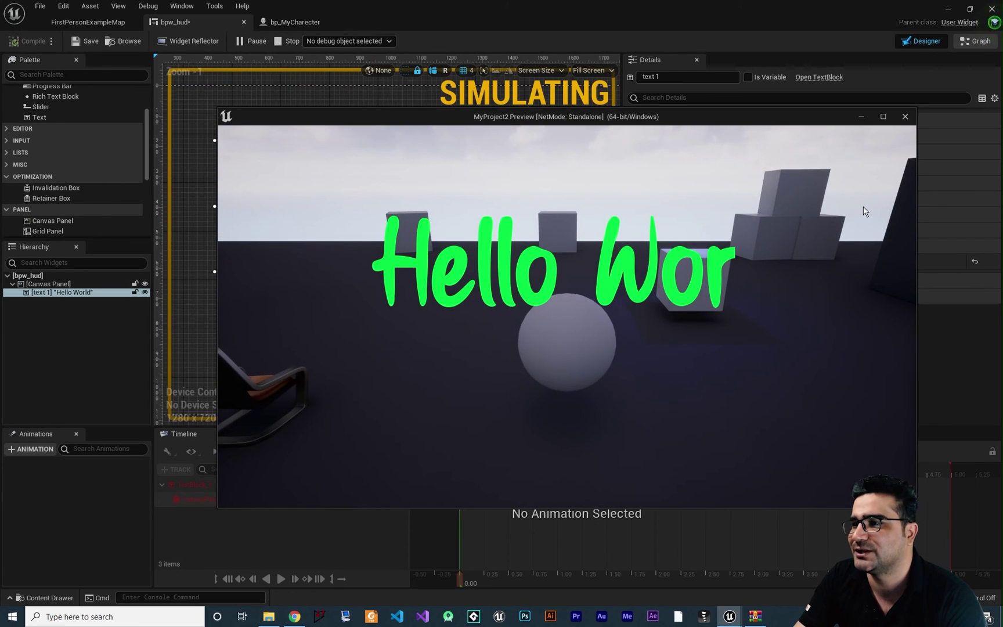
pyautogui.click(906, 117)
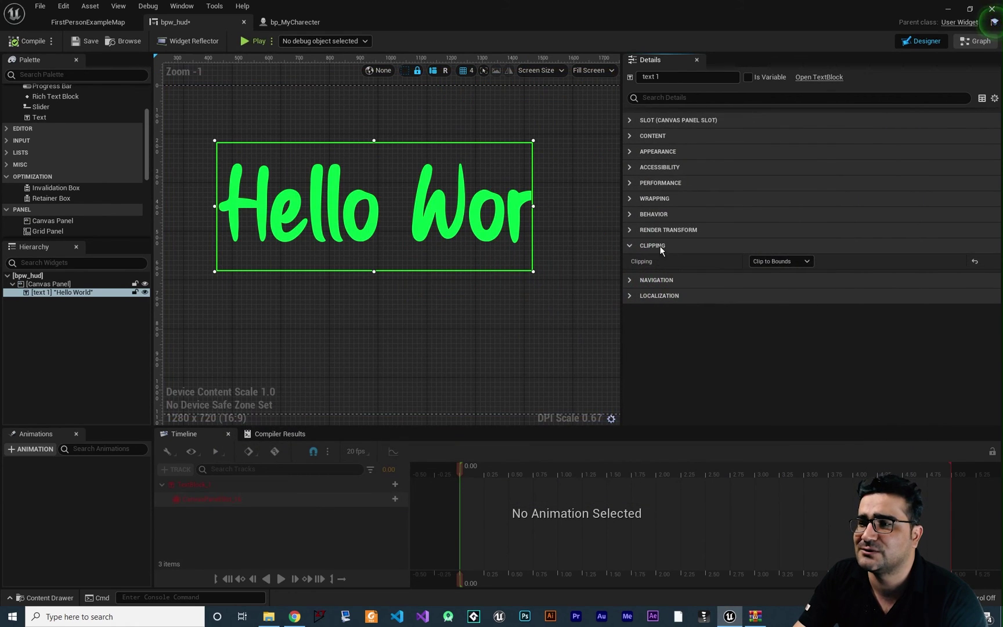
# - Try Stop as the text's Left navigation rule, review the other rules, and return it to Escape
pyautogui.click(627, 246)
pyautogui.click(629, 261)
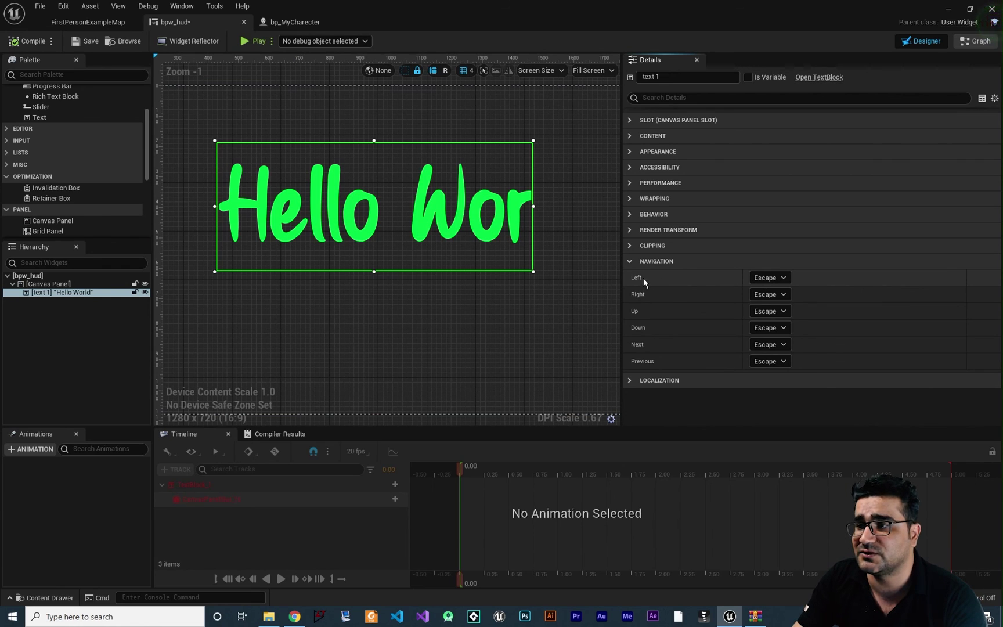
pyautogui.click(766, 277)
pyautogui.click(774, 305)
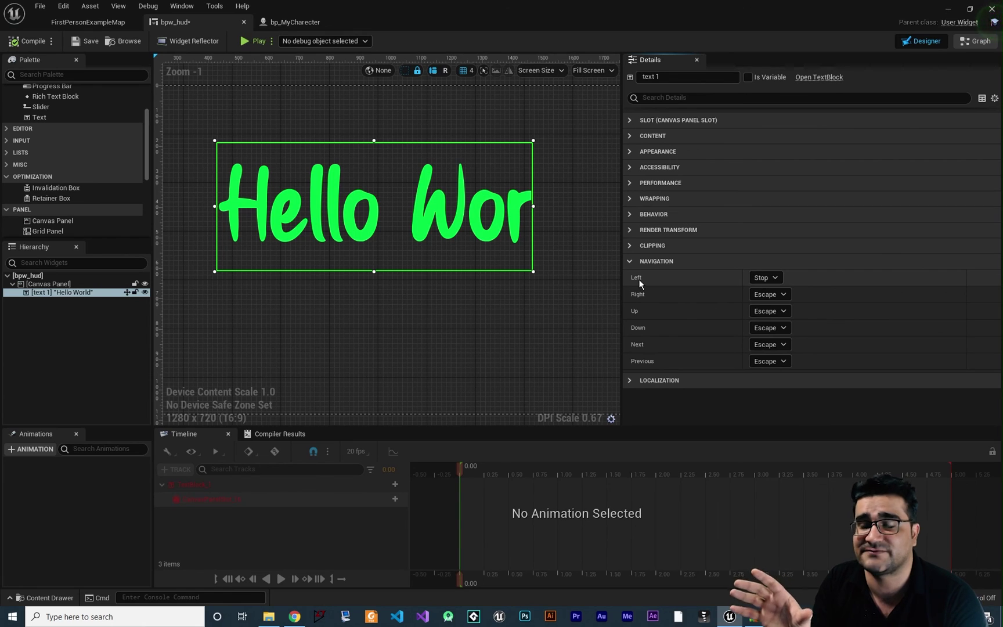
pyautogui.click(766, 278)
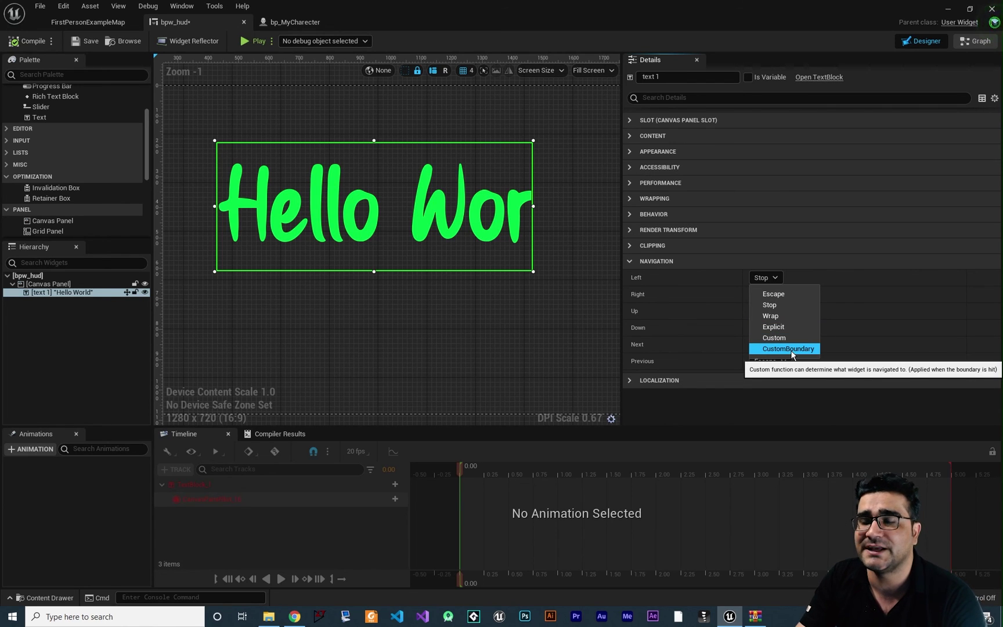
pyautogui.click(789, 297)
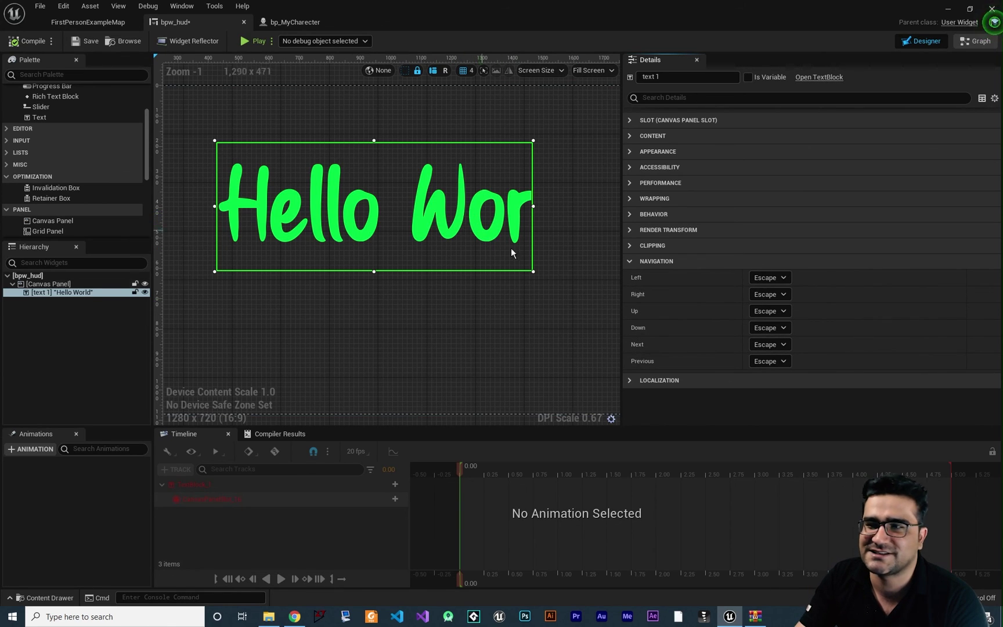
pyautogui.click(630, 262)
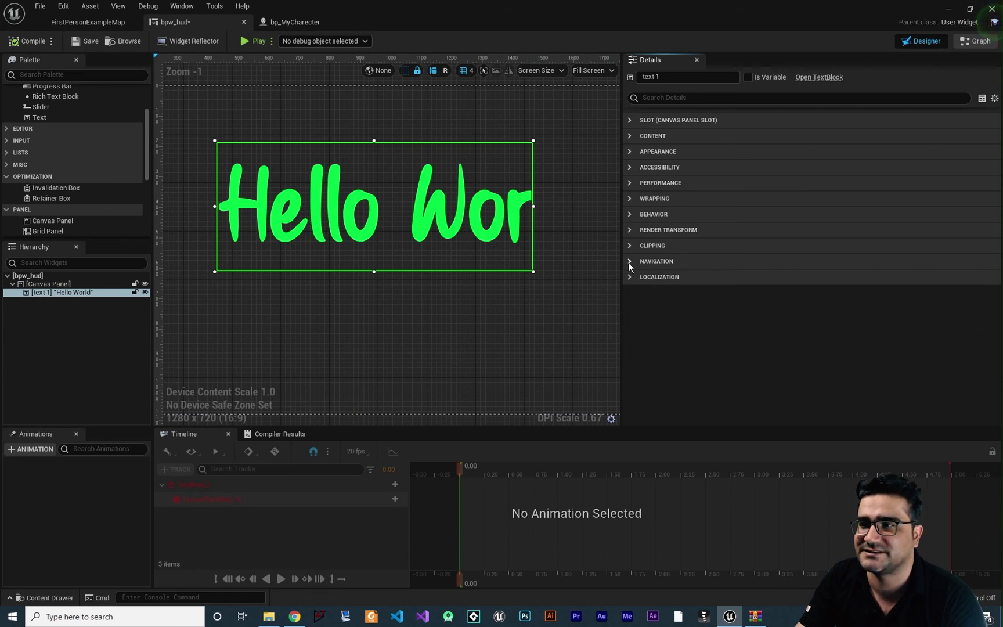
# - Try Right to Left as the text's Flow Direction Preference in Localization, and switch it to Culture
pyautogui.click(629, 277)
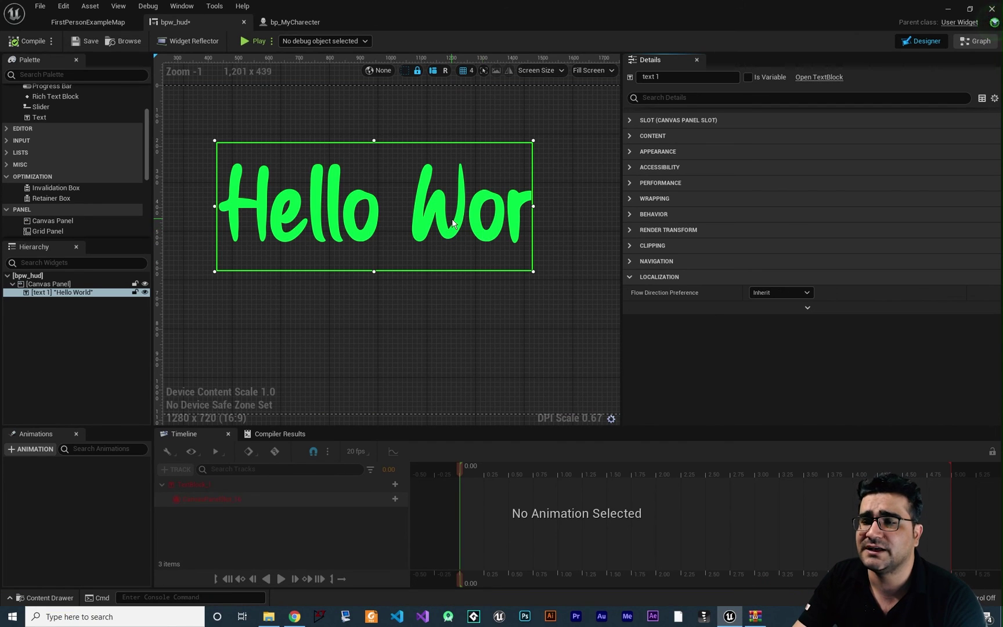
pyautogui.click(780, 293)
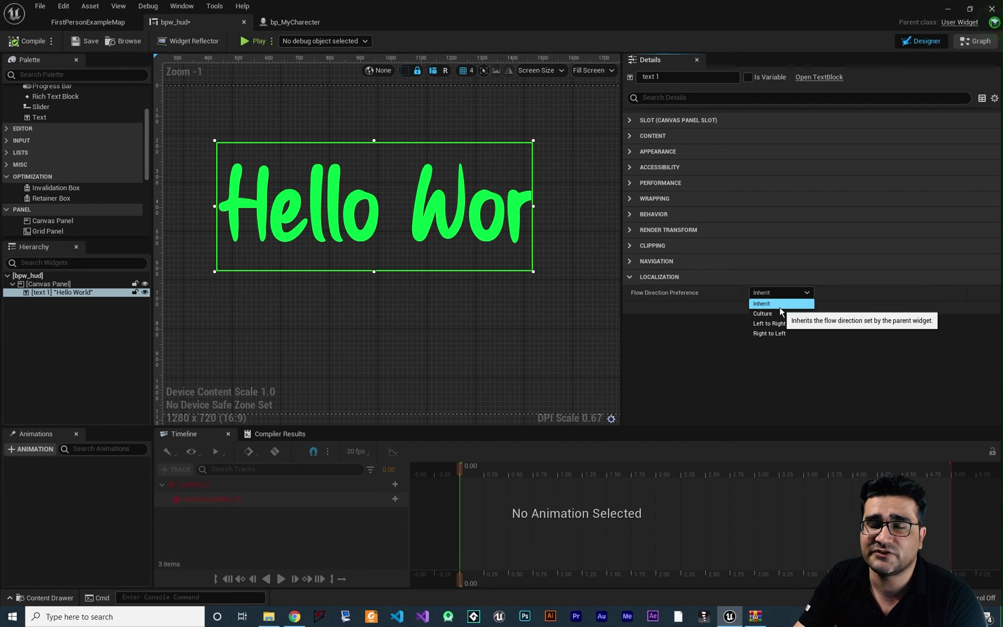
pyautogui.click(781, 333)
pyautogui.click(785, 292)
pyautogui.click(769, 314)
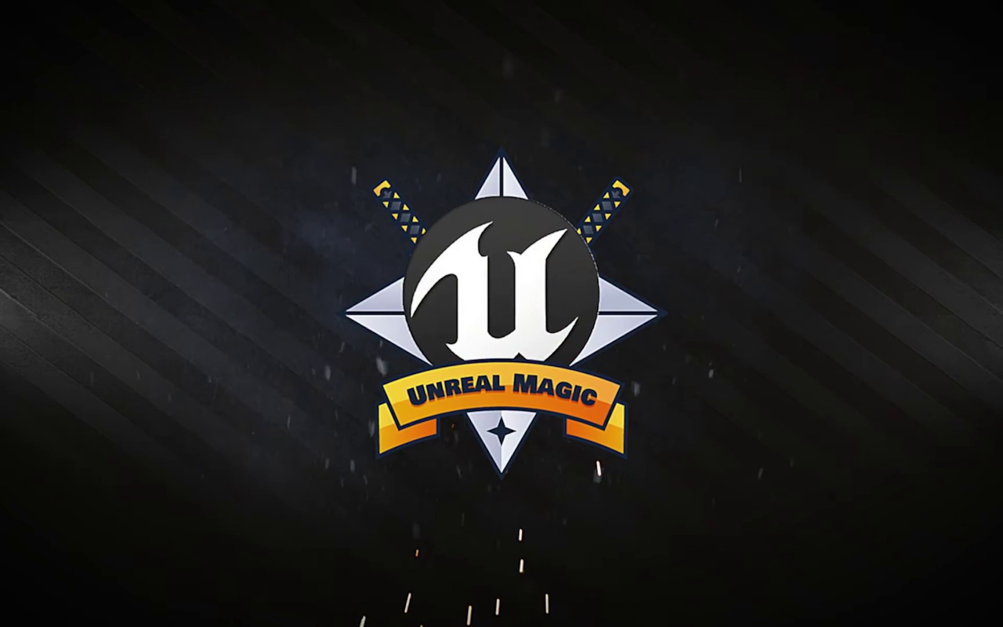